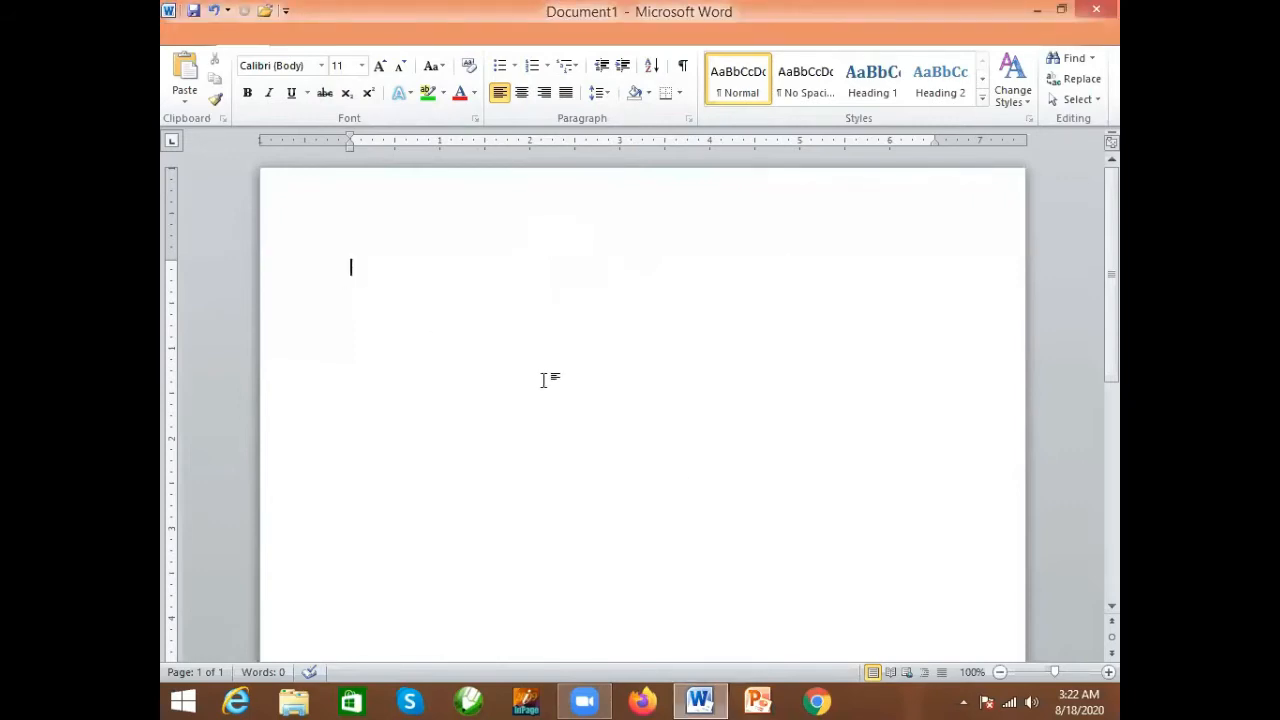
# - Generate three paragraphs of sample text in the blank document with =rand(3)
pyautogui.write('=rand(3')
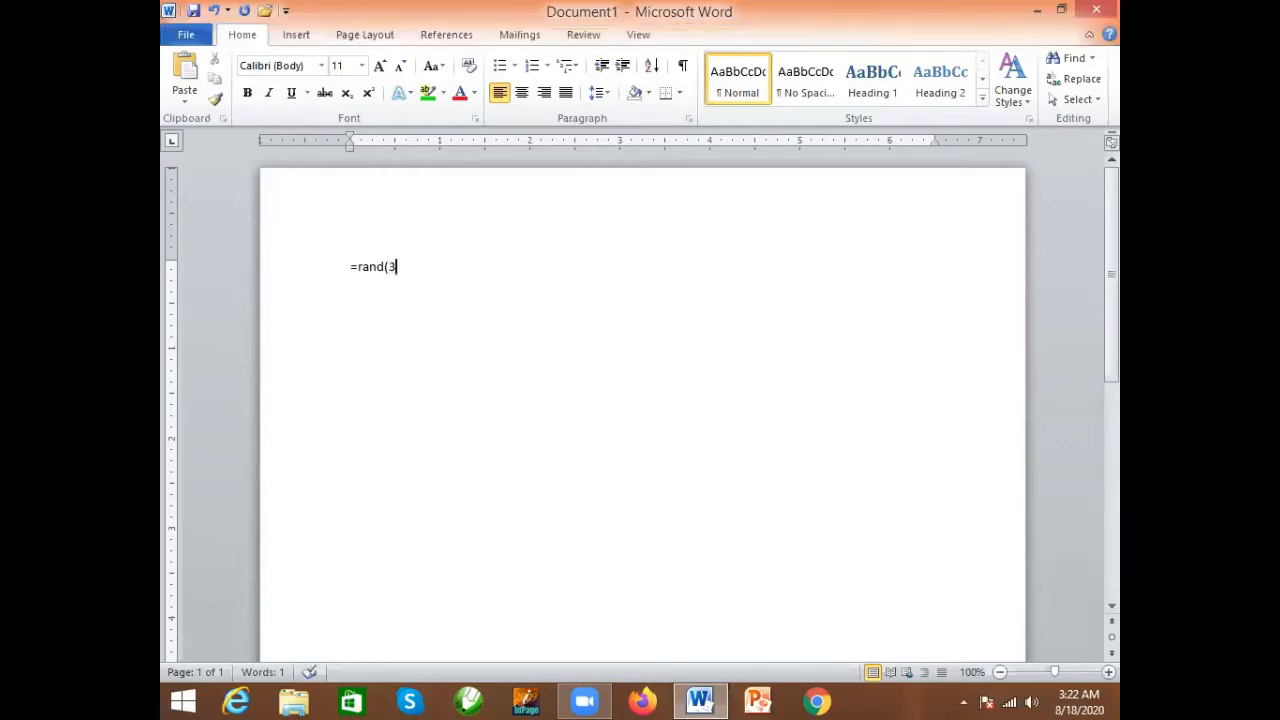
pyautogui.write(')')
pyautogui.press('Return')
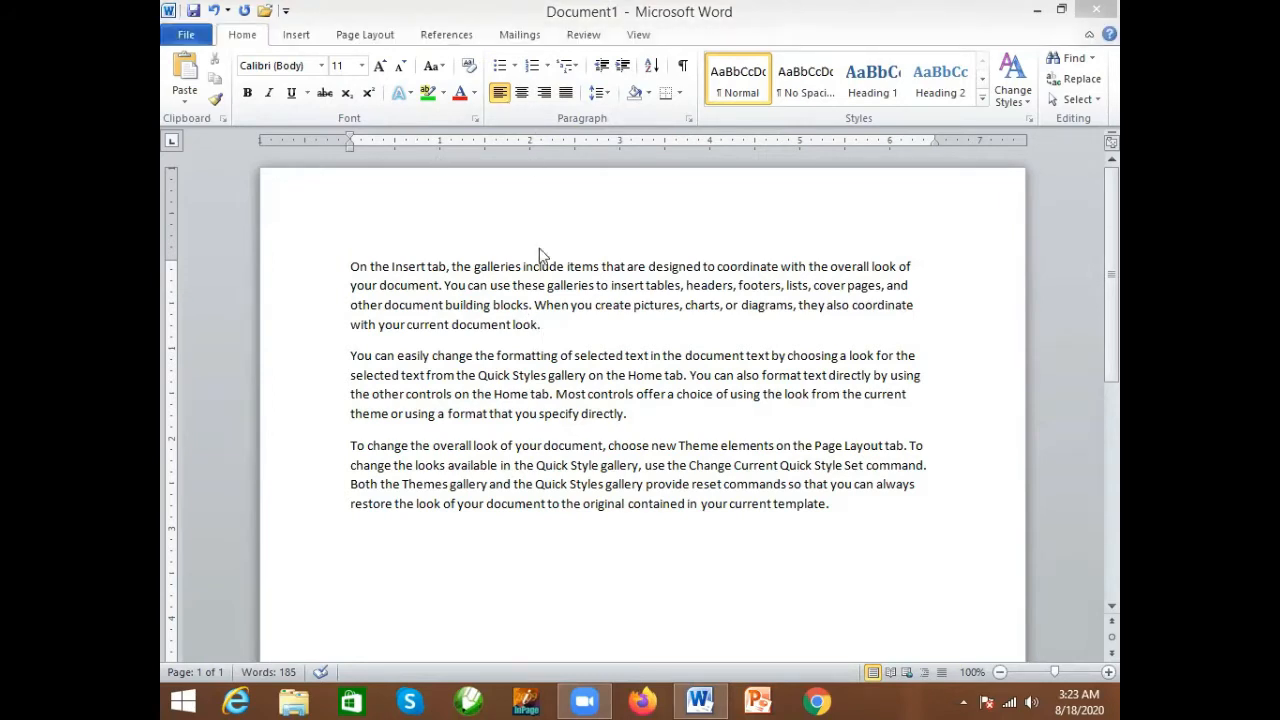
pyautogui.doubleClick(550, 305)
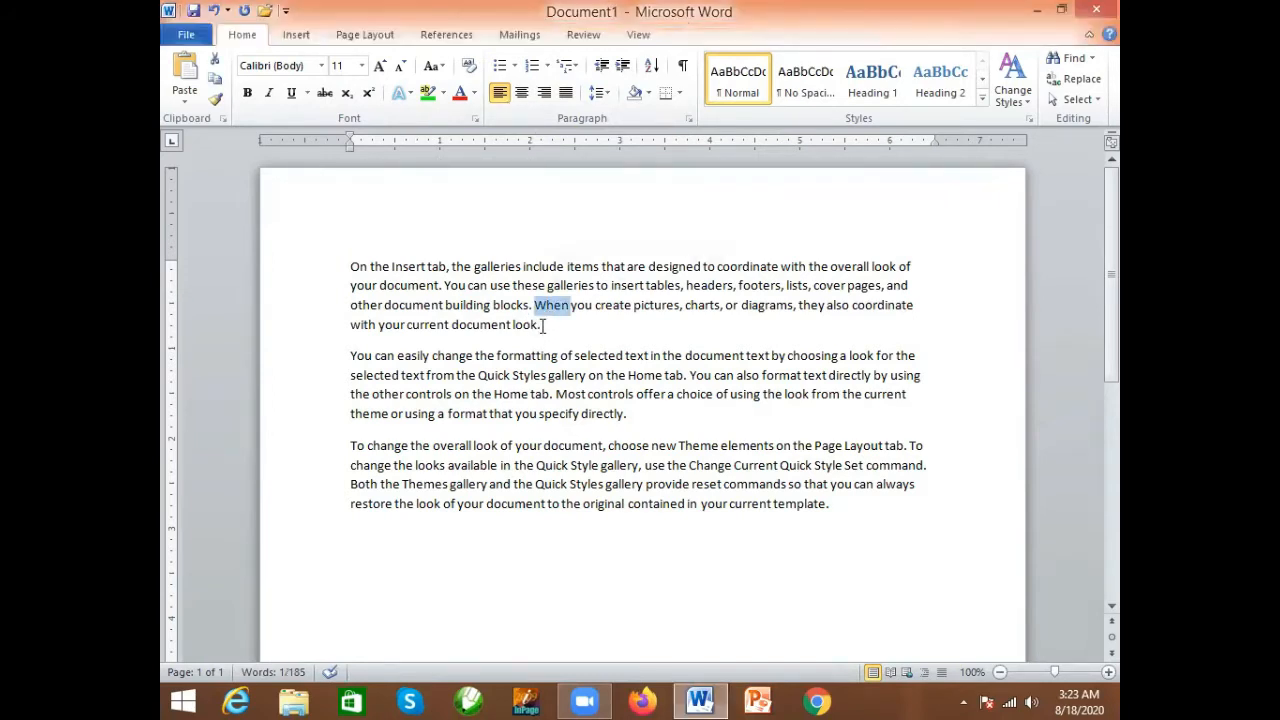
pyautogui.moveTo(543, 329); pyautogui.dragTo(349, 266)
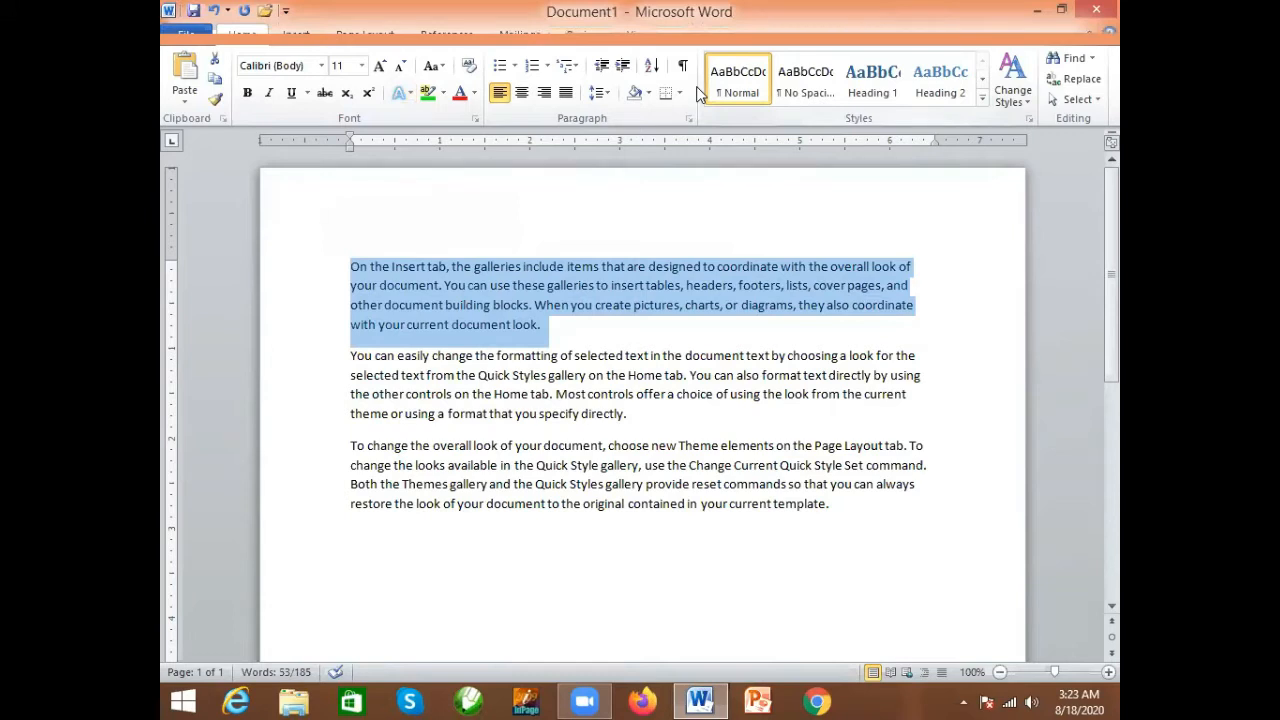
pyautogui.click(697, 94)
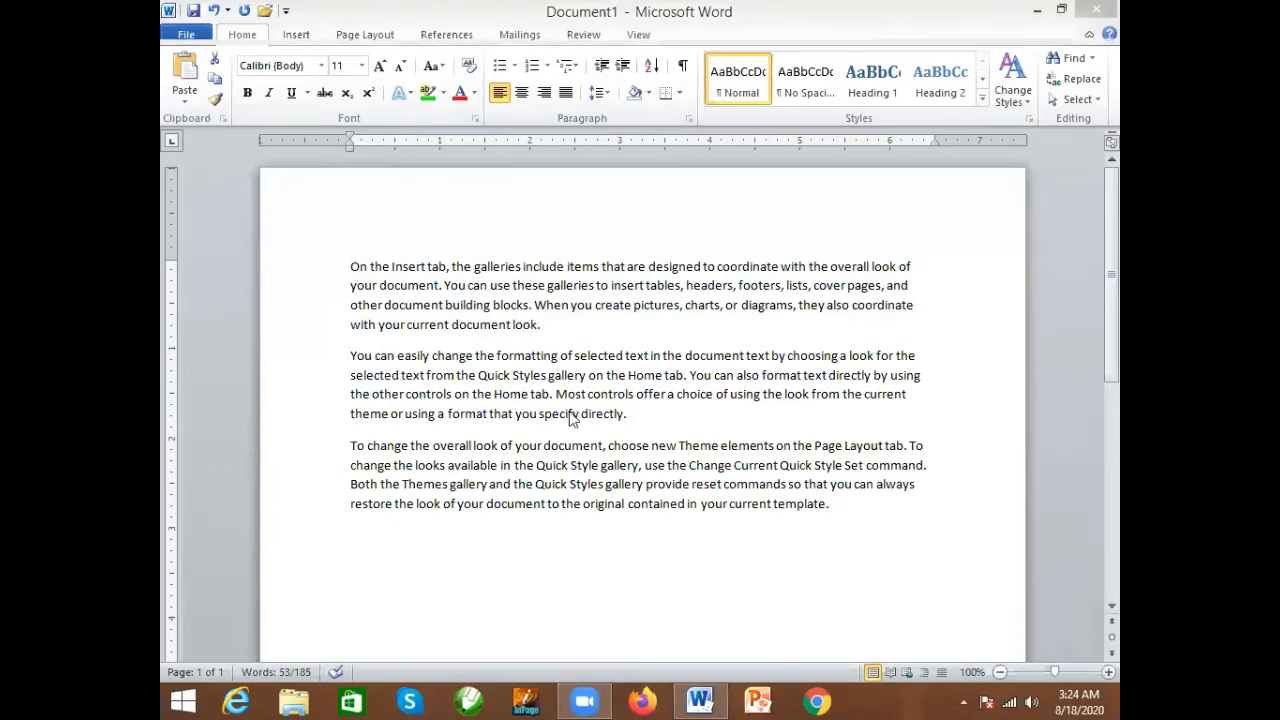
# - Revert the sample text to the =rand(3) formula and generate the paragraphs from it again
pyautogui.tripleClick(563, 337)
pyautogui.hotkey('ctrl', 'z')
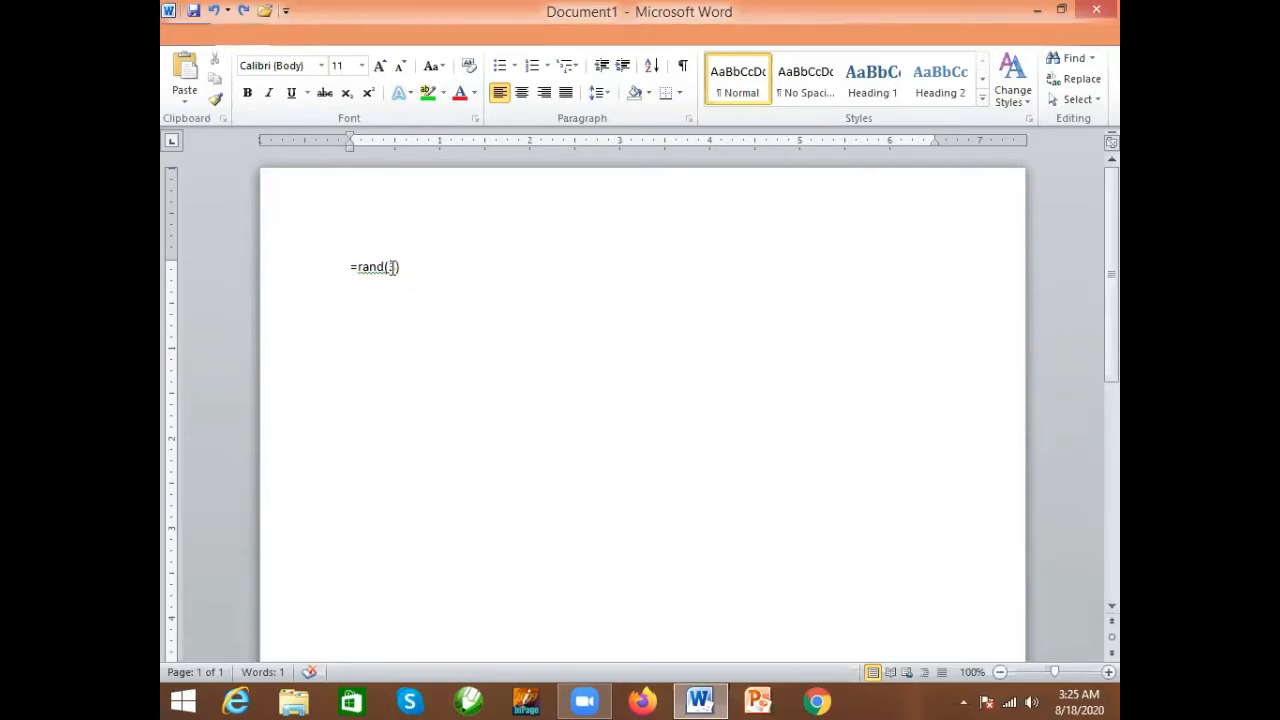
pyautogui.doubleClick(393, 266)
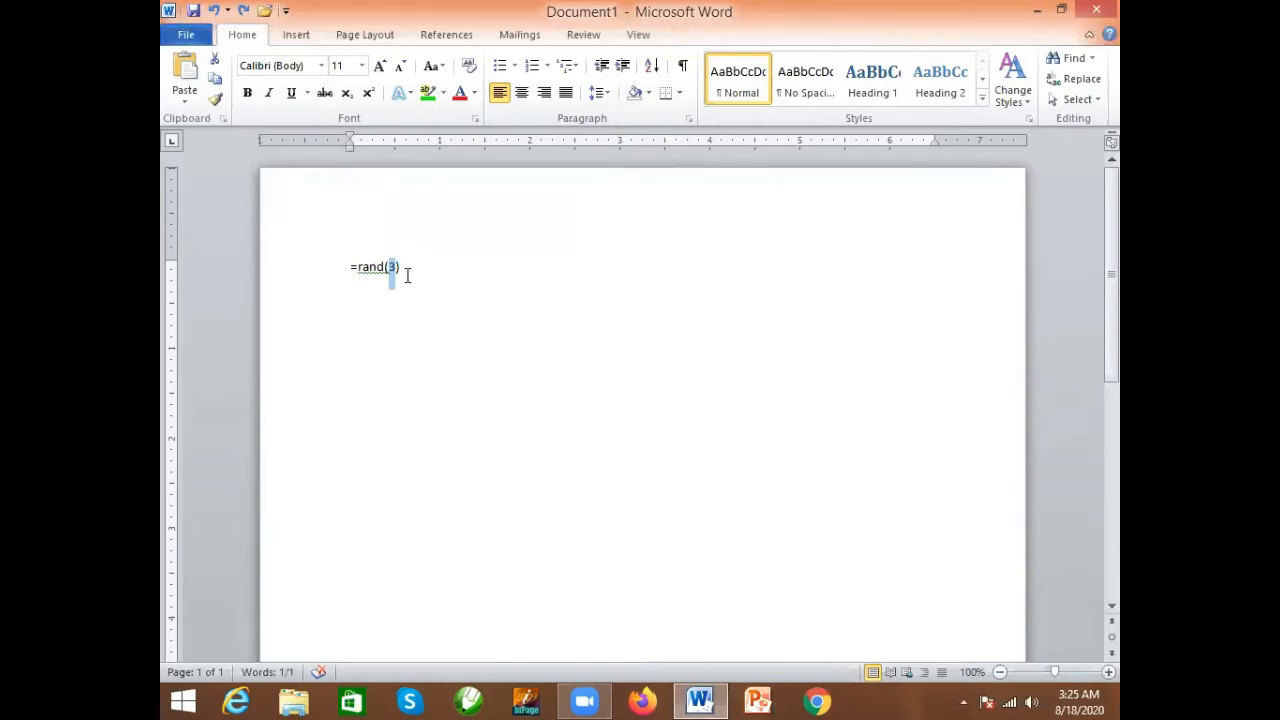
pyautogui.click(407, 266)
pyautogui.press('Return')
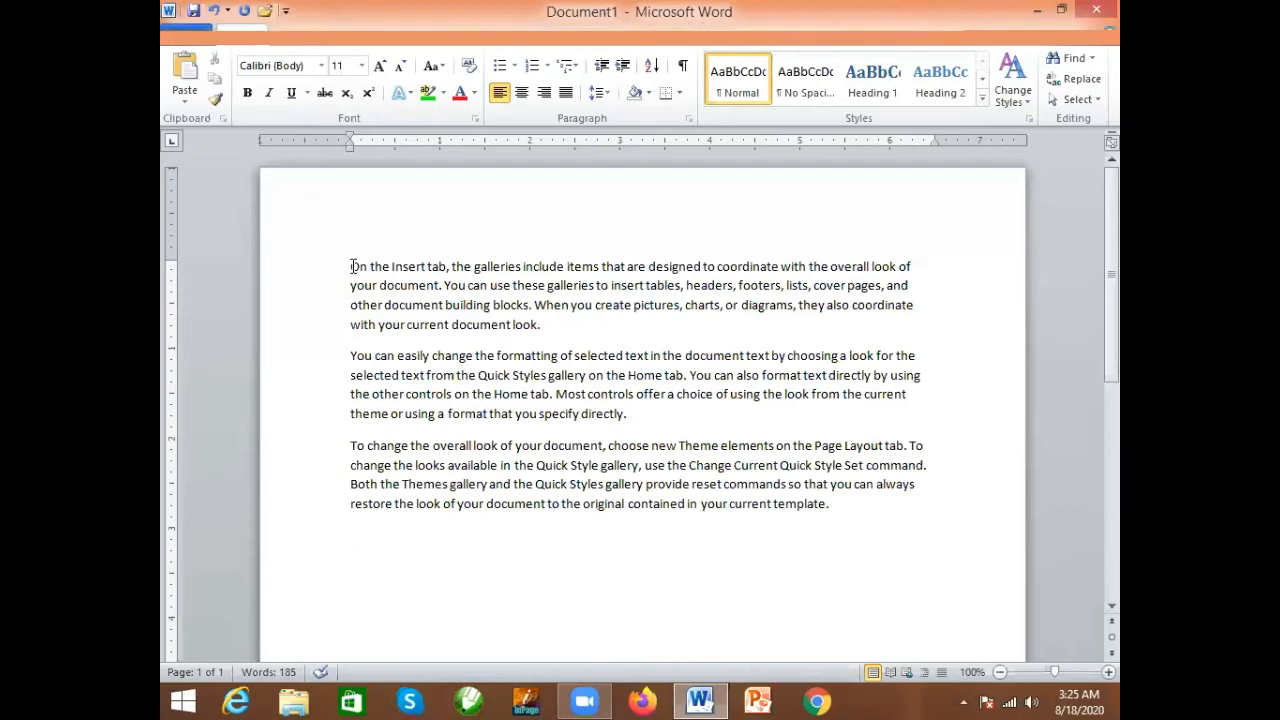
# - Format the first paragraph in bold with a red font color
pyautogui.moveTo(351, 266); pyautogui.dragTo(548, 330)
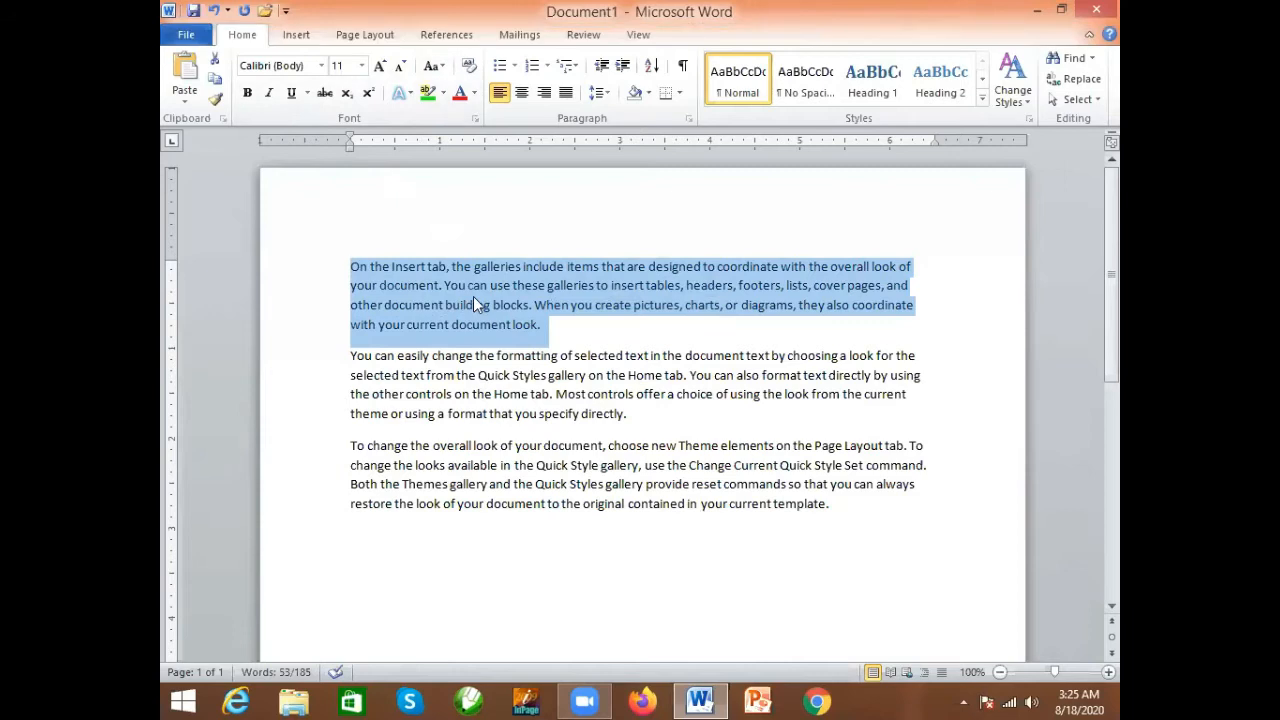
pyautogui.click(247, 95)
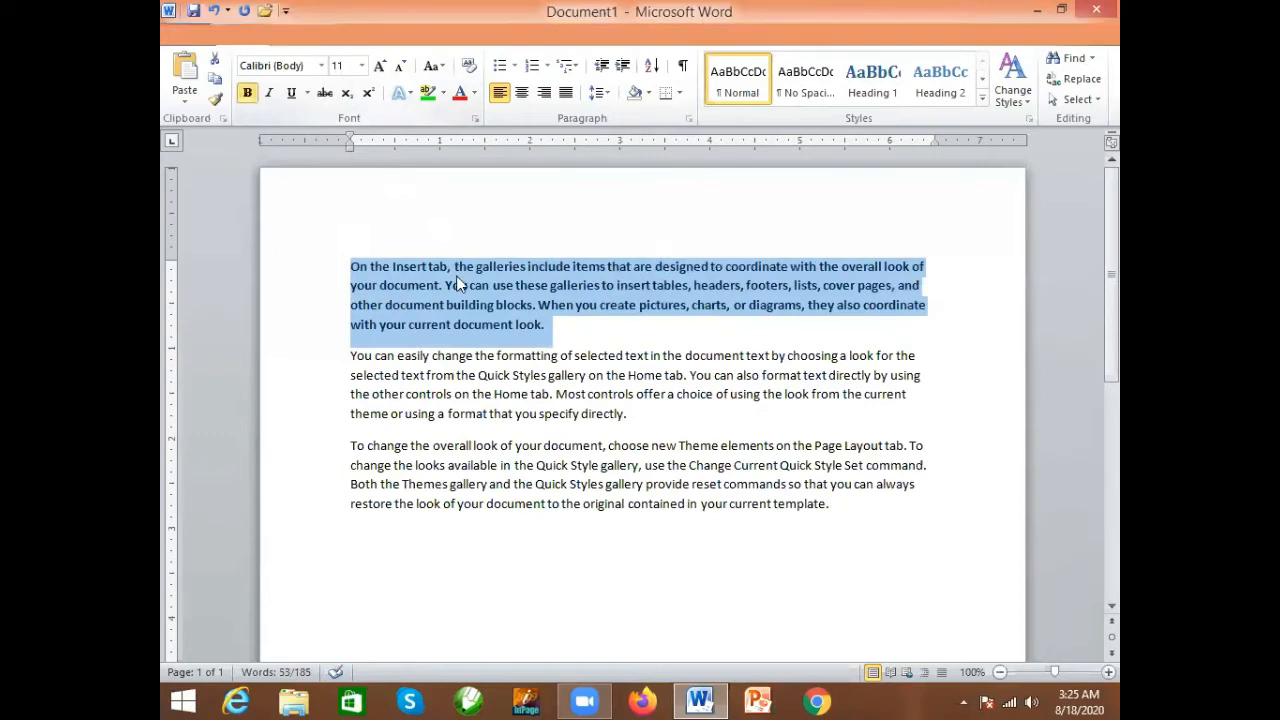
pyautogui.click(459, 95)
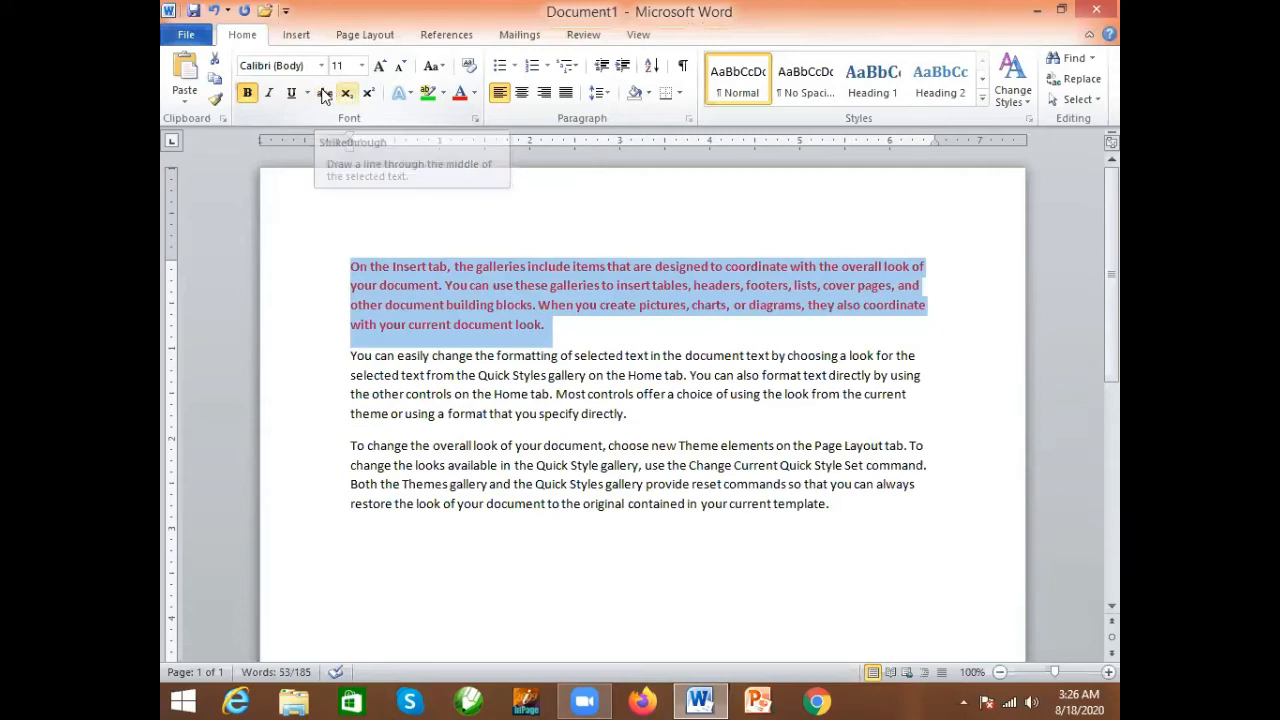
pyautogui.click(552, 330)
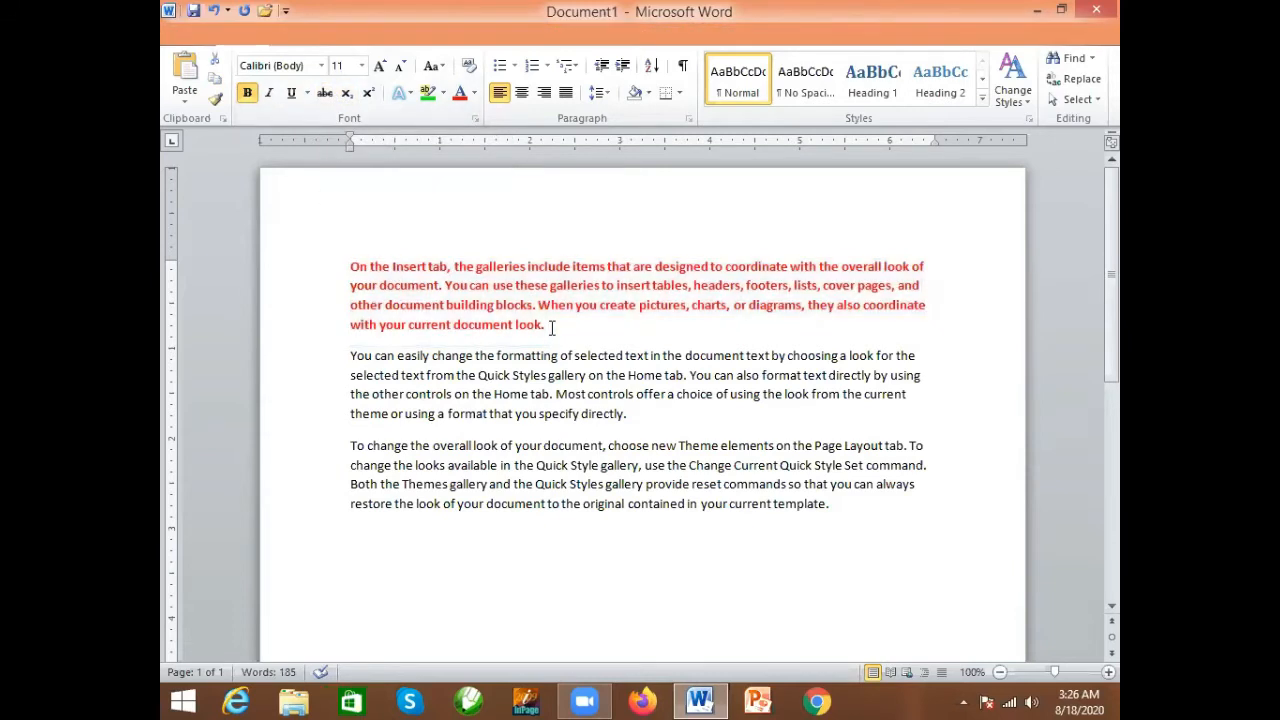
# - Undo the red color and bold formatting on the first paragraph
pyautogui.hotkey('ctrl', 'z')
pyautogui.hotkey('ctrl', 'z')
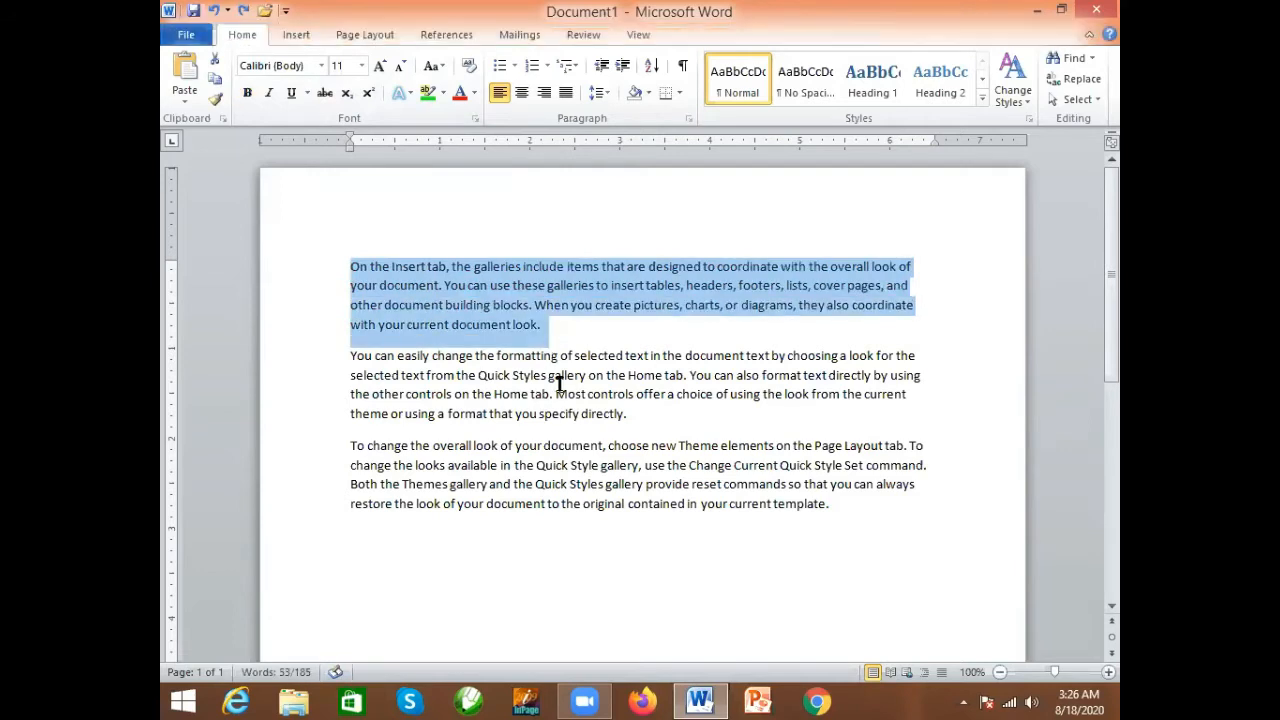
pyautogui.click(630, 414)
pyautogui.scroll(-1, 480, 380)
pyautogui.scroll(1, 500, 365)
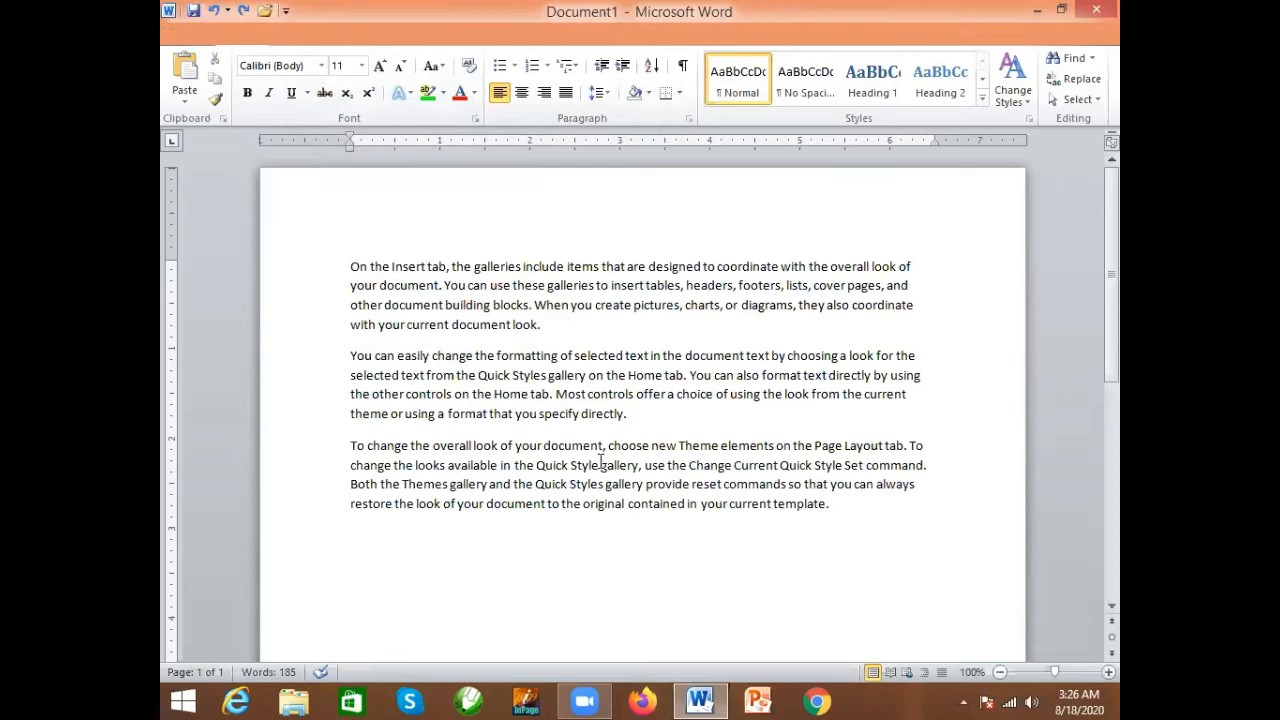
# - Apply strikethrough to the third line of the second paragraph, from "the other controls" to "the current"
pyautogui.moveTo(350, 396); pyautogui.dragTo(907, 400)
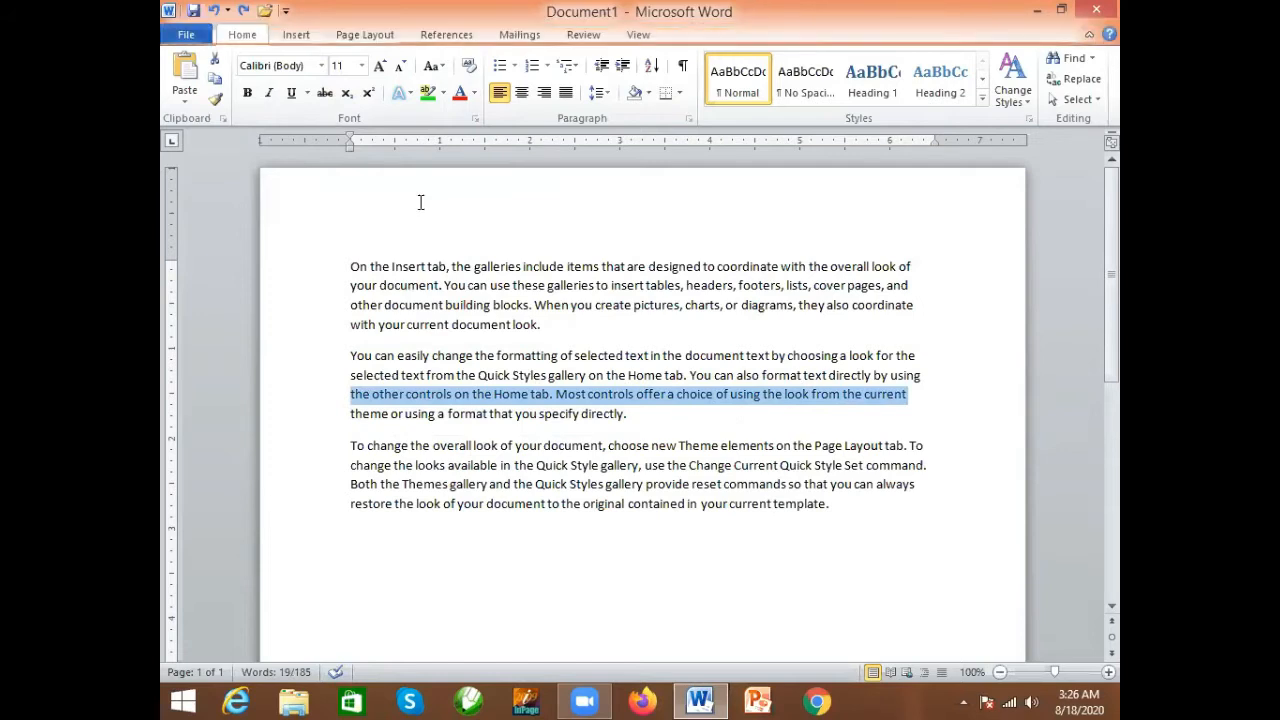
pyautogui.click(324, 94)
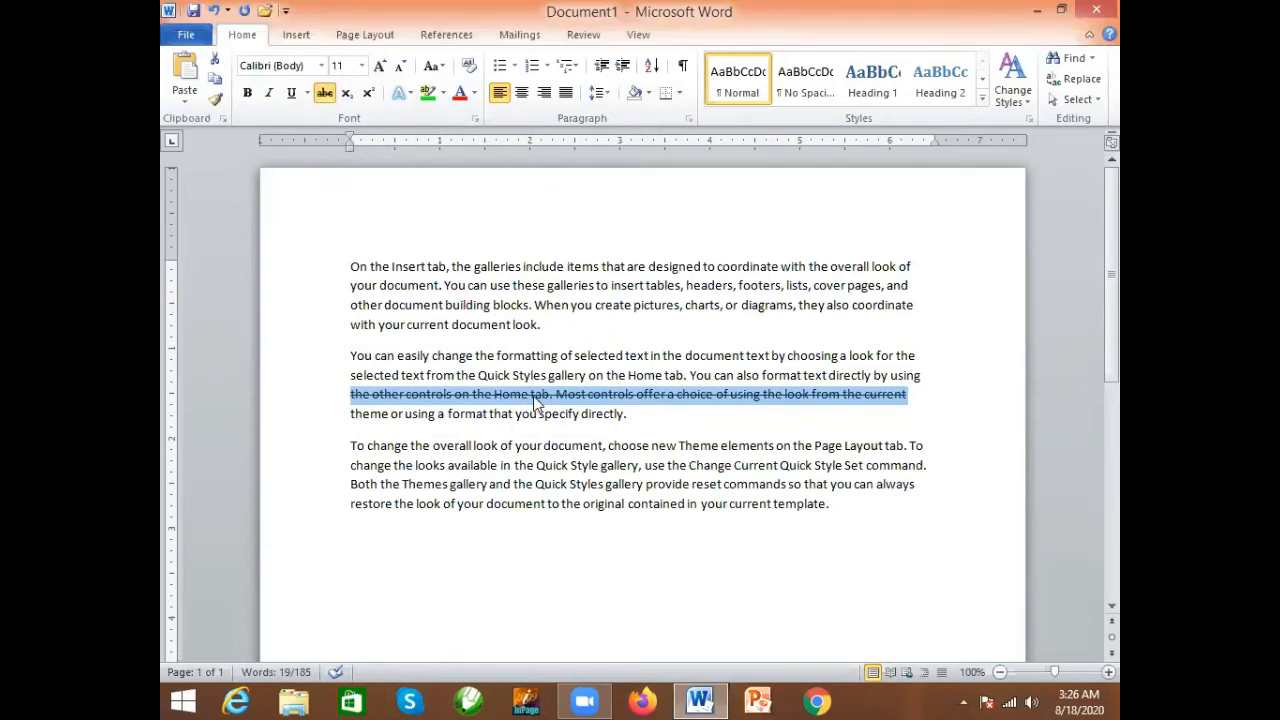
pyautogui.click(568, 437)
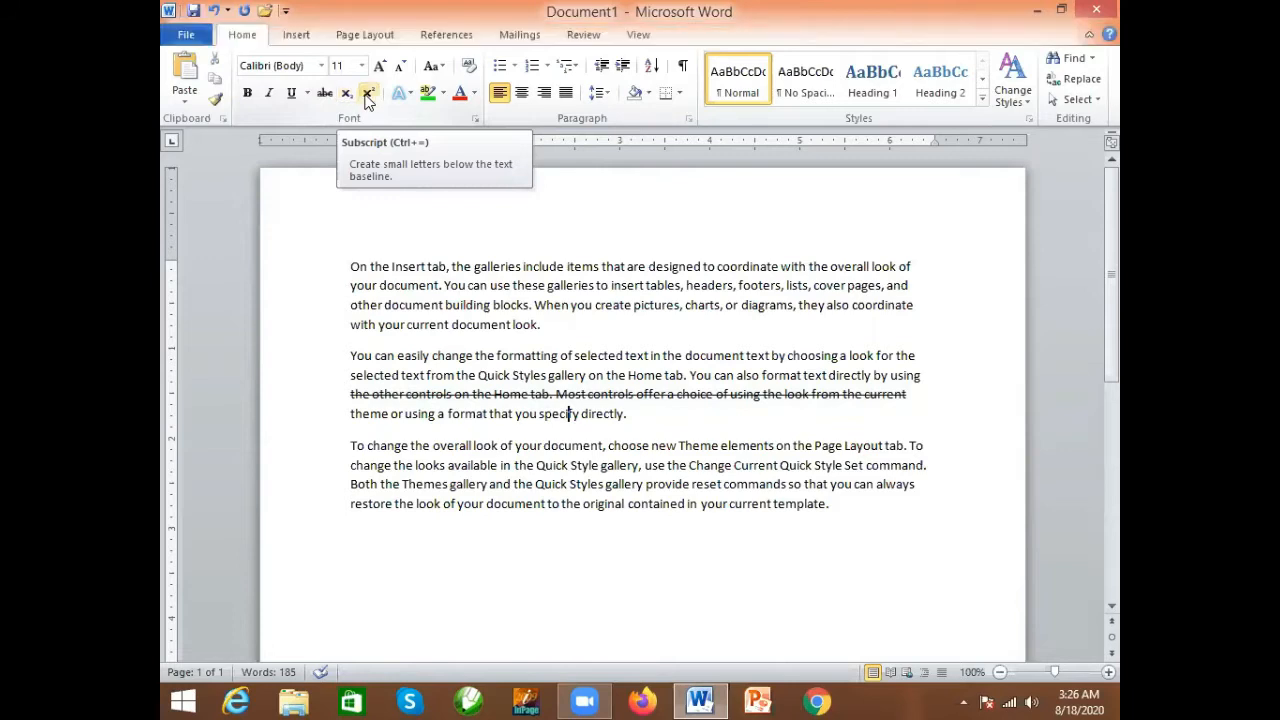
# - Add X2 on a new line below the last paragraph and make the 2 superscript
pyautogui.scroll(-1, 617, 506)
pyautogui.scroll(-3, 617, 506)
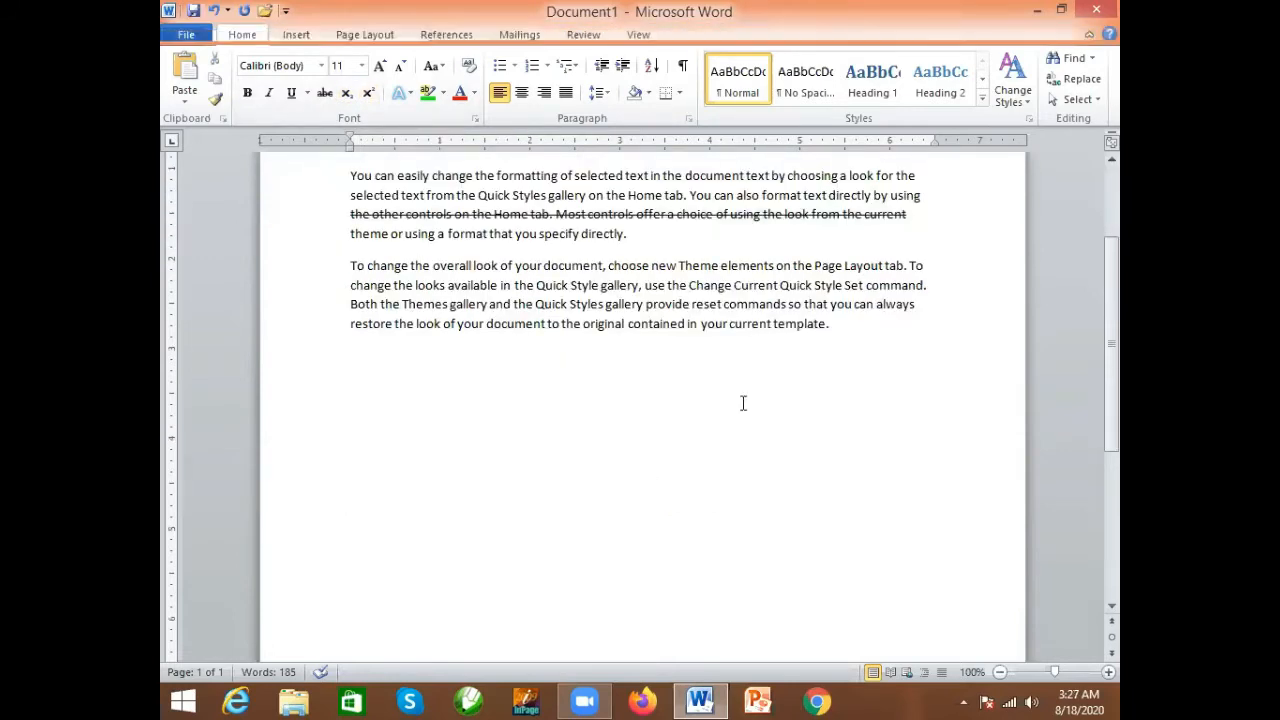
pyautogui.press('Return')
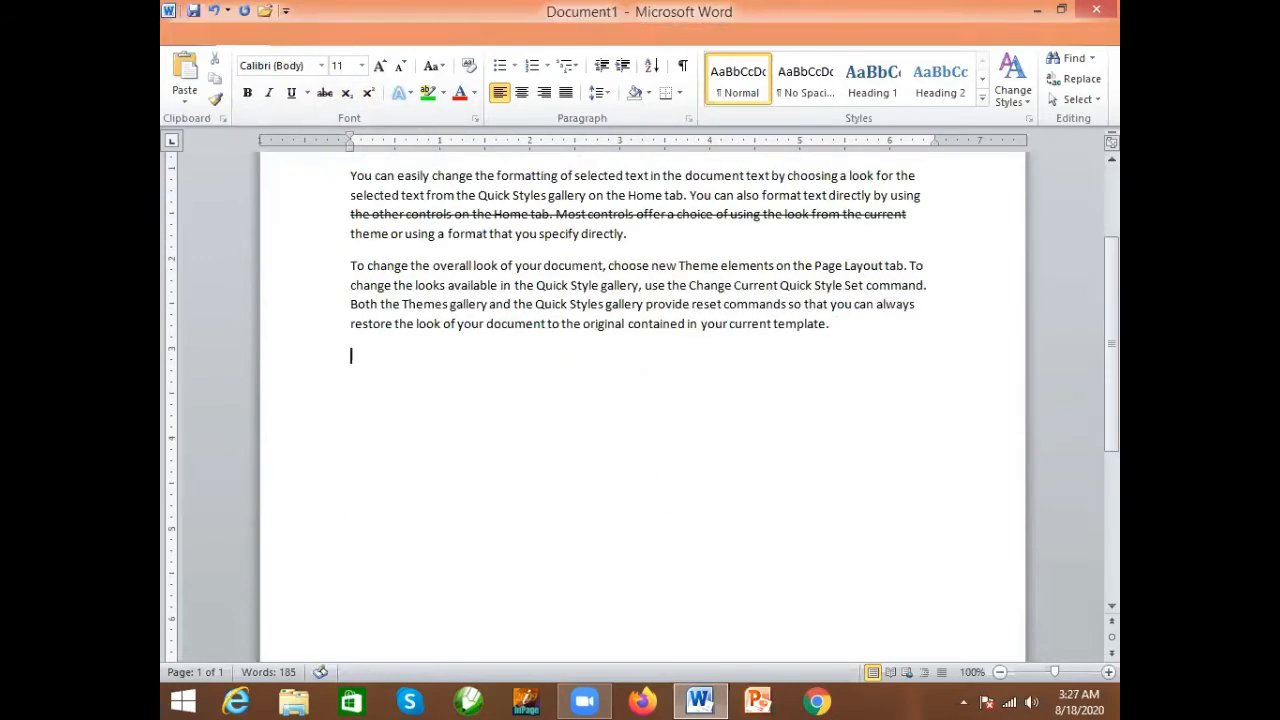
pyautogui.write('X2')
pyautogui.scroll(3, 537, 600)
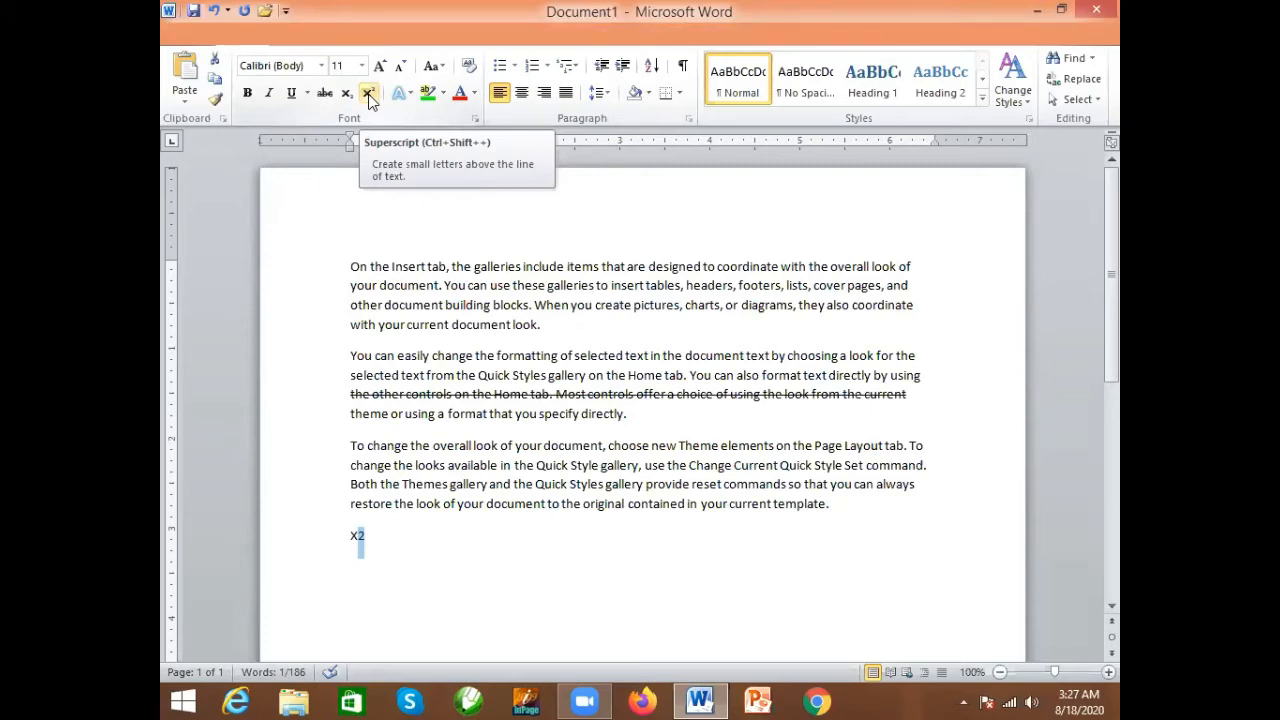
pyautogui.click(368, 95)
pyautogui.click(373, 537)
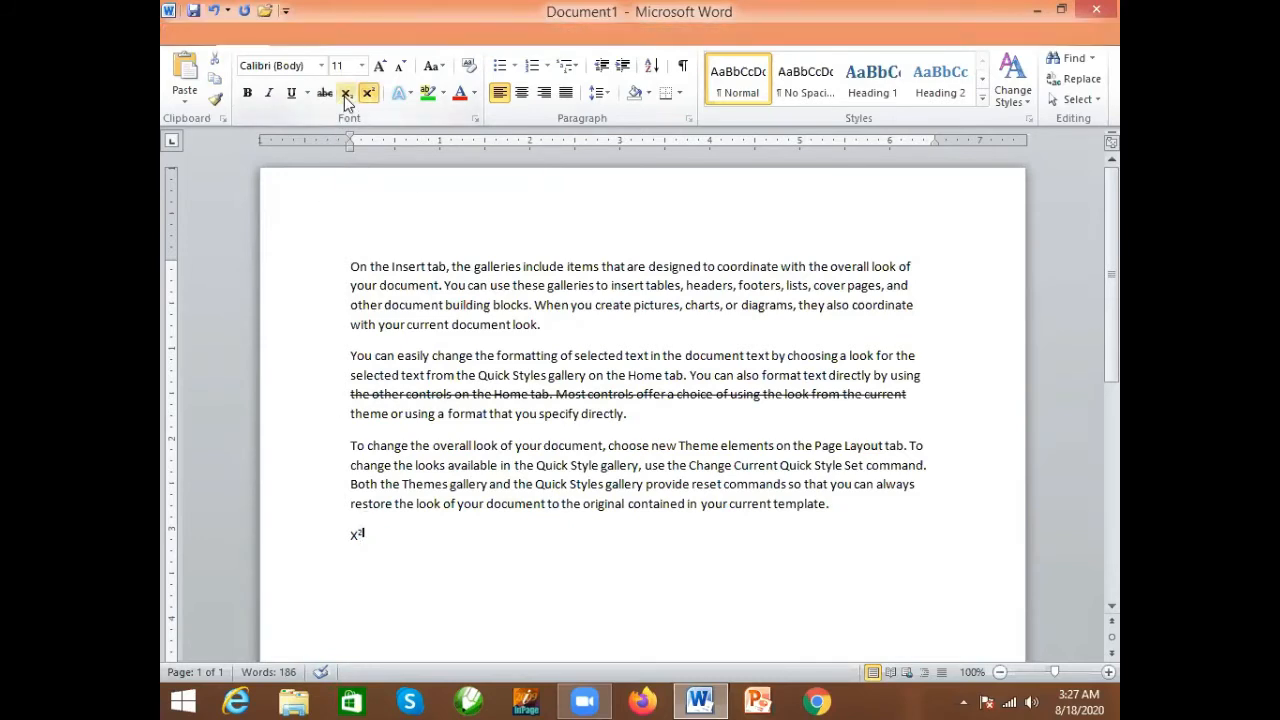
# - Change the 2 in X2 below the last paragraph to subscript
pyautogui.moveTo(357, 536); pyautogui.dragTo(363, 536)
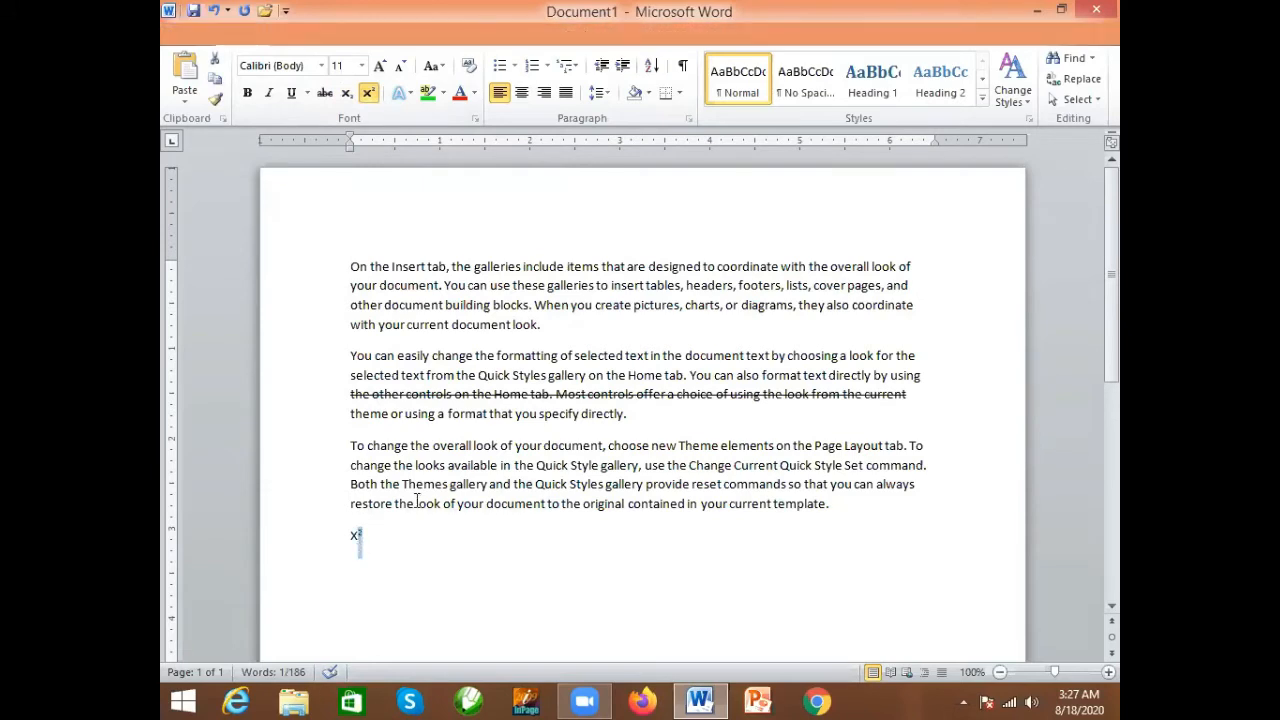
pyautogui.click(347, 93)
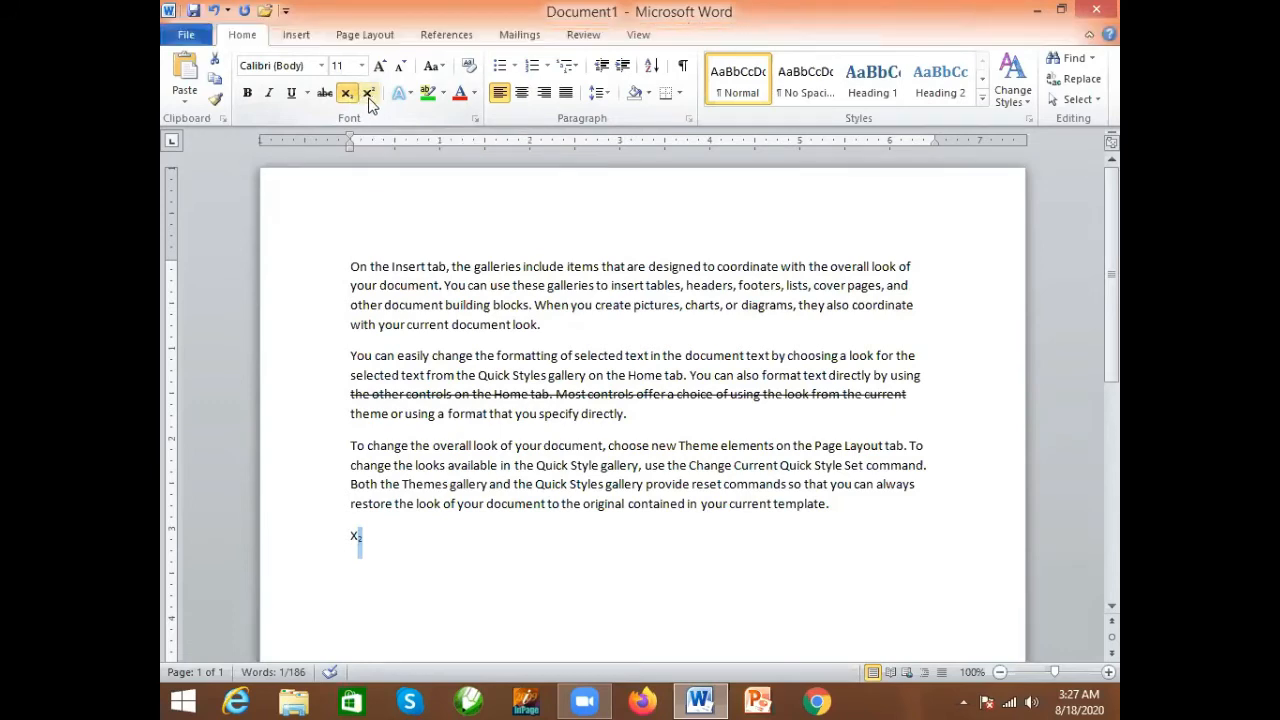
pyautogui.click(391, 551)
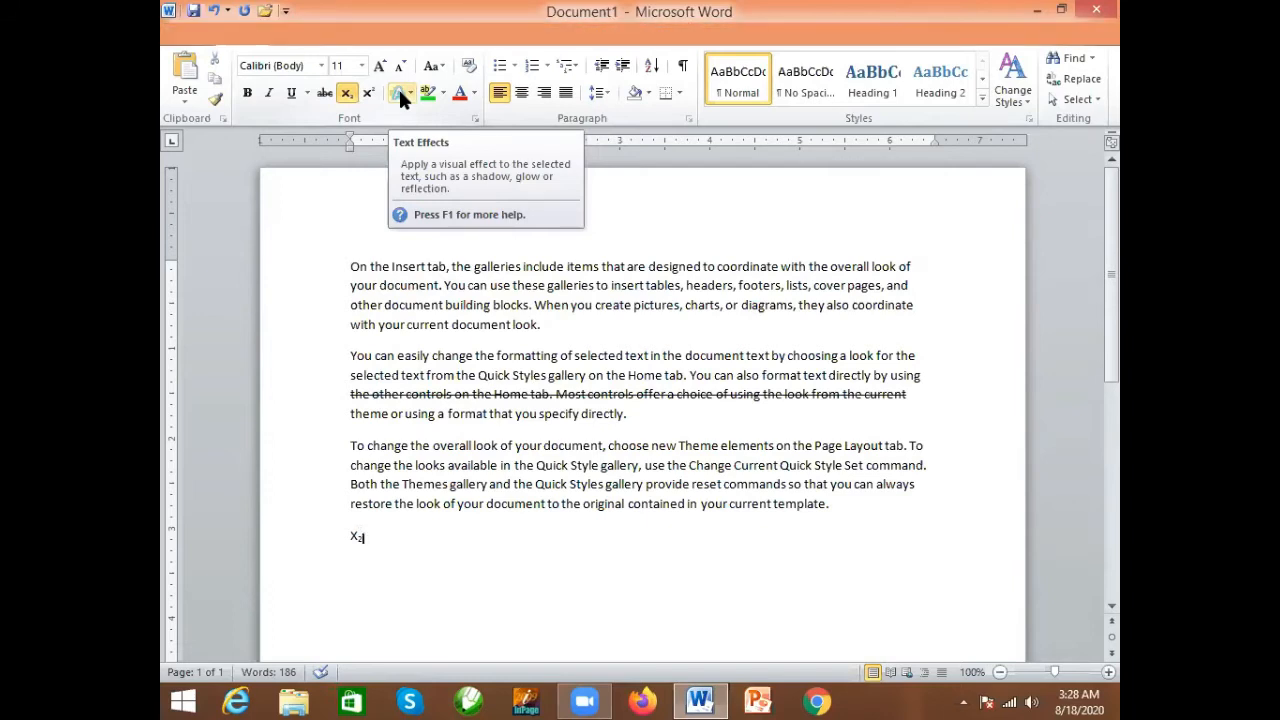
# - Apply the text effect Gradient Fill - Purple, Accent 4, Reflection to the first paragraph
pyautogui.moveTo(541, 324); pyautogui.dragTo(350, 266)
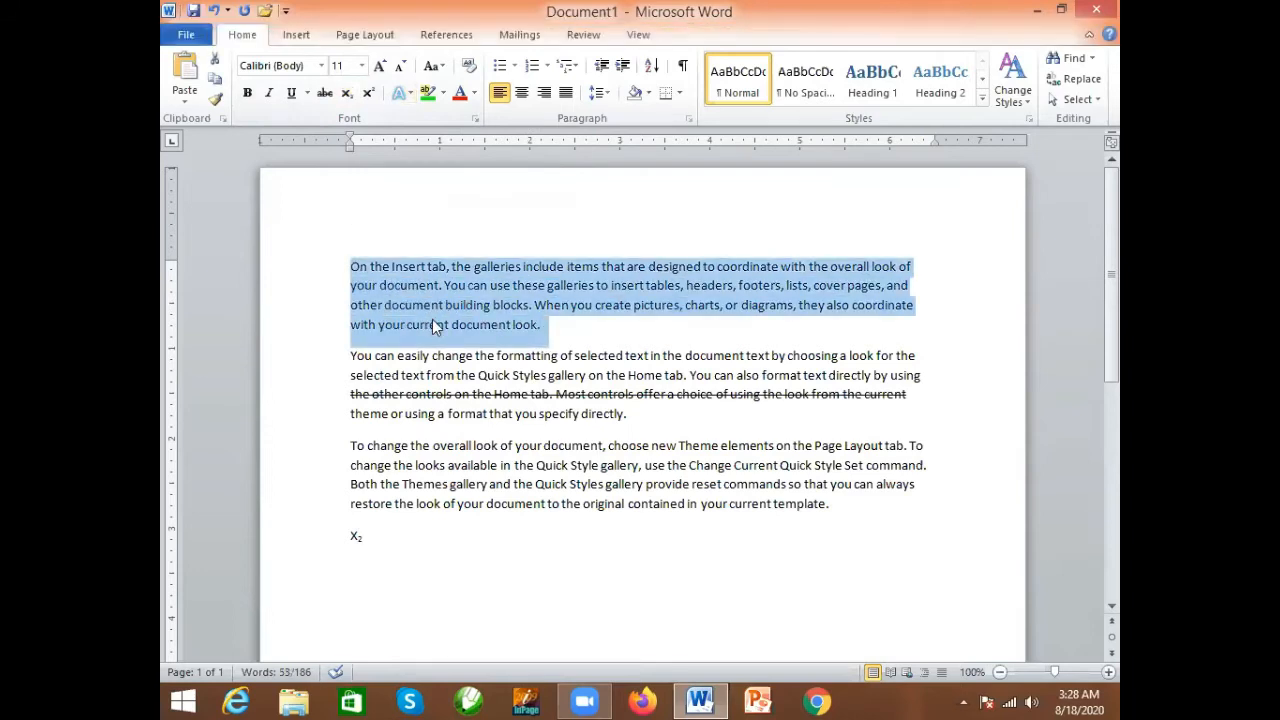
pyautogui.moveTo(425, 258)
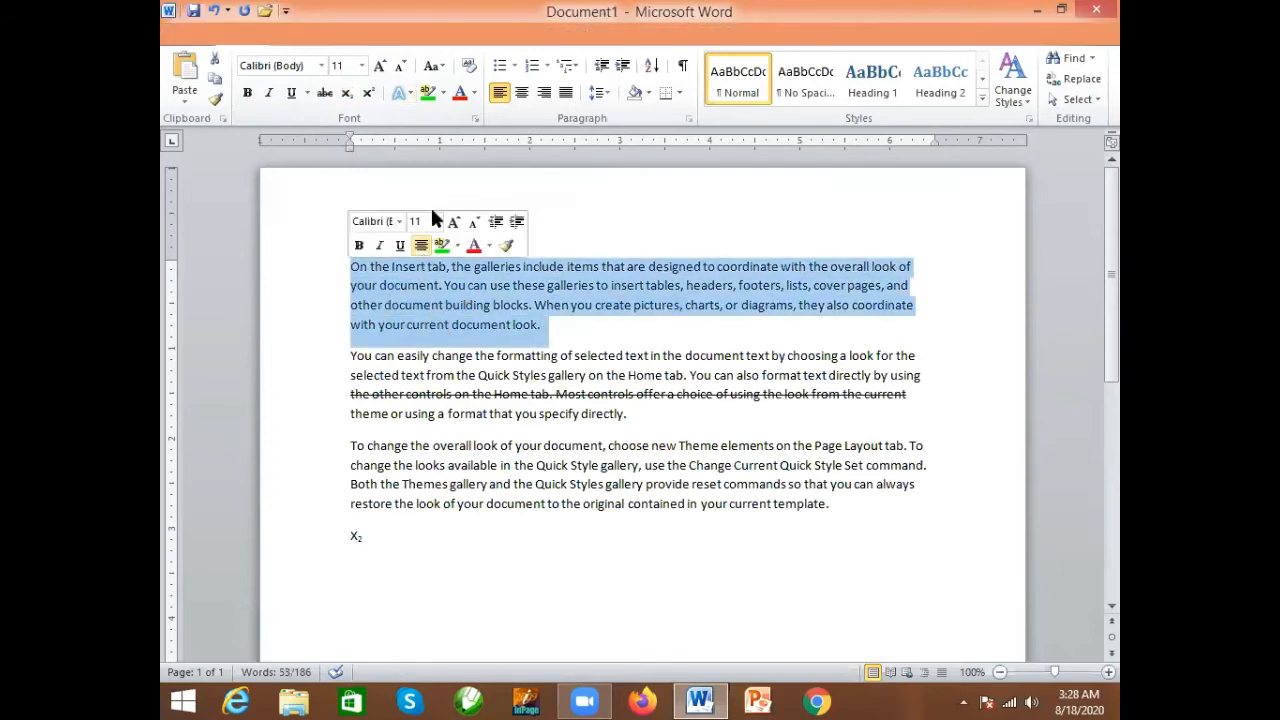
pyautogui.click(399, 95)
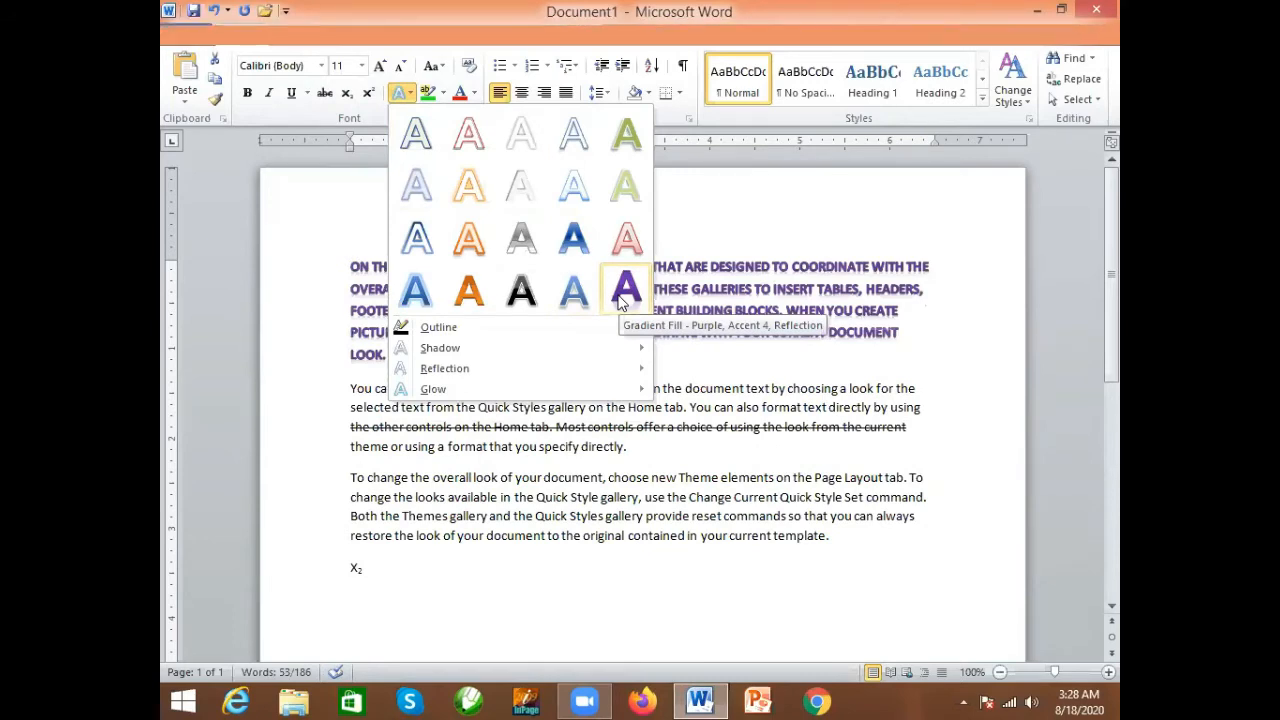
pyautogui.click(624, 290)
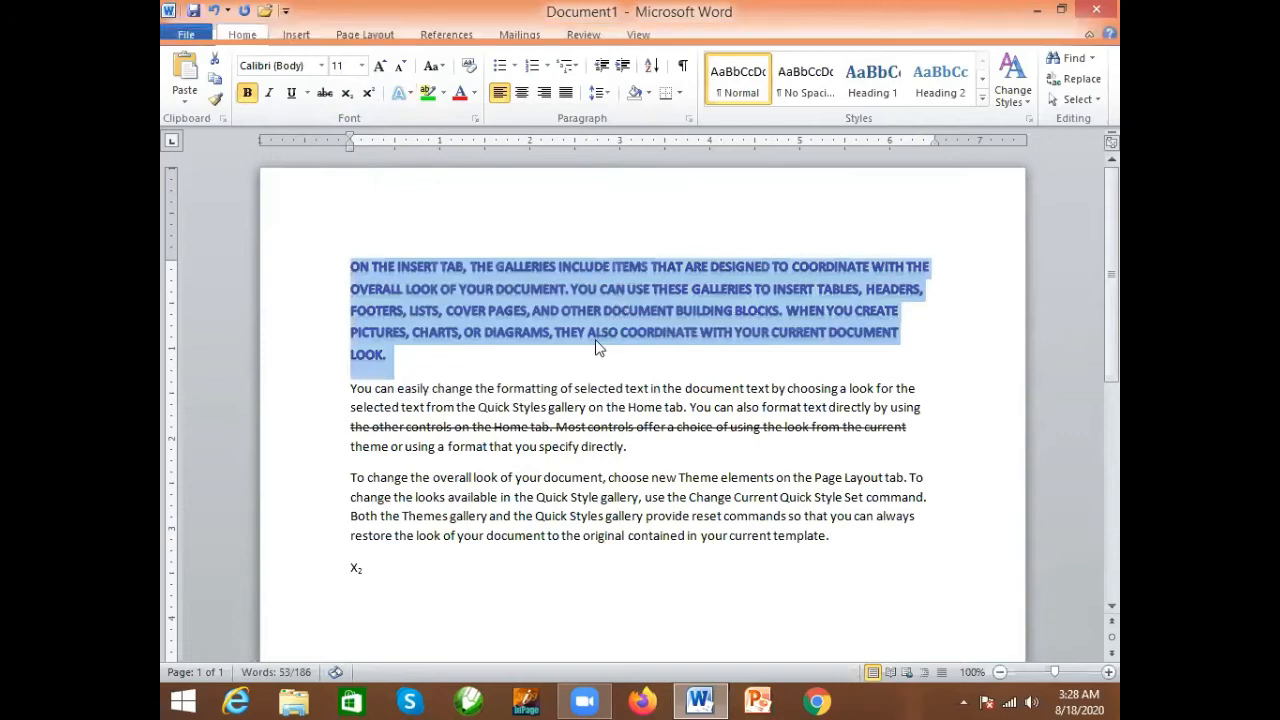
pyautogui.click(584, 362)
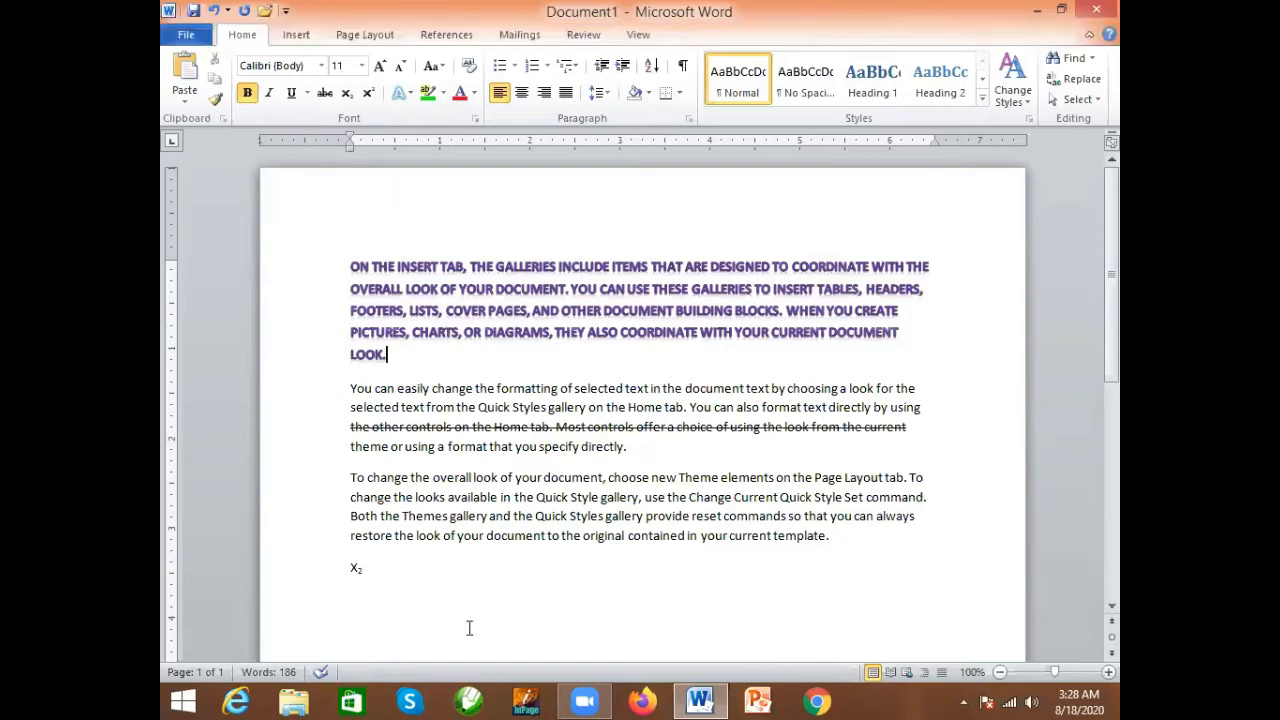
# - Try adding "we" below the X2 line, then delete it together with the X2
pyautogui.click(421, 568)
pyautogui.write('we')
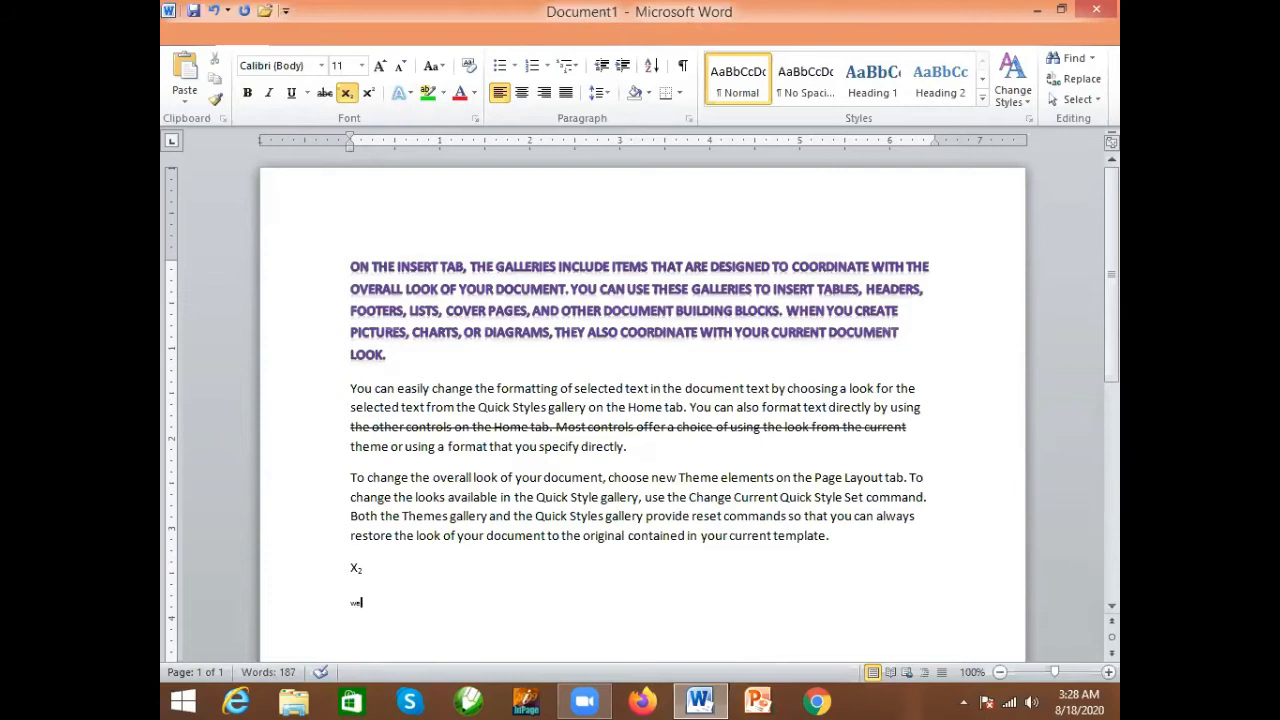
pyautogui.press('BackSpace')
pyautogui.press('BackSpace')
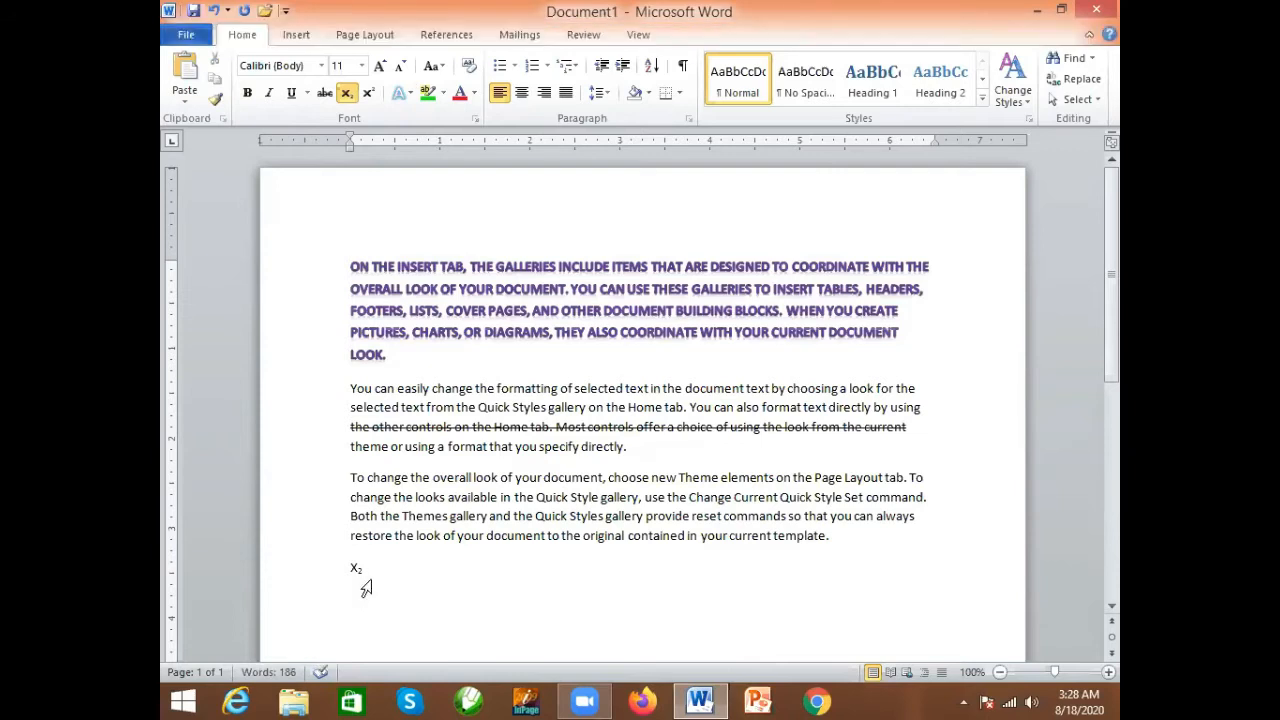
pyautogui.press('BackSpace')
pyautogui.press('BackSpace')
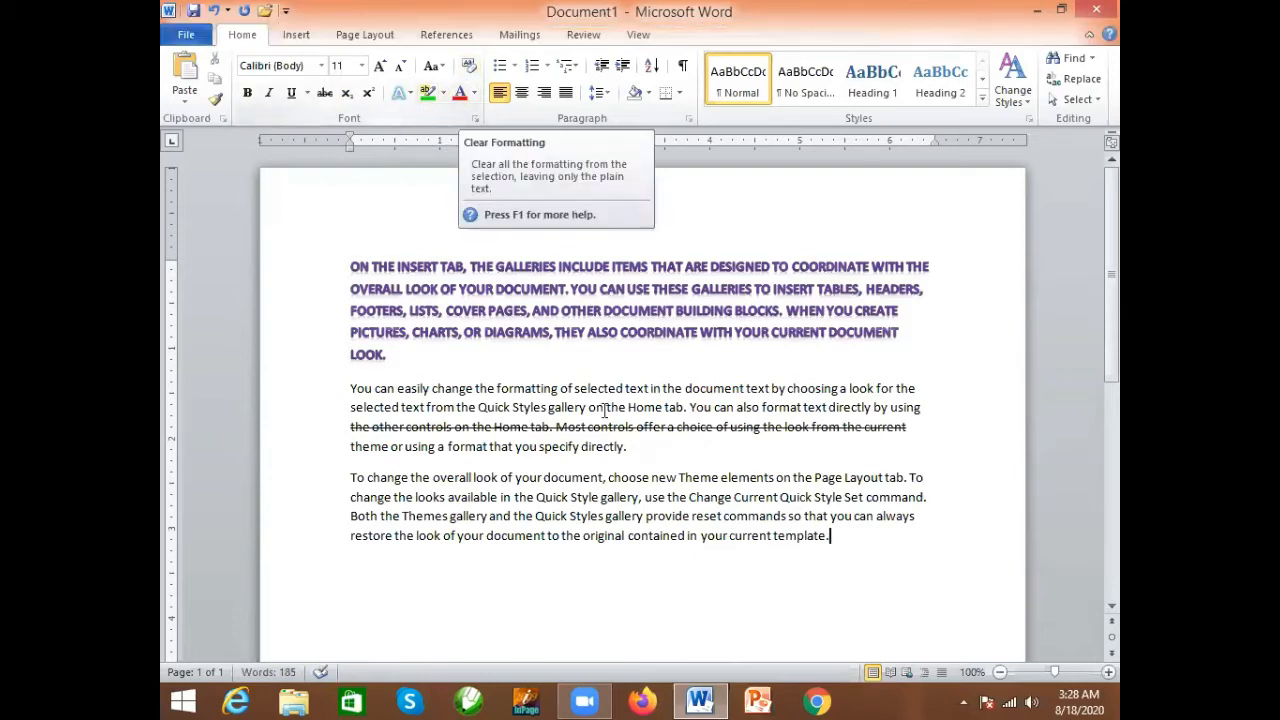
# - Clear all formatting from the first paragraph
pyautogui.moveTo(389, 353); pyautogui.dragTo(350, 266)
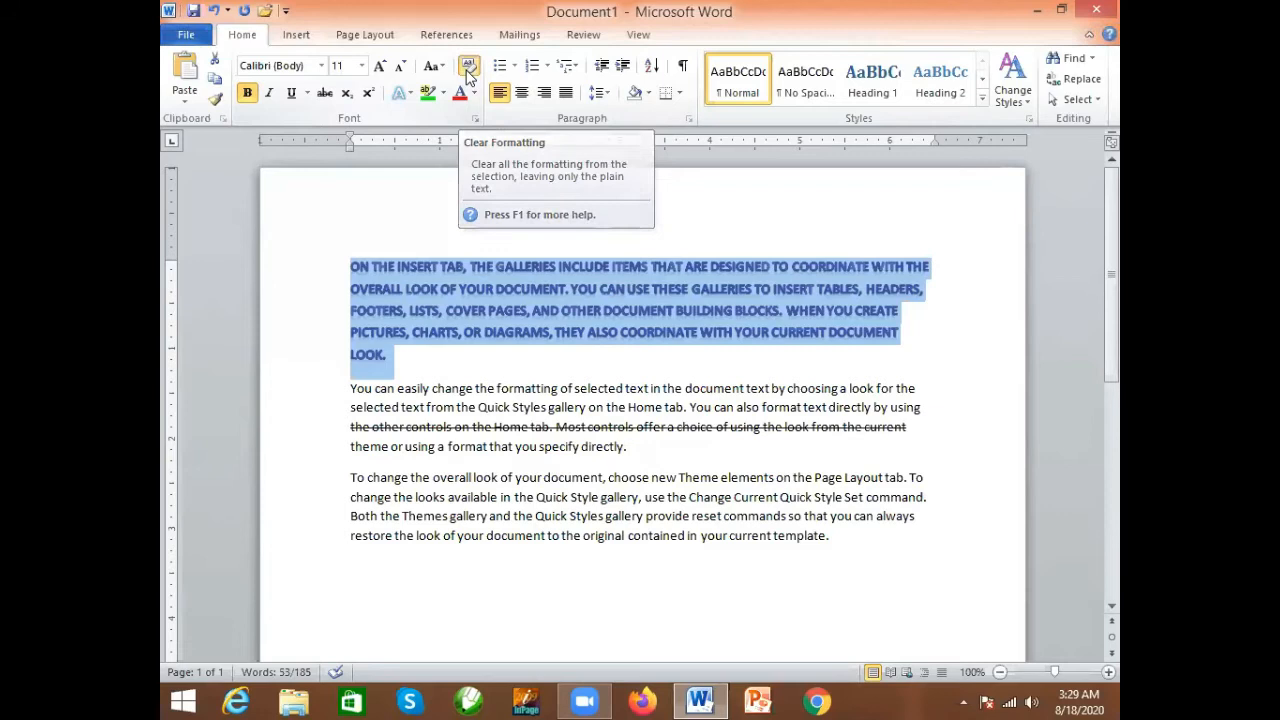
pyautogui.click(468, 72)
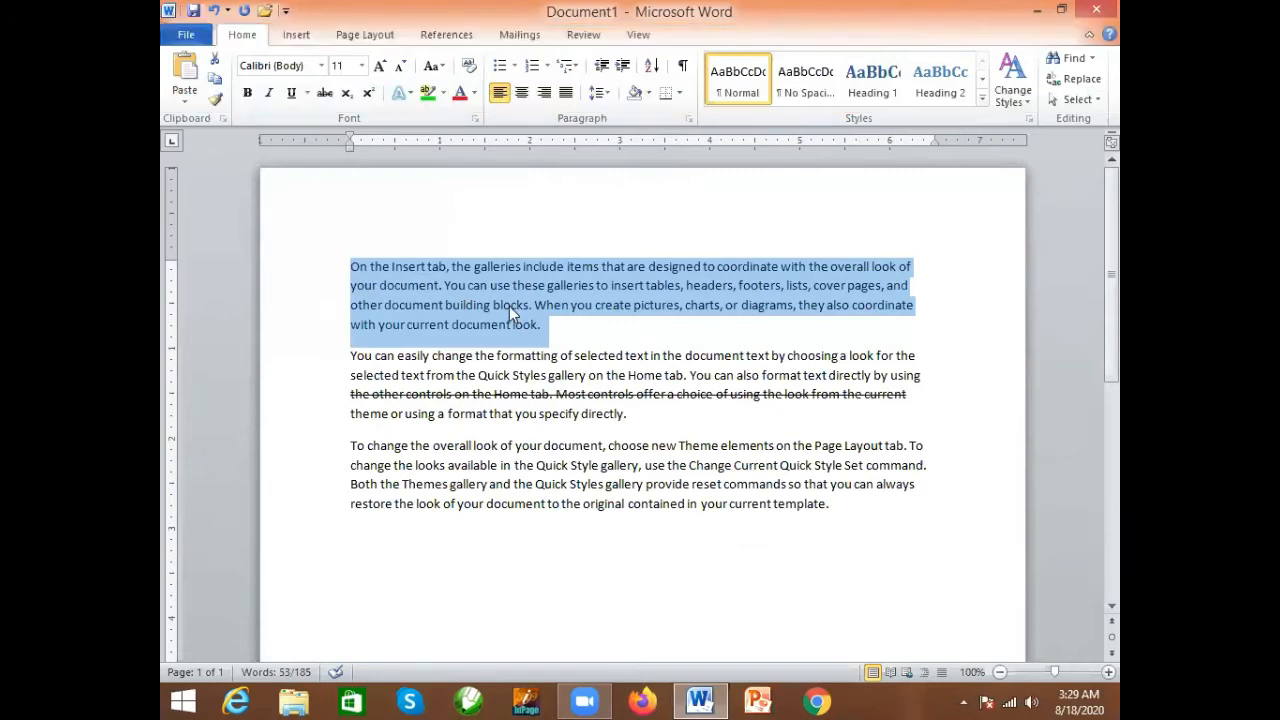
pyautogui.click(400, 91)
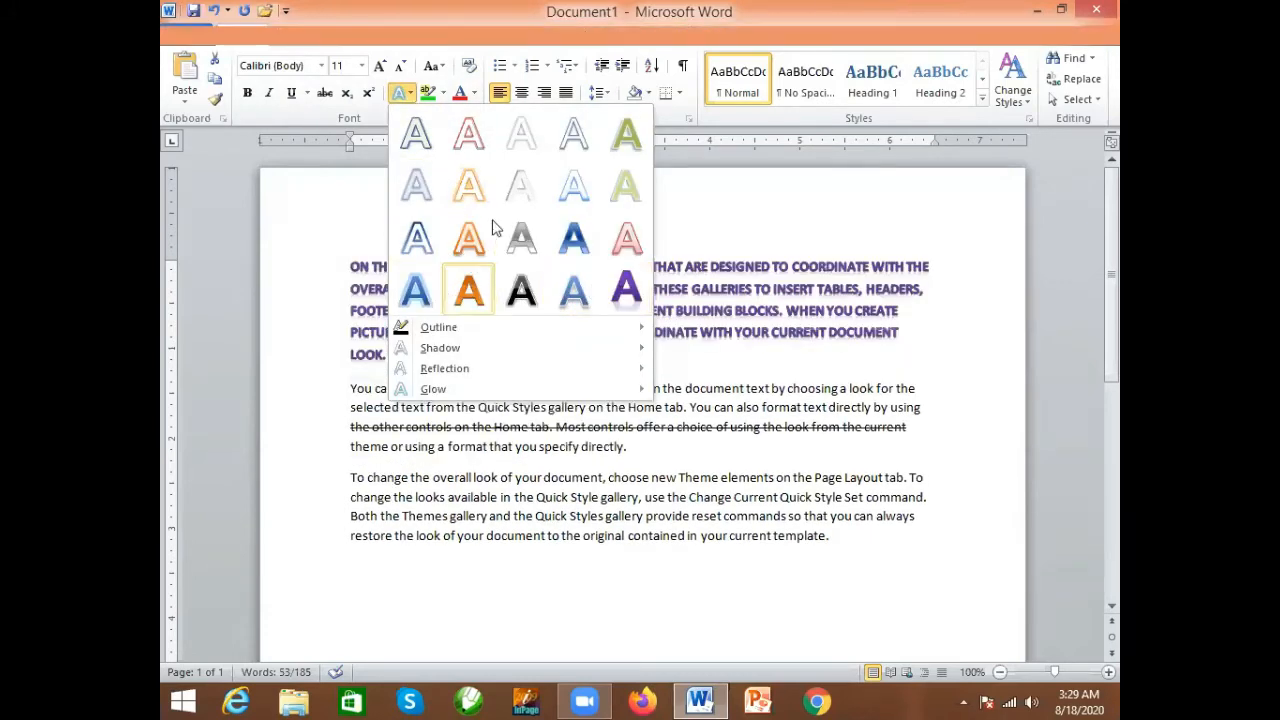
pyautogui.click(710, 203)
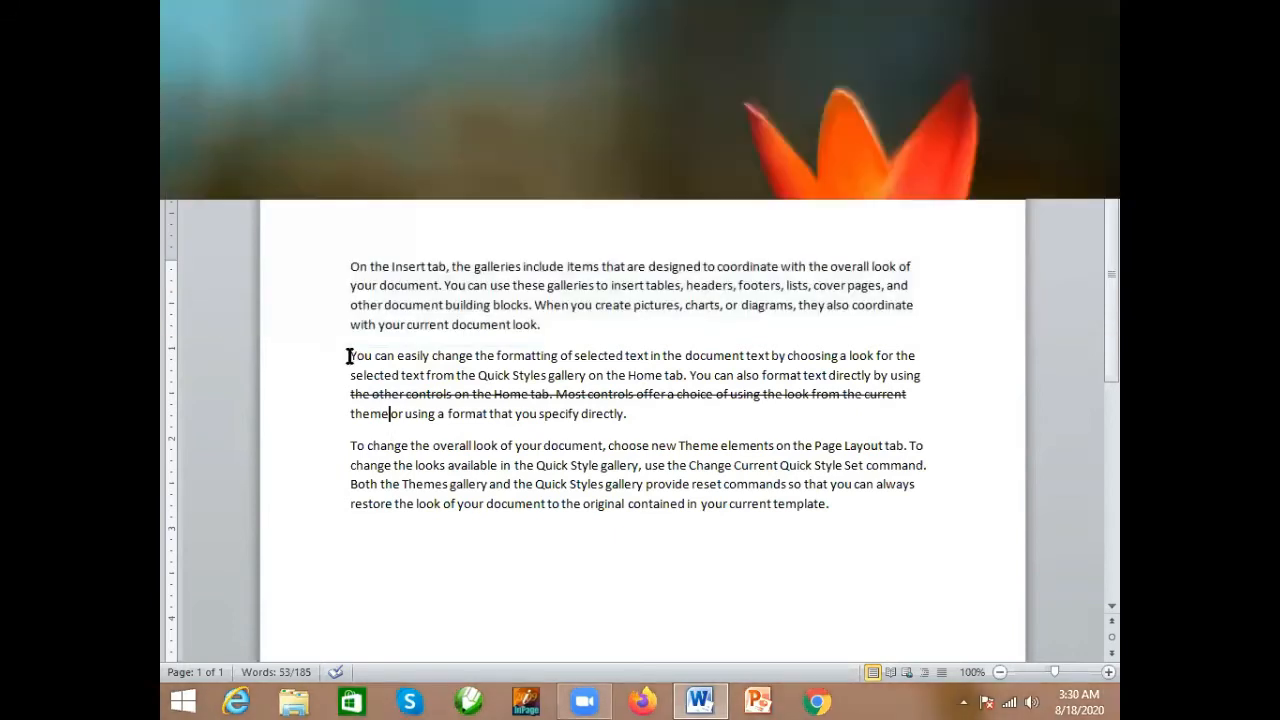
# - Highlight the first line of the second paragraph in yellow
pyautogui.moveTo(350, 355); pyautogui.dragTo(913, 354)
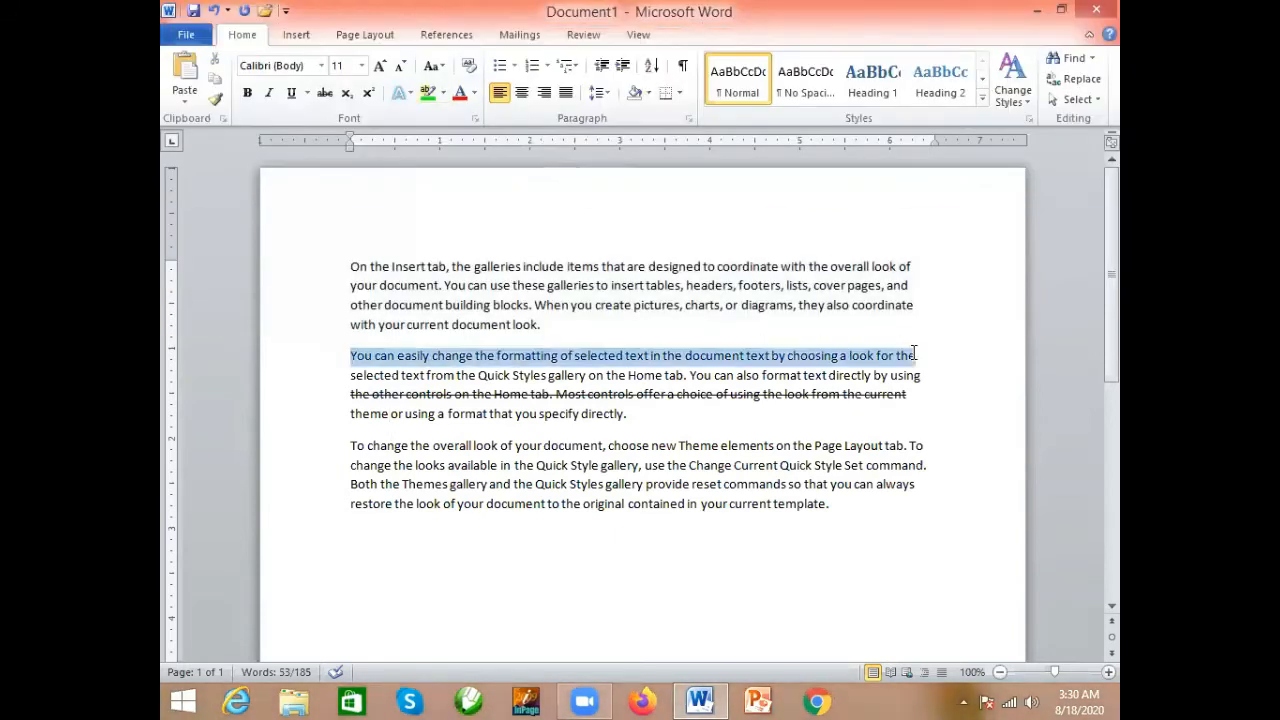
pyautogui.click(442, 94)
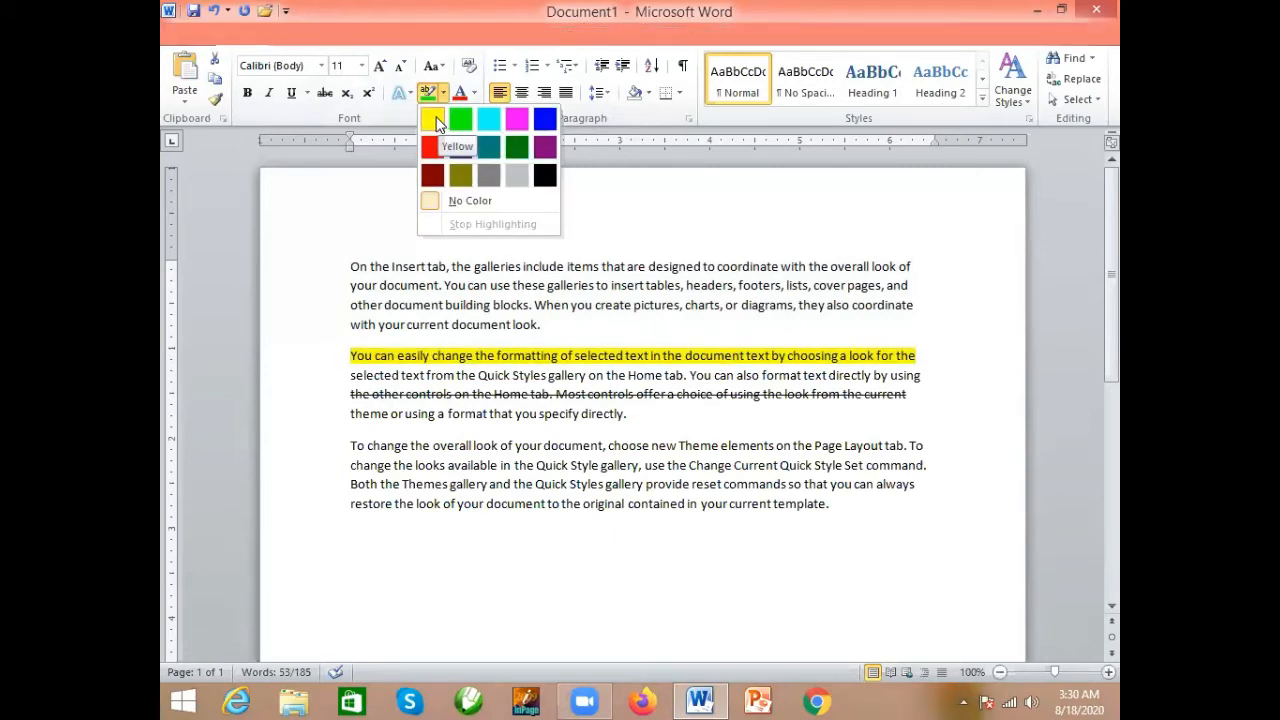
pyautogui.click(436, 122)
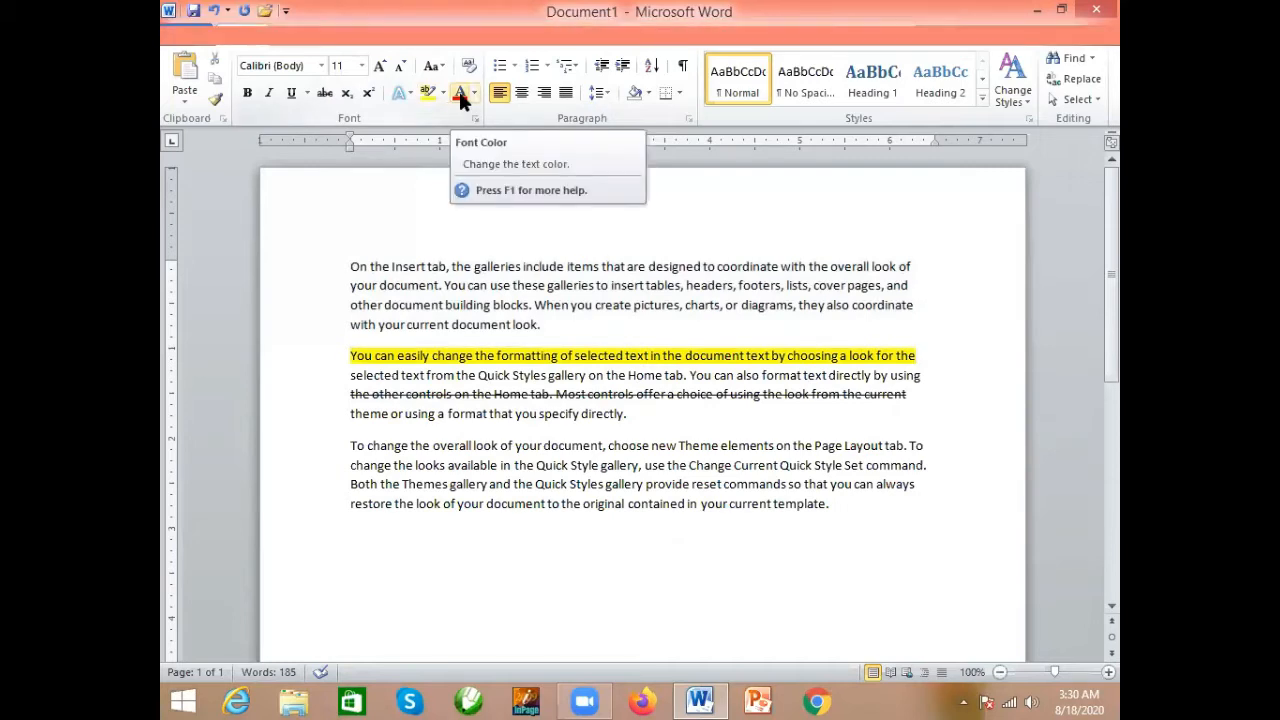
# - Try a red font color on the first paragraph, then set it to the standard green
pyautogui.moveTo(542, 324); pyautogui.dragTo(351, 266)
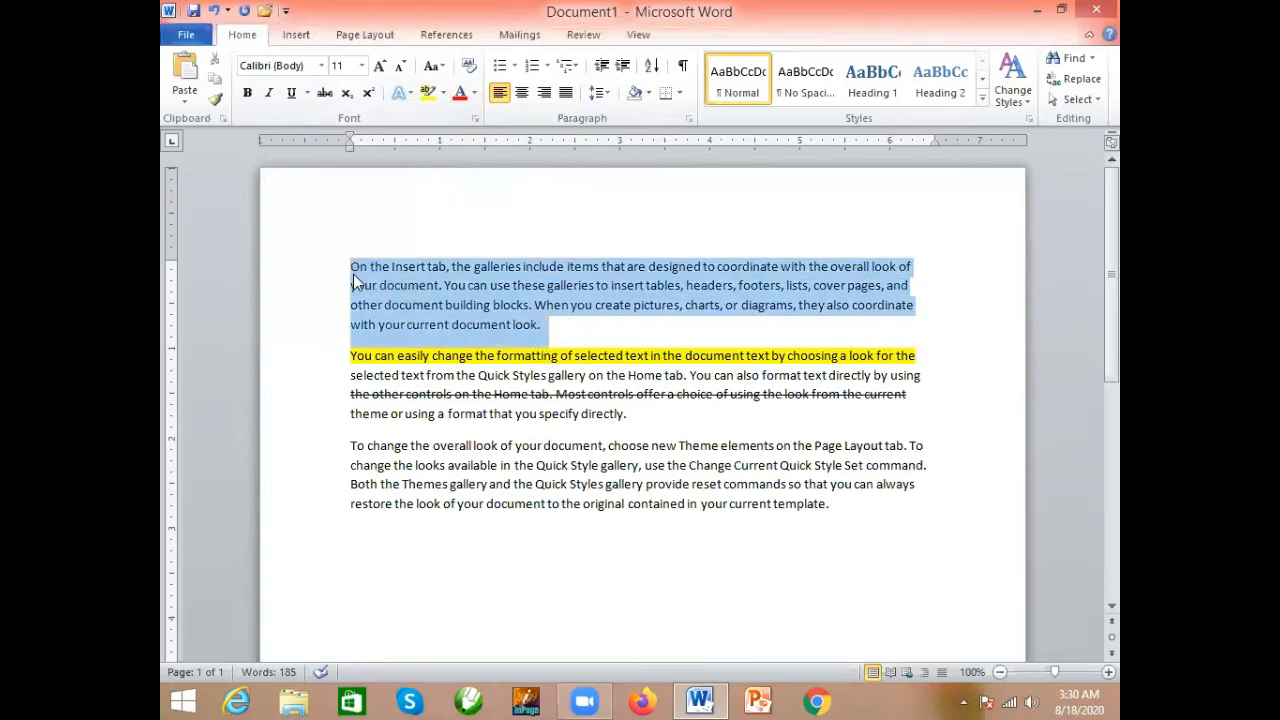
pyautogui.click(459, 95)
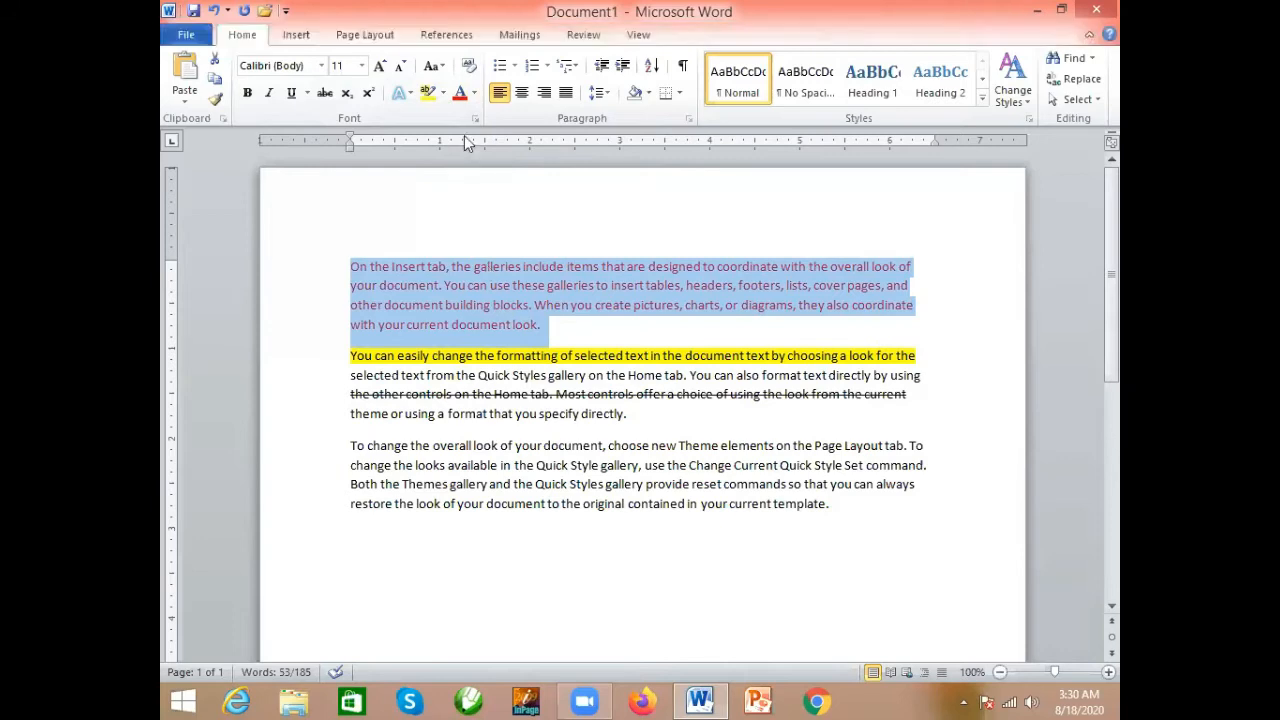
pyautogui.click(475, 94)
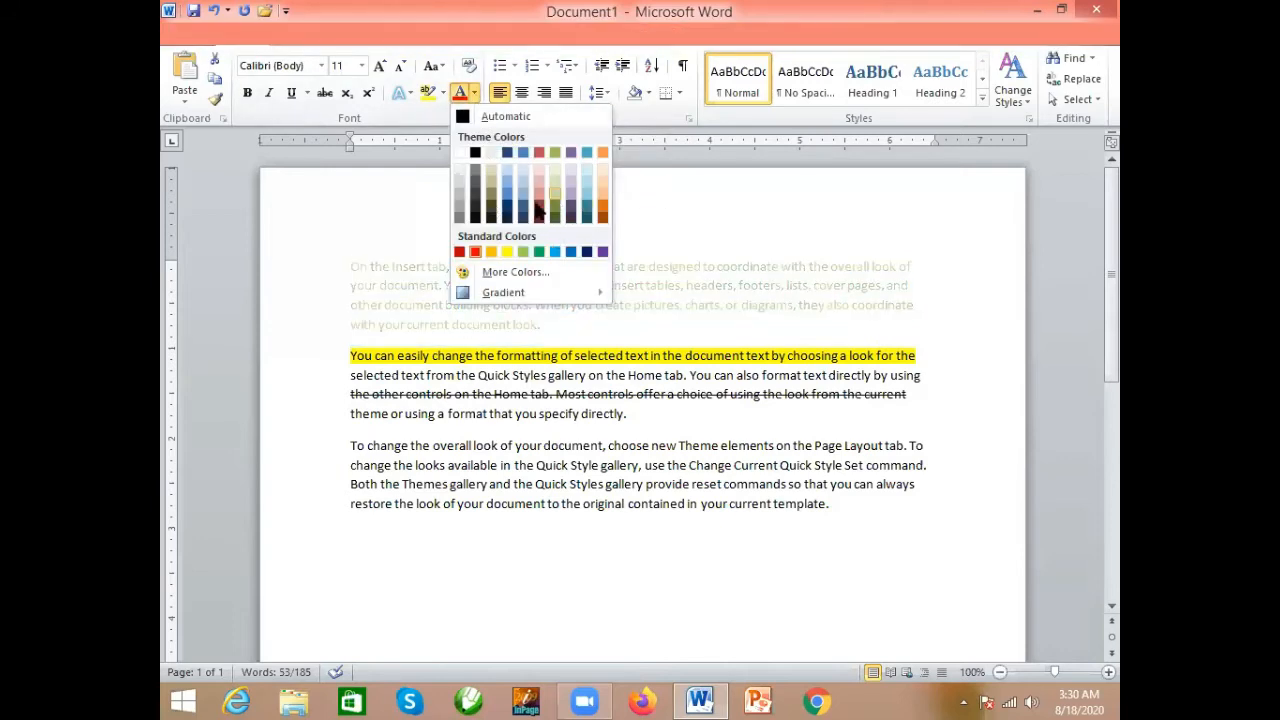
pyautogui.click(537, 253)
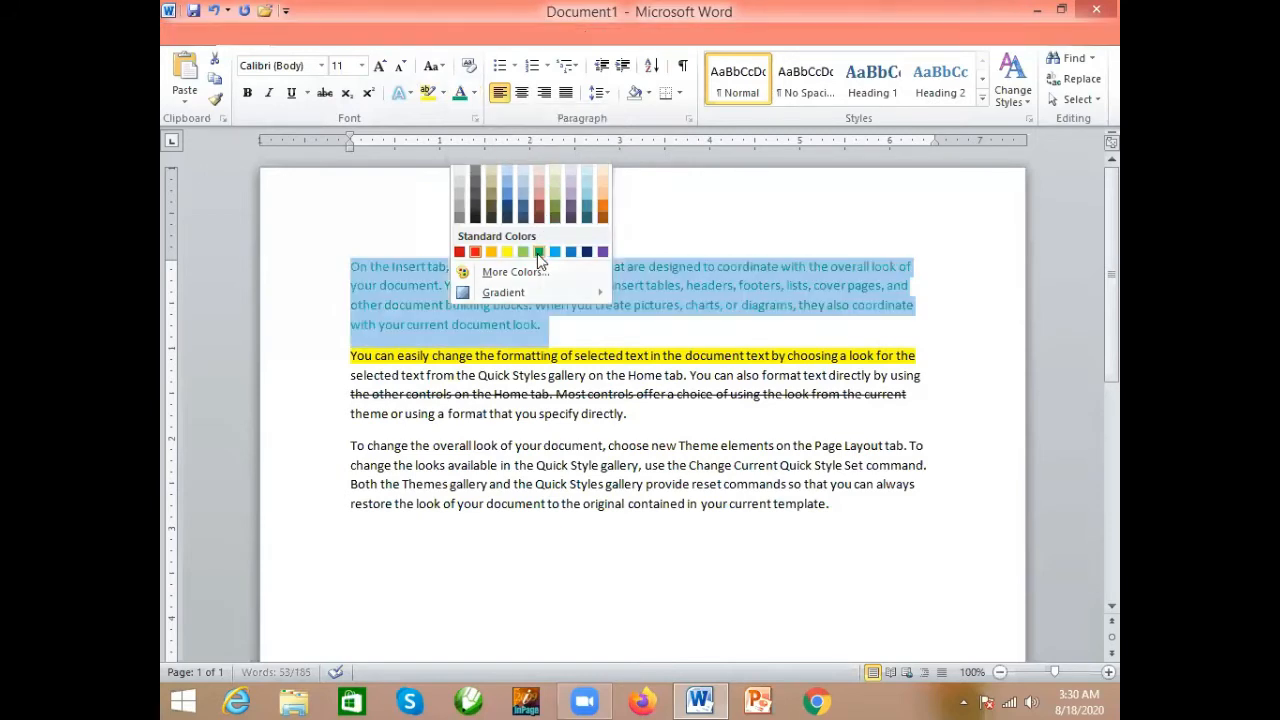
pyautogui.click(557, 324)
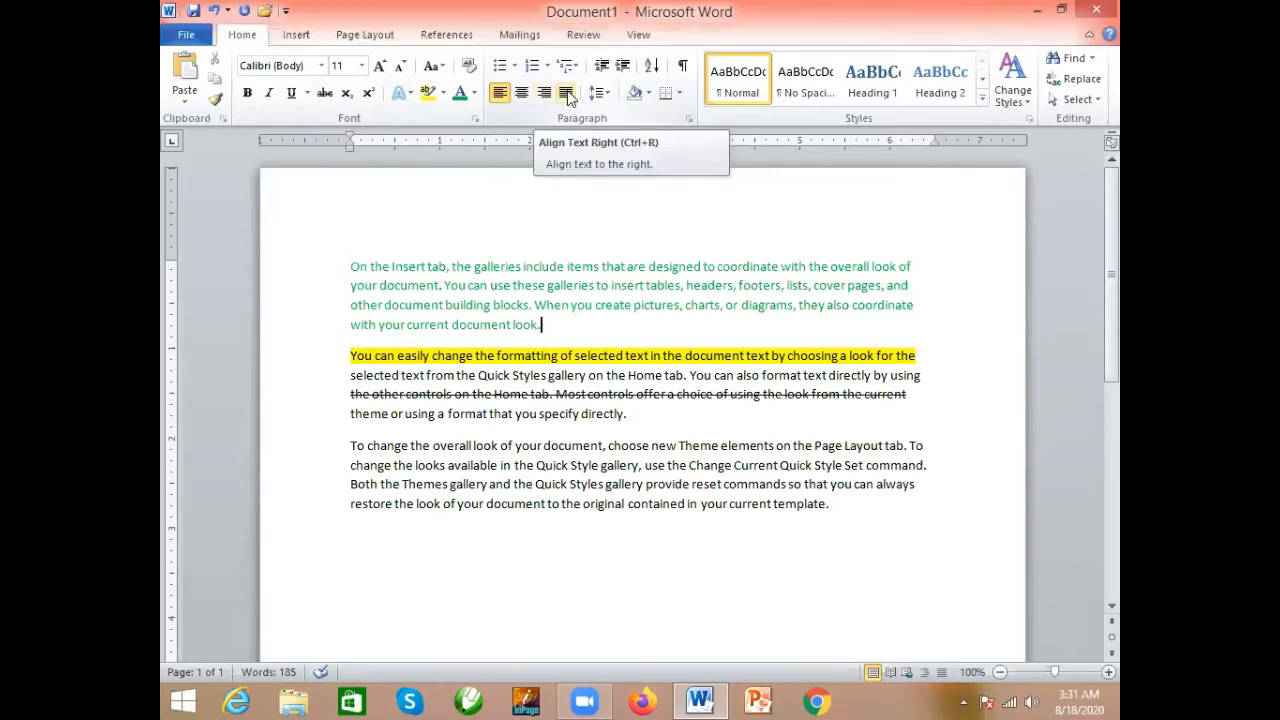
# - Try bullets with the four-diamond symbol on all three paragraphs and remove them again
pyautogui.click(516, 67)
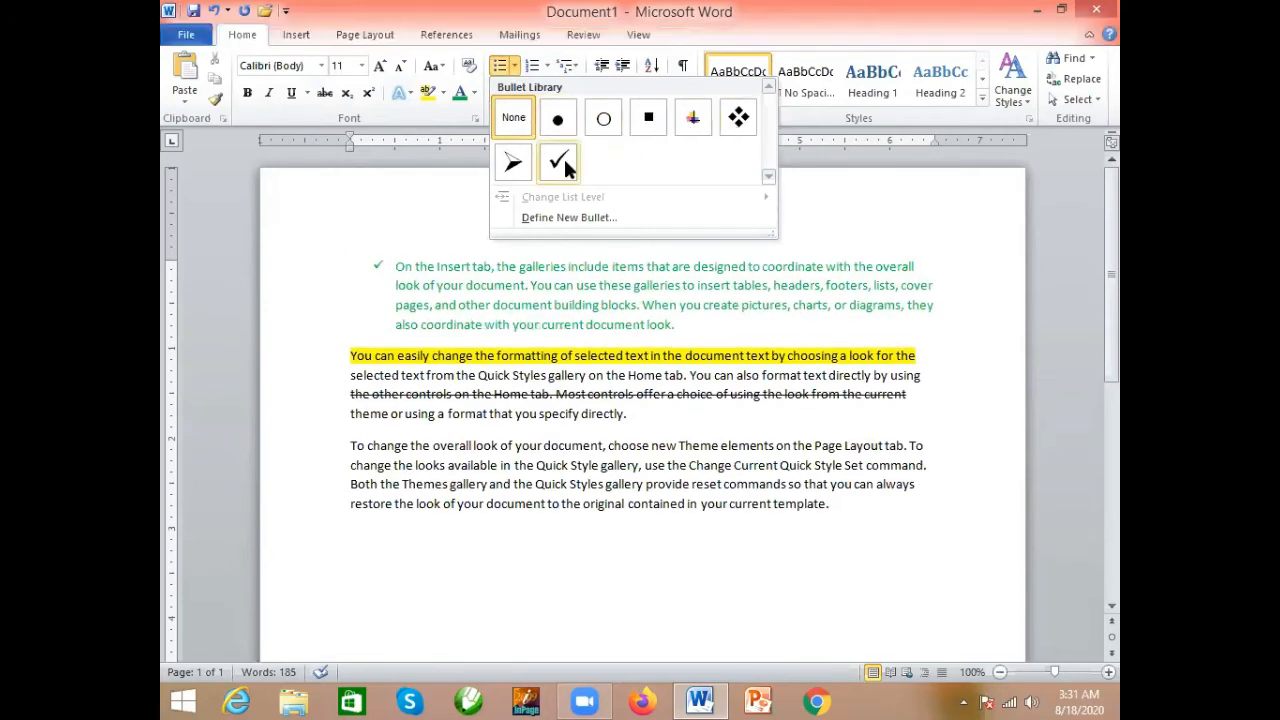
pyautogui.click(354, 265)
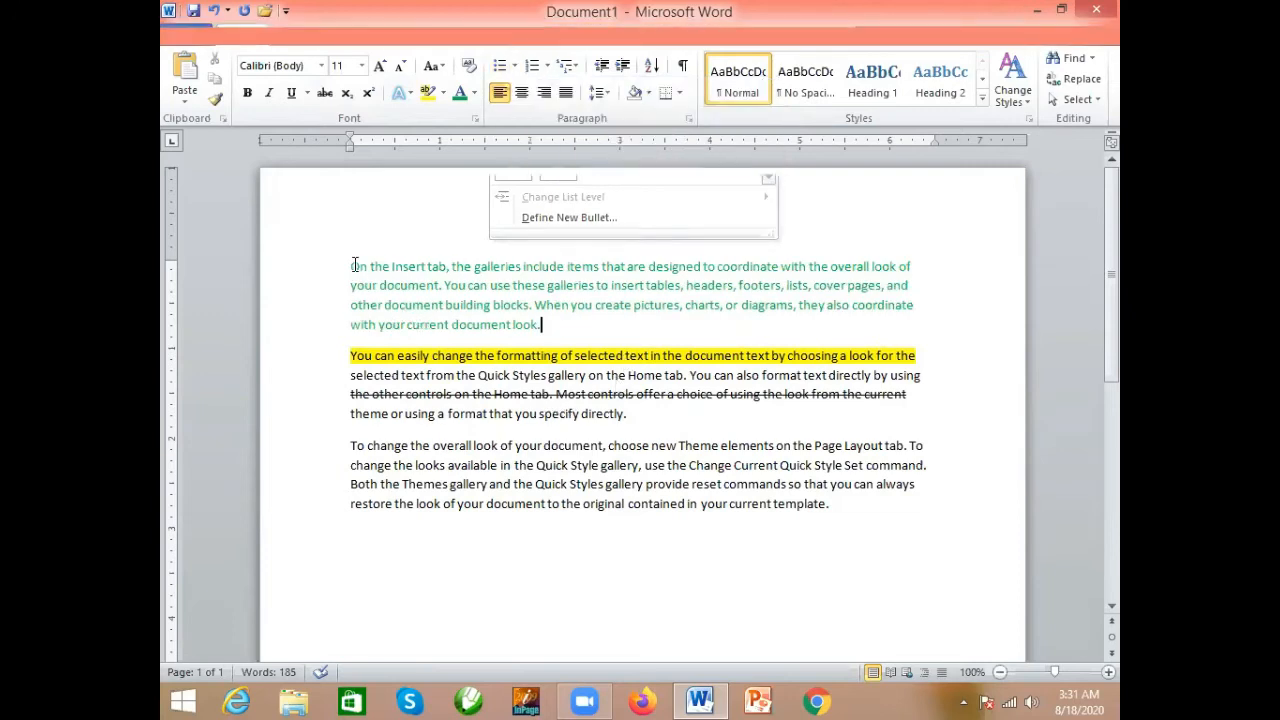
pyautogui.moveTo(354, 265); pyautogui.dragTo(838, 517)
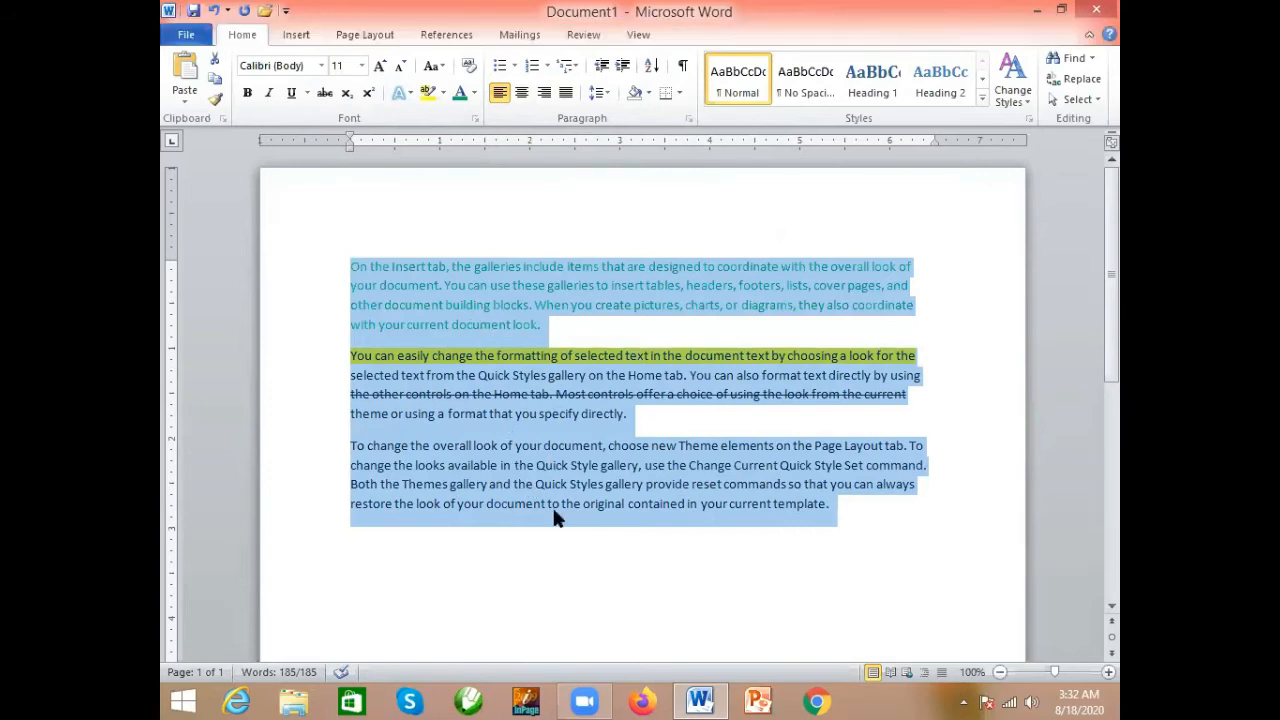
pyautogui.click(499, 66)
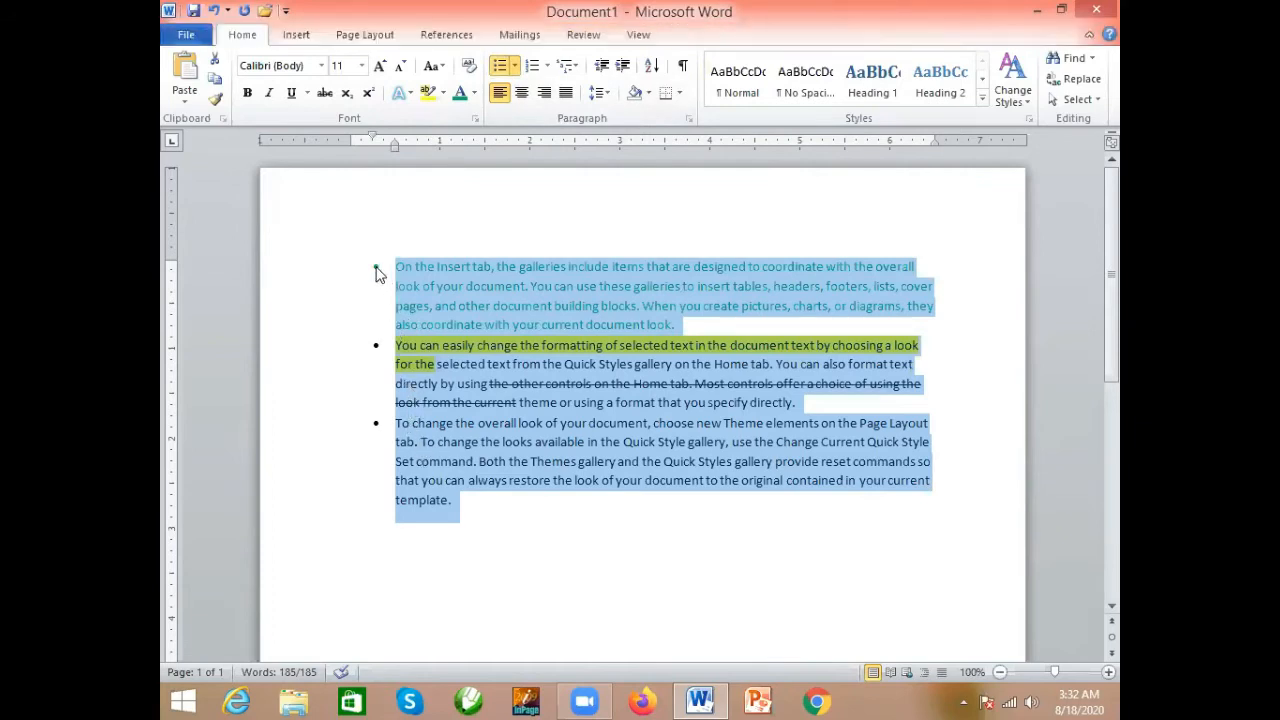
pyautogui.click(514, 66)
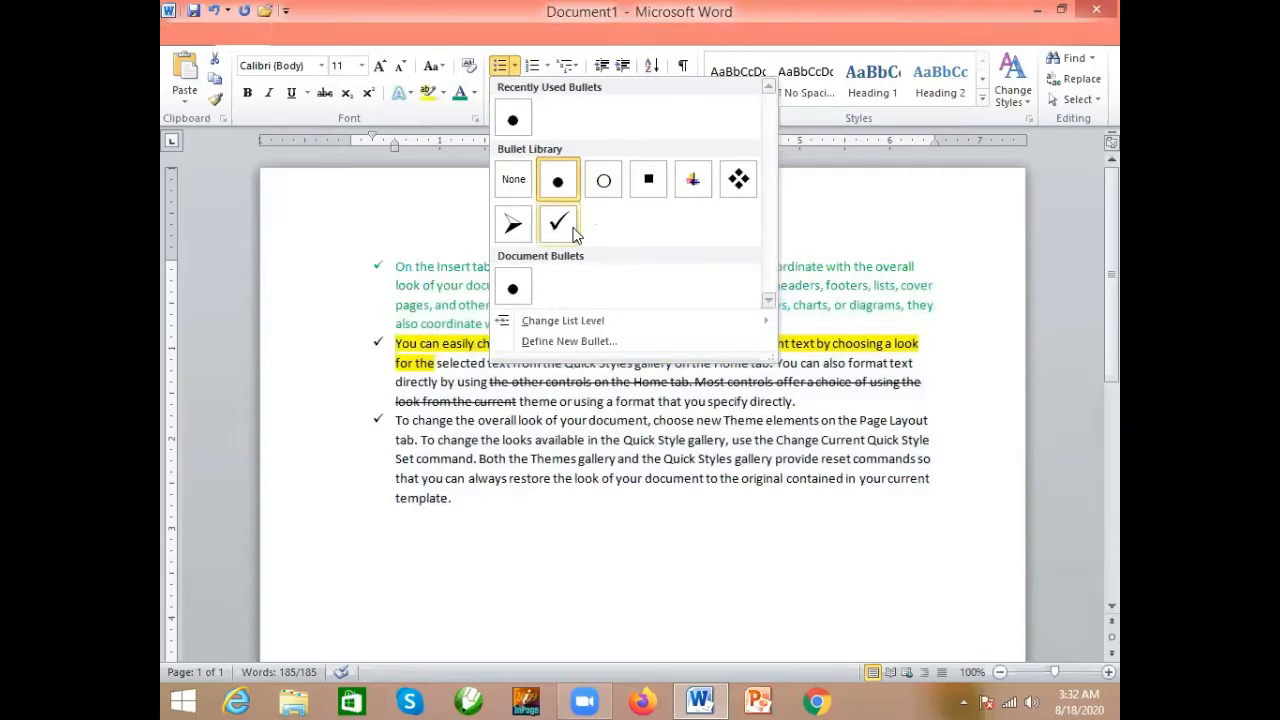
pyautogui.click(736, 182)
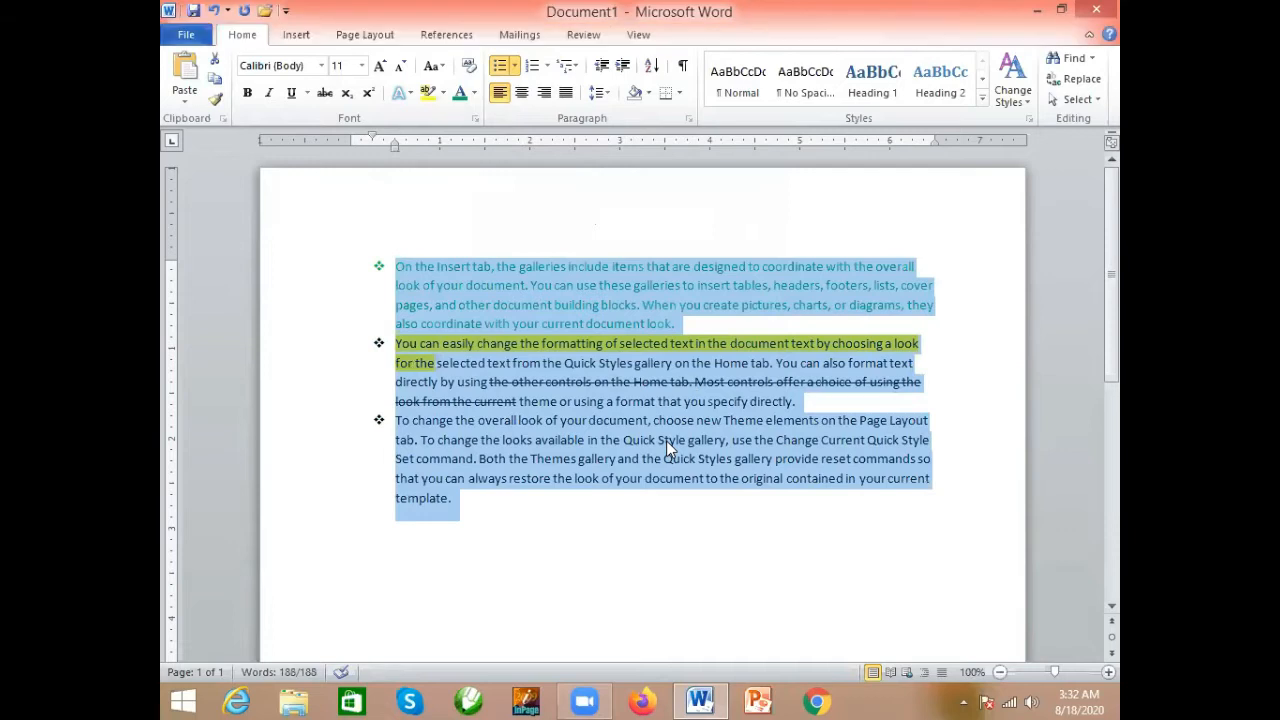
pyautogui.click(514, 66)
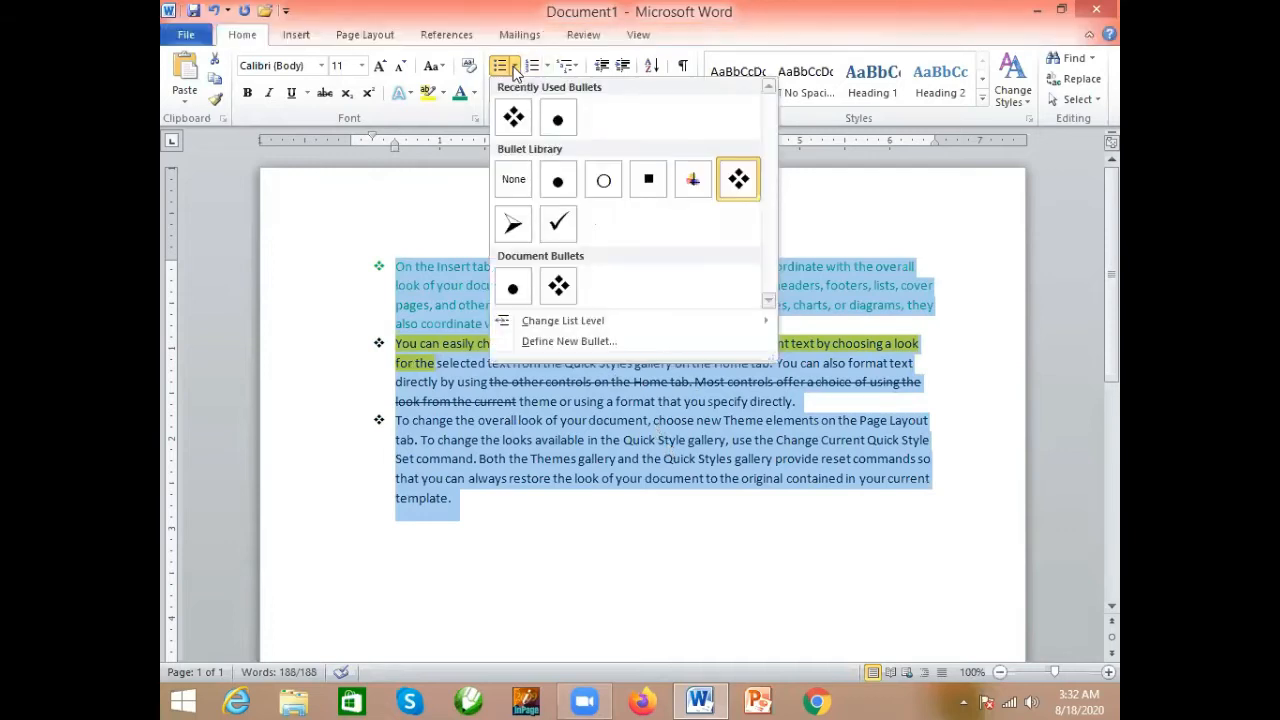
pyautogui.click(513, 179)
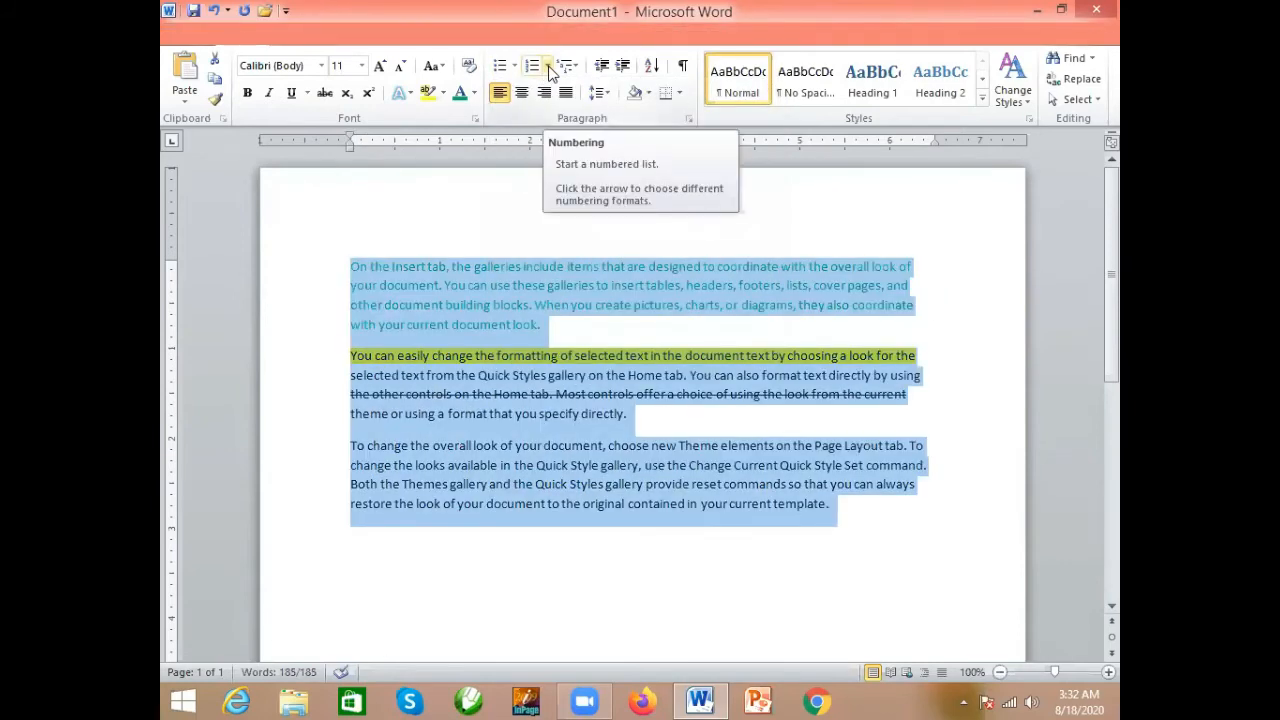
# - Try the A. B. C. numbering format on all three paragraphs and remove it again
pyautogui.click(548, 66)
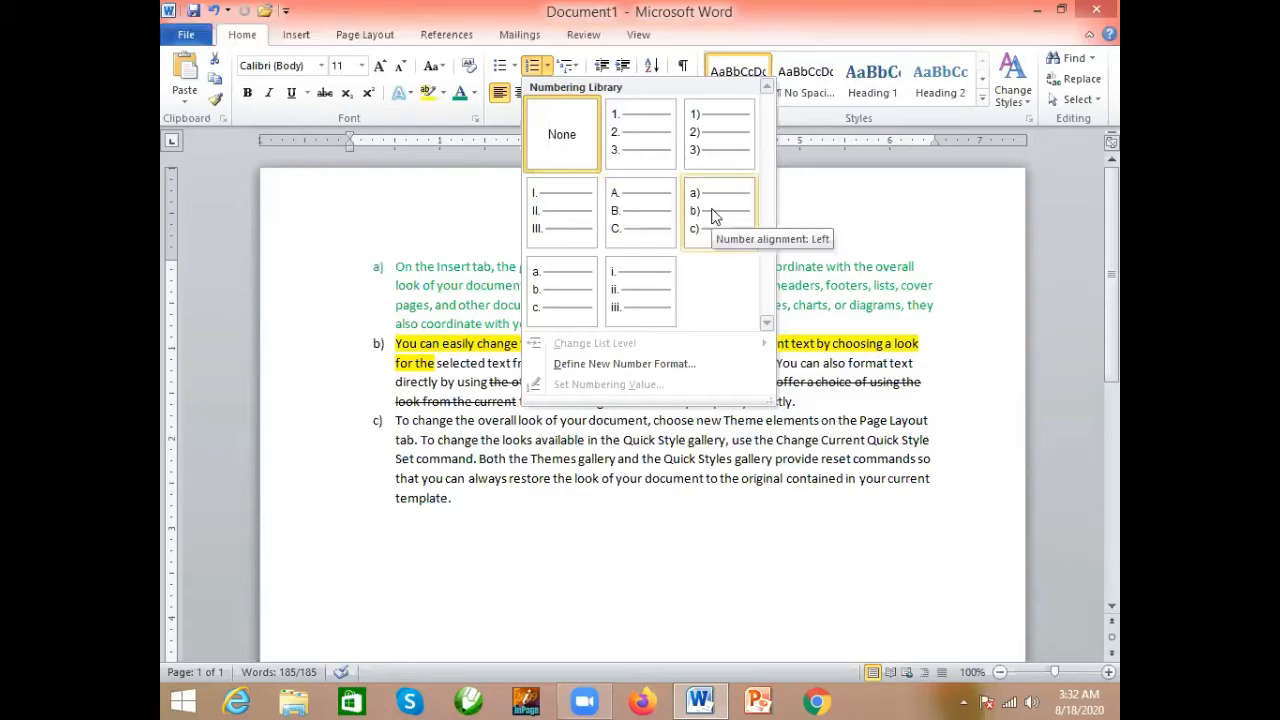
pyautogui.click(631, 200)
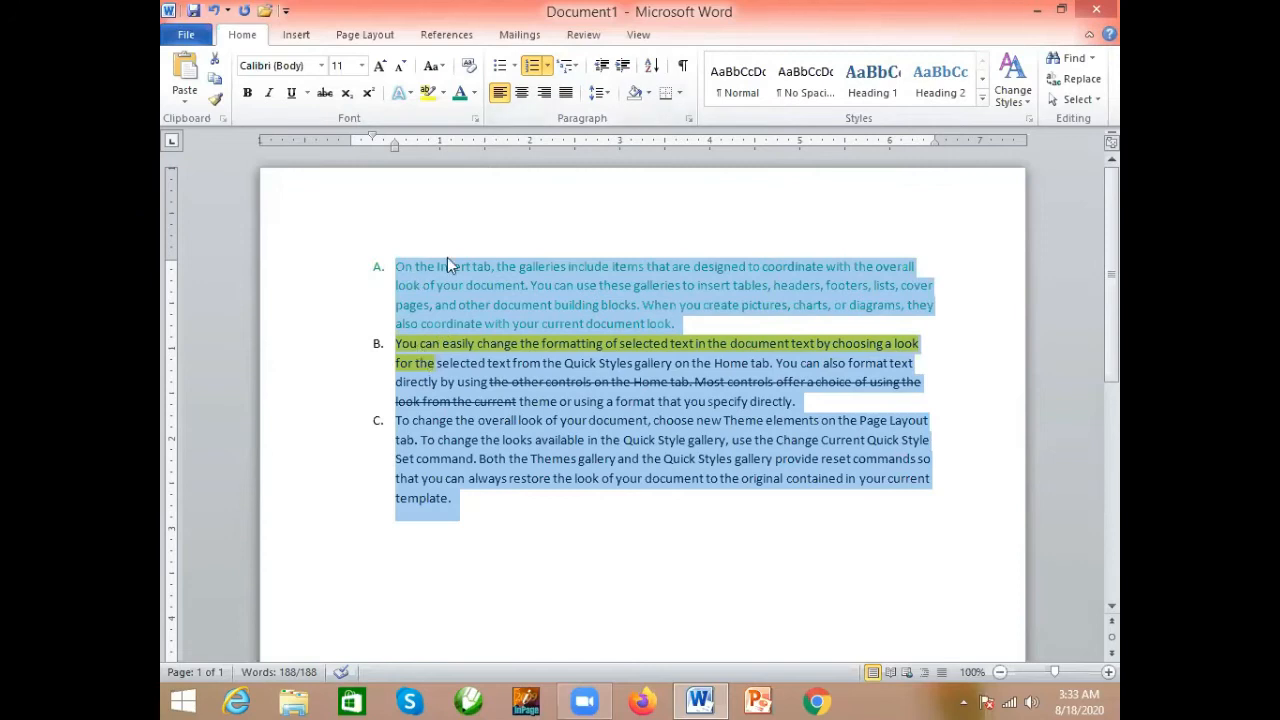
pyautogui.click(548, 66)
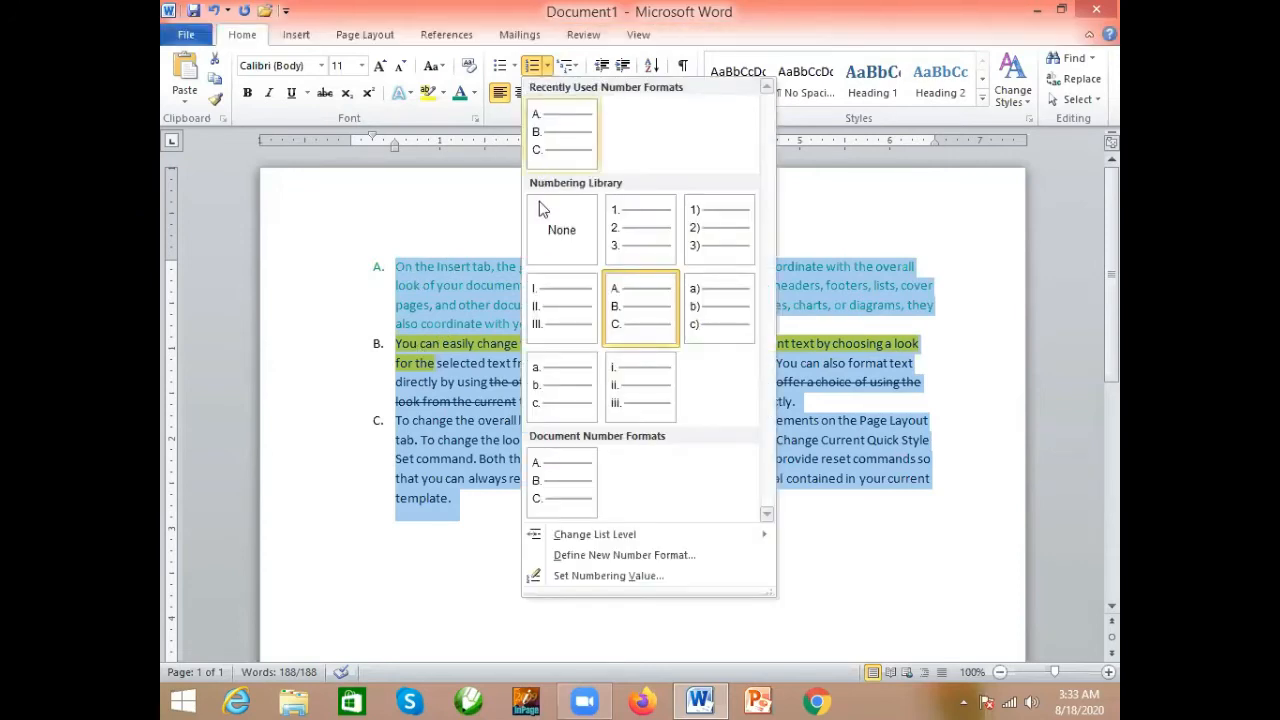
pyautogui.click(559, 249)
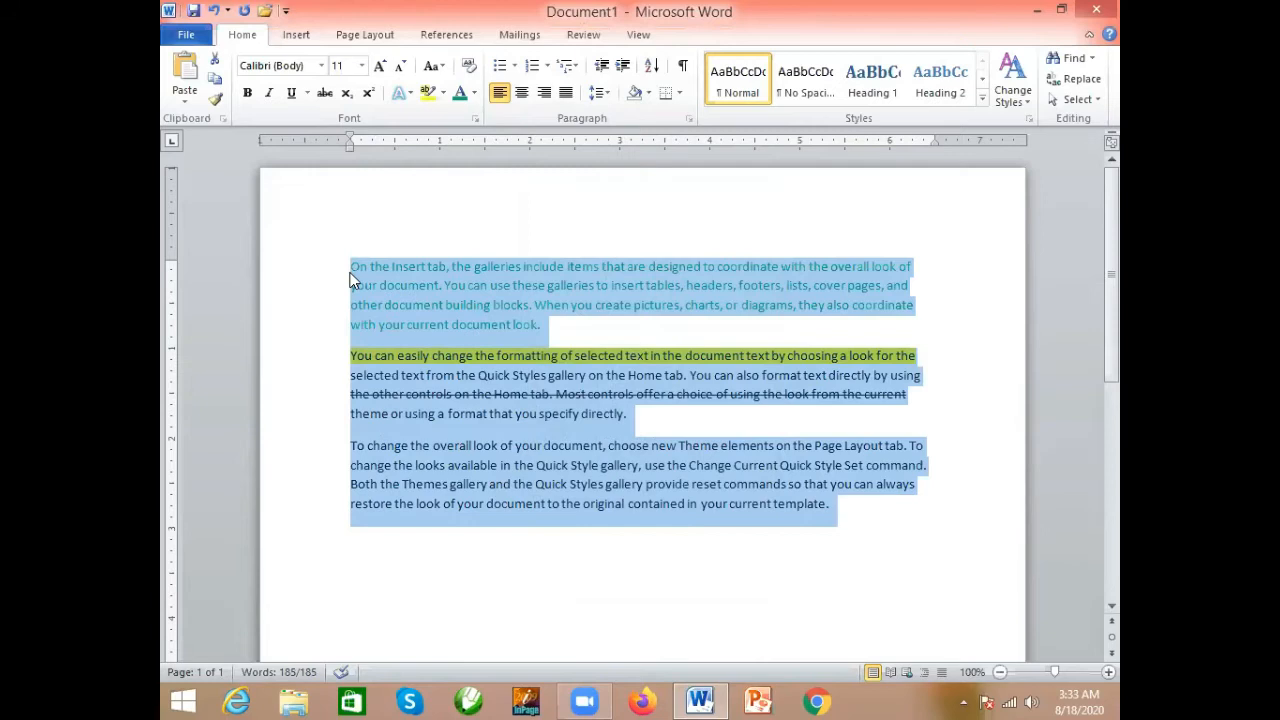
# - Center all three paragraphs, then change their alignment to right
pyautogui.click(520, 93)
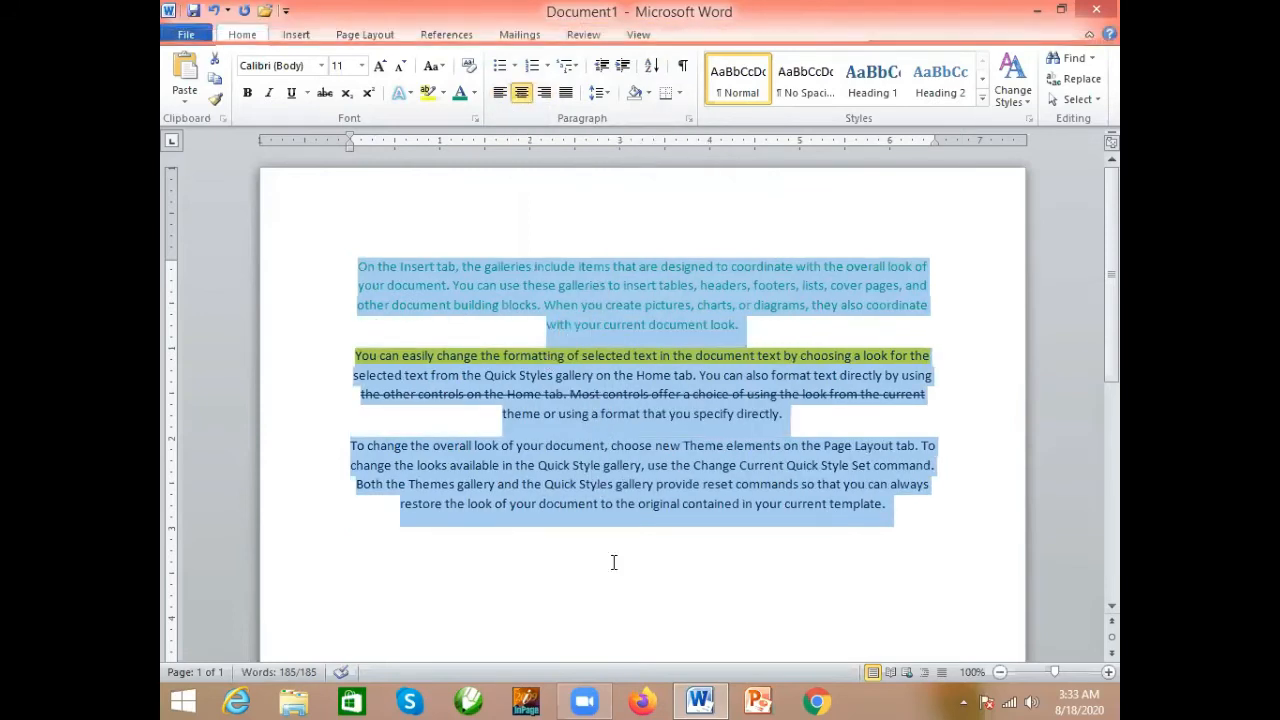
pyautogui.click(545, 92)
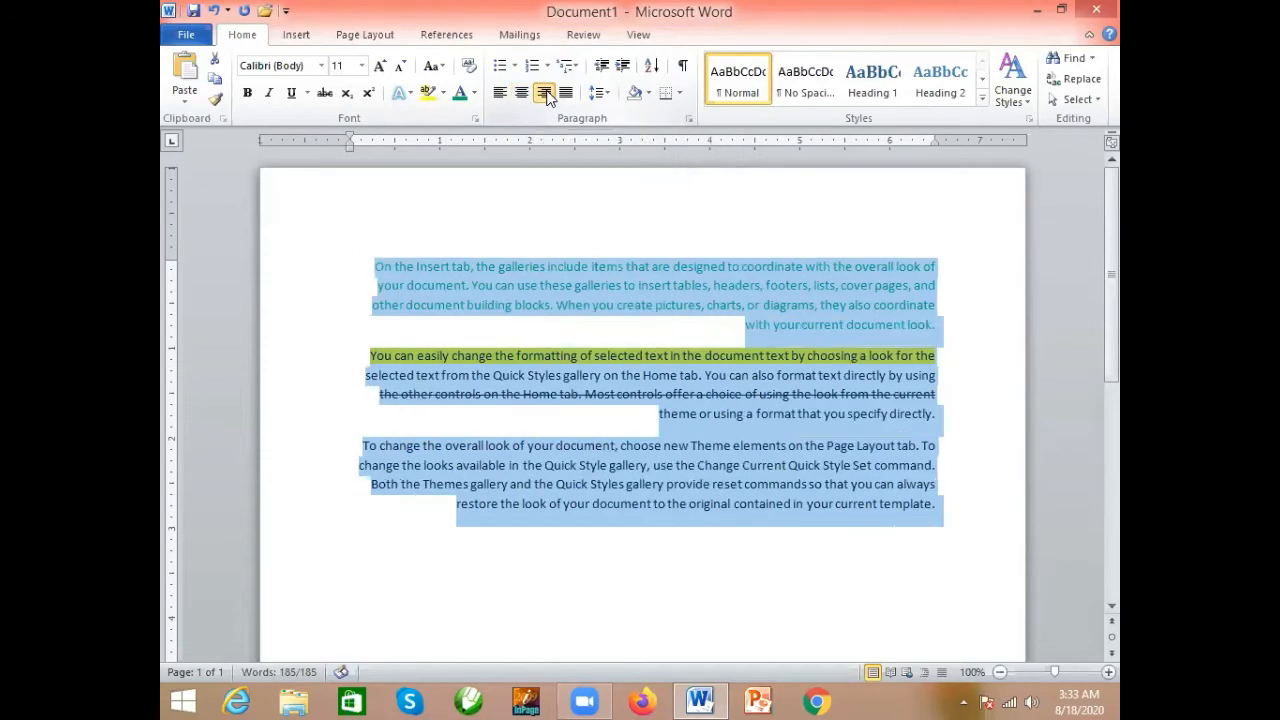
pyautogui.click(832, 393)
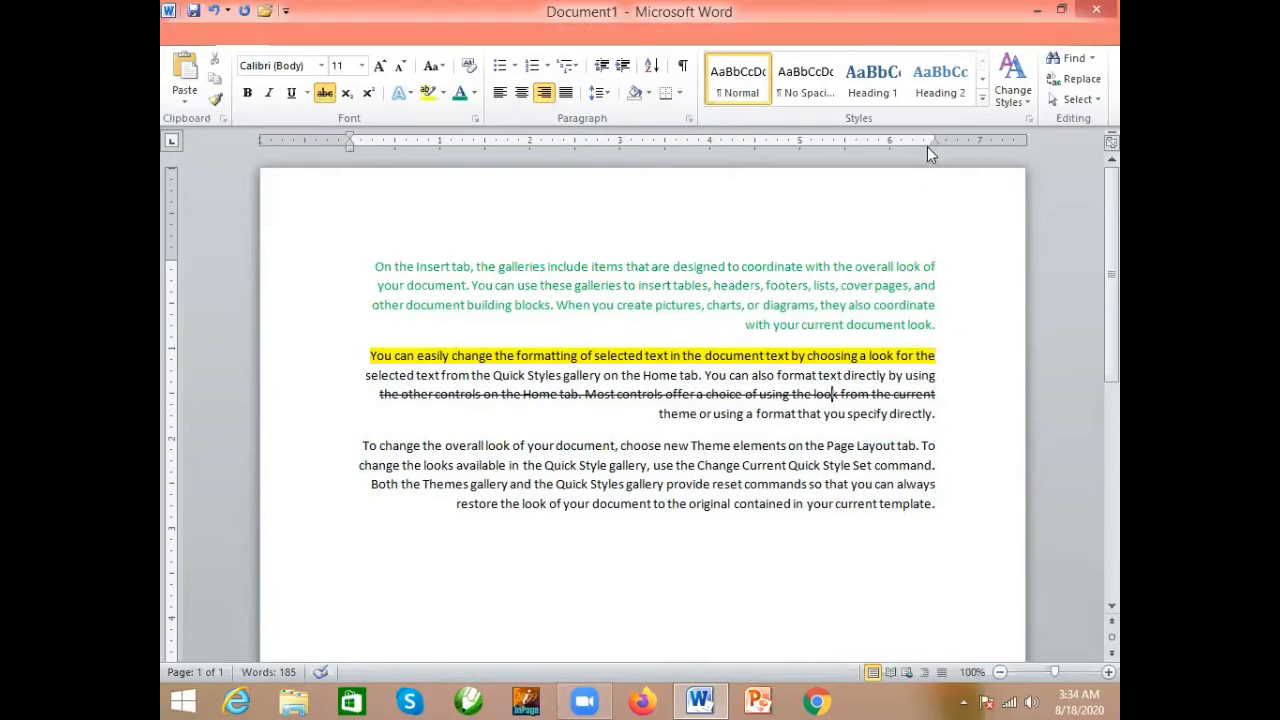
# - Try justified alignment on the second paragraph, then left-align the whole document
pyautogui.moveTo(935, 143); pyautogui.dragTo(938, 150)
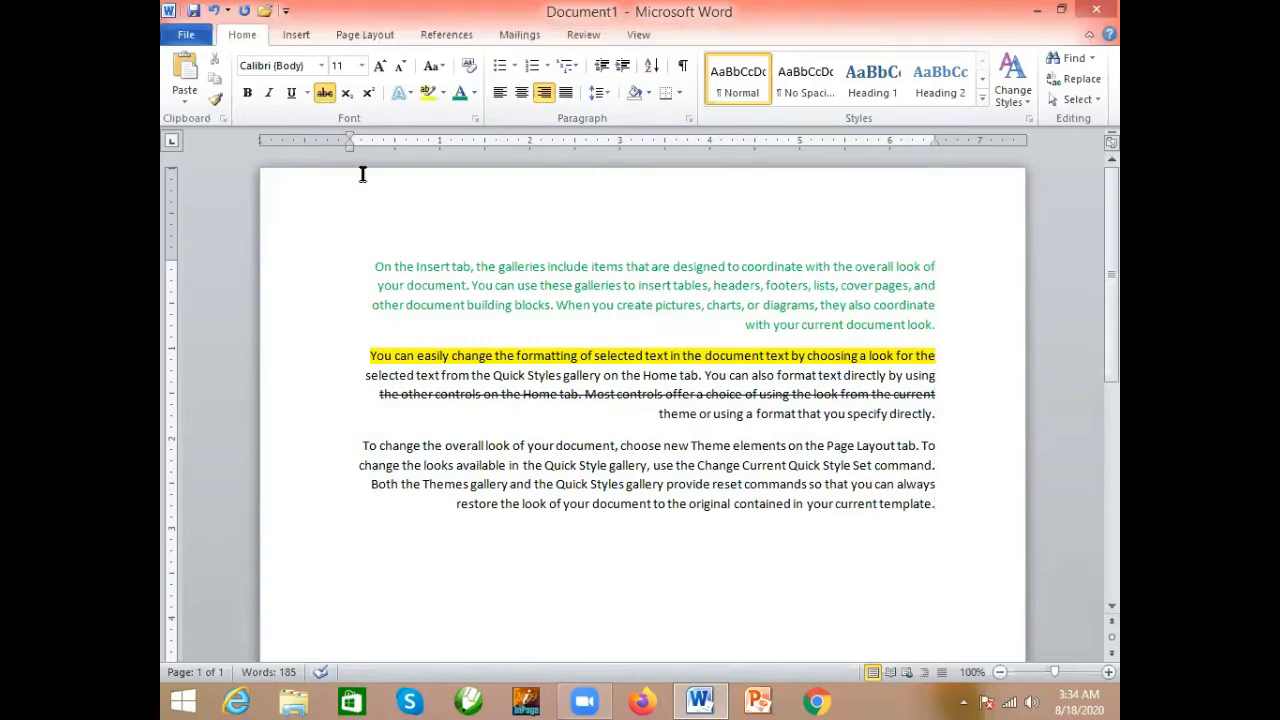
pyautogui.click(566, 93)
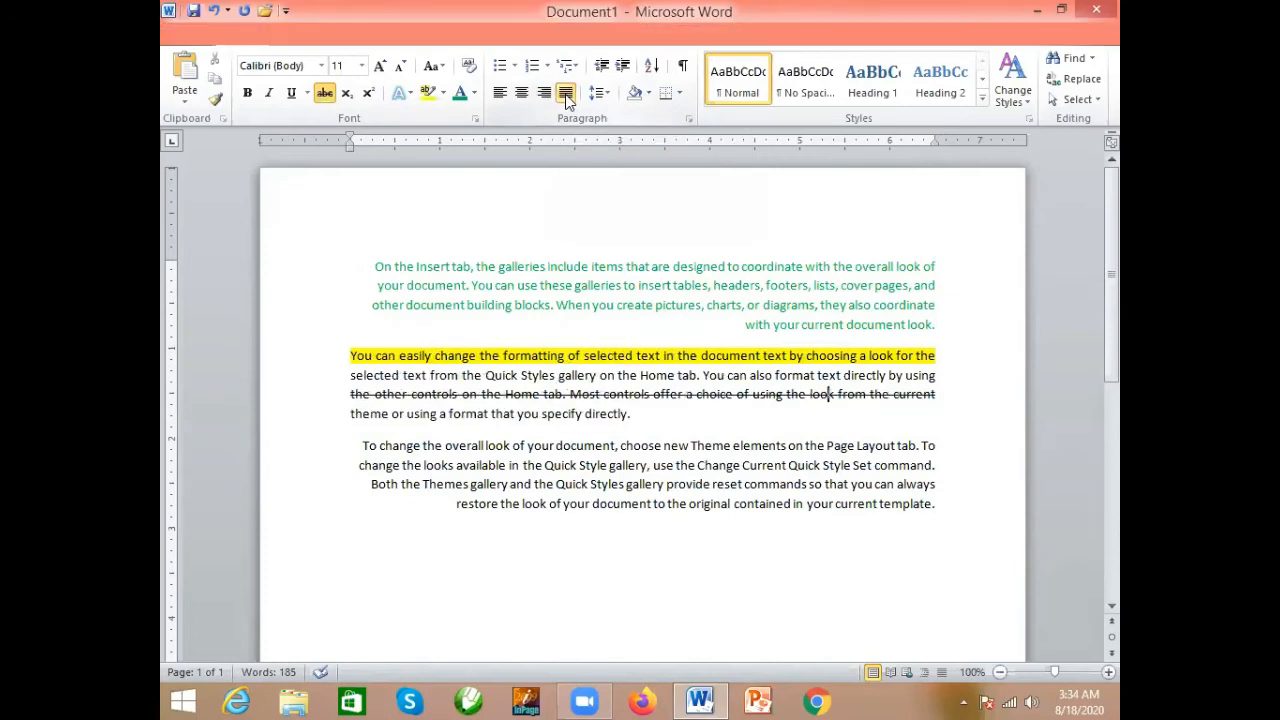
pyautogui.click(500, 93)
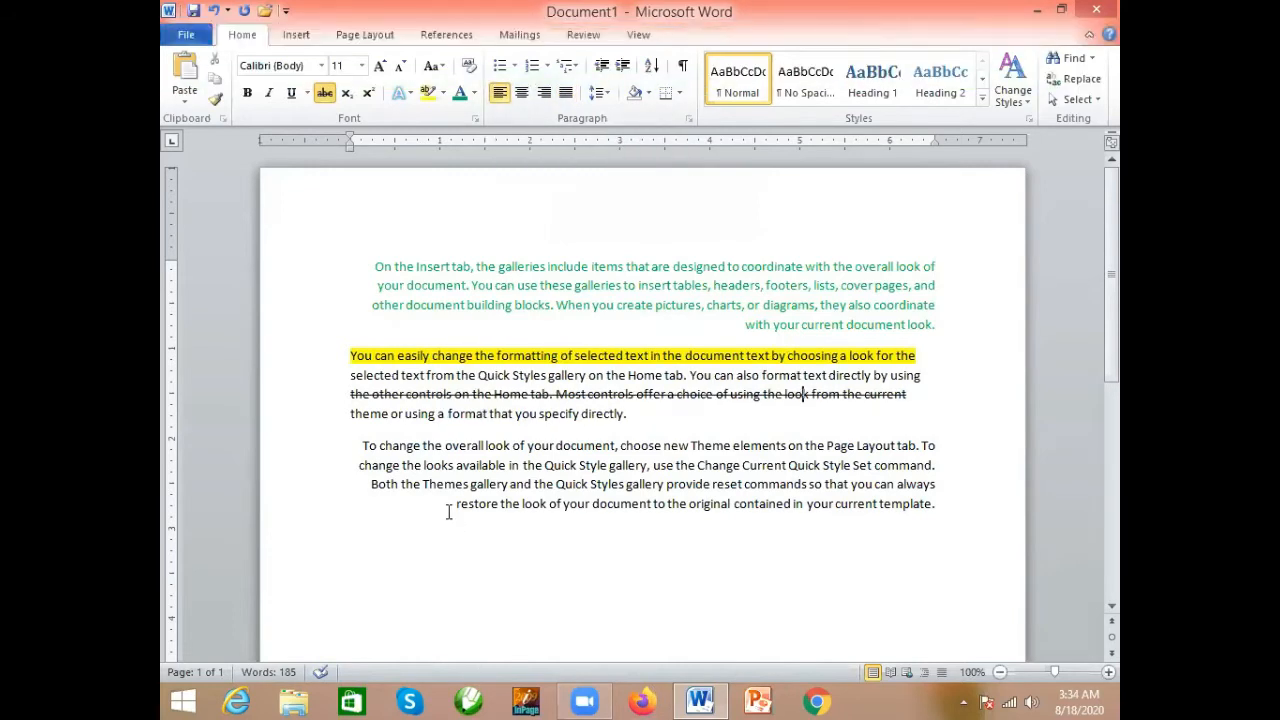
pyautogui.hotkey('ctrl', 'a')
pyautogui.click(500, 92)
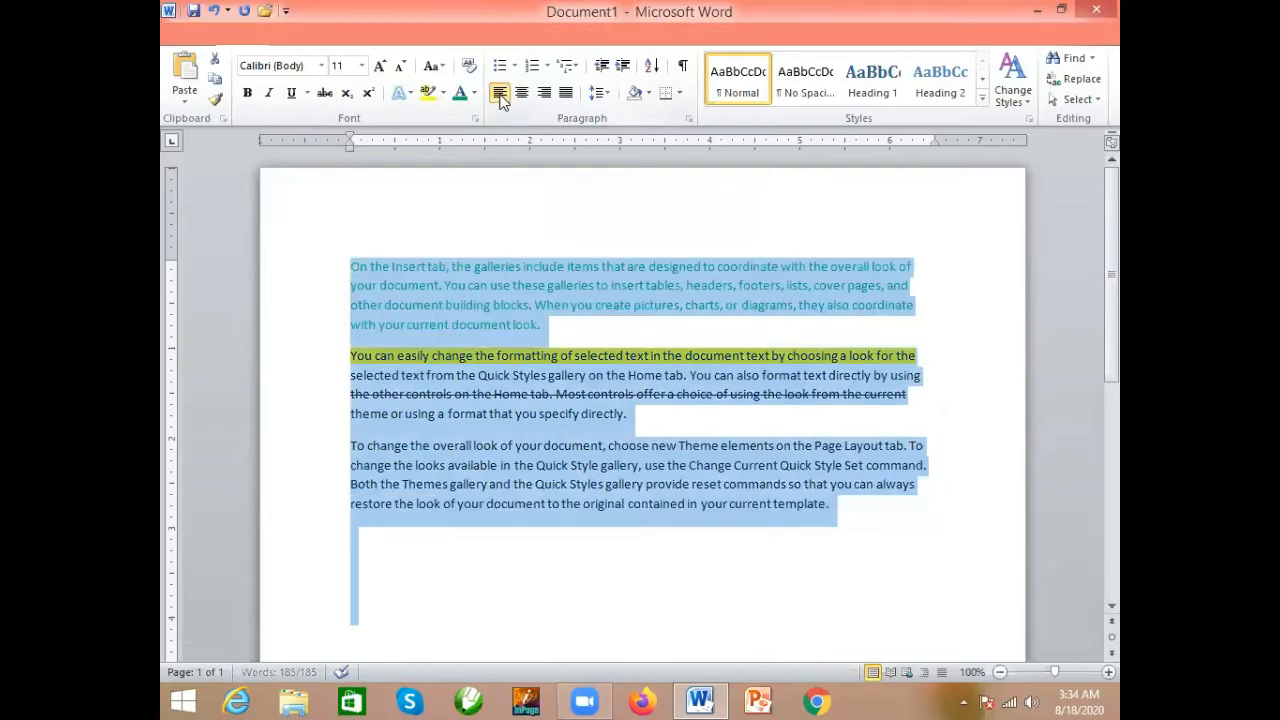
# - Join the three paragraphs into one by removing the paragraph breaks before the second and third paragraphs
pyautogui.click(500, 374)
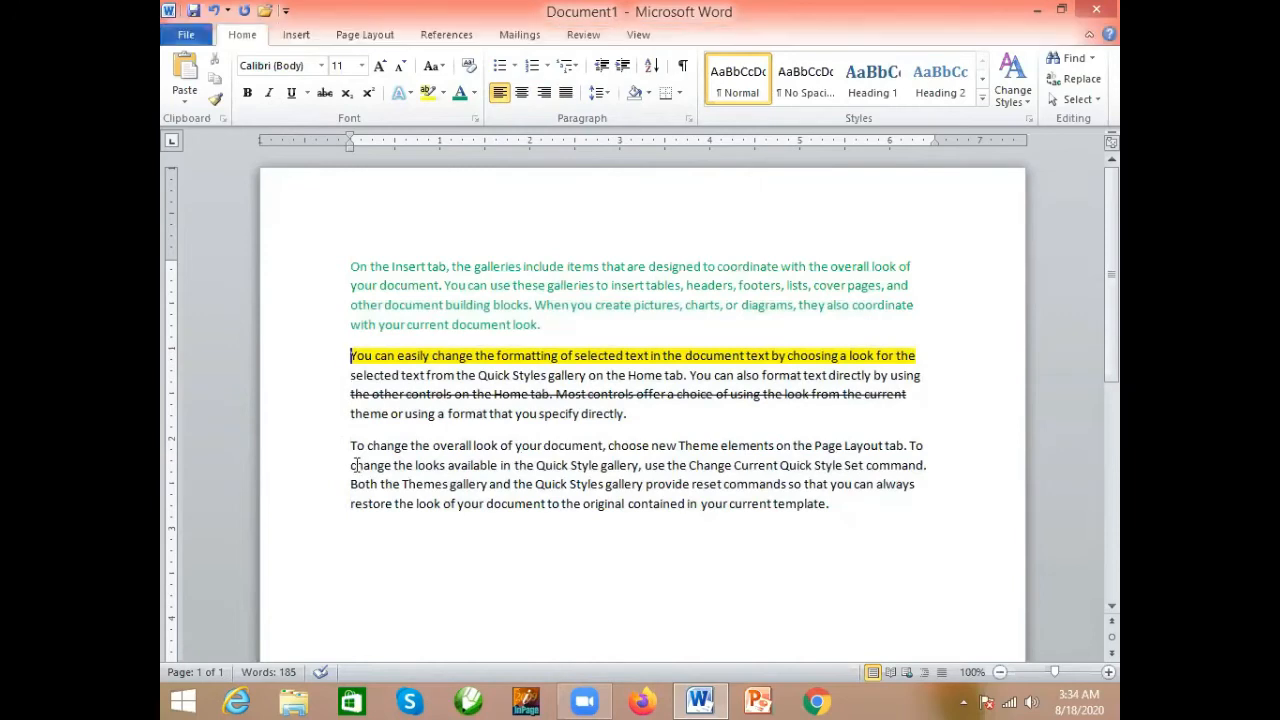
pyautogui.press('BackSpace')
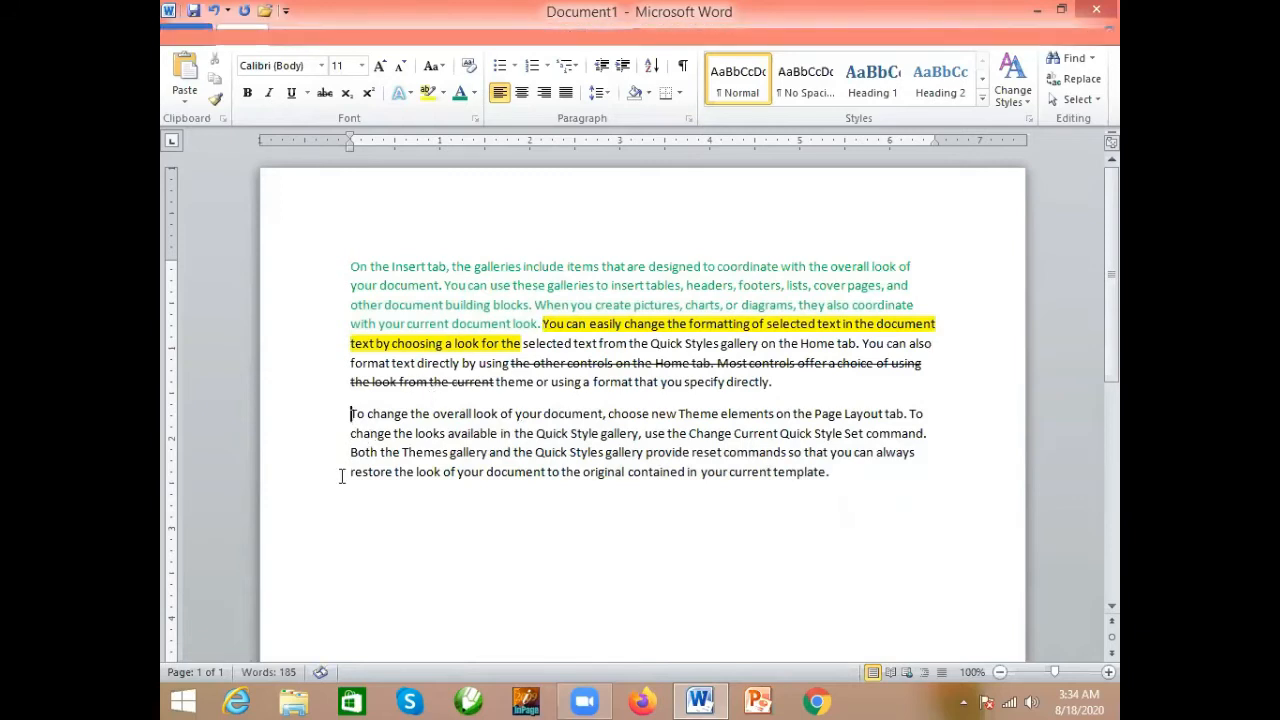
pyautogui.press('BackSpace')
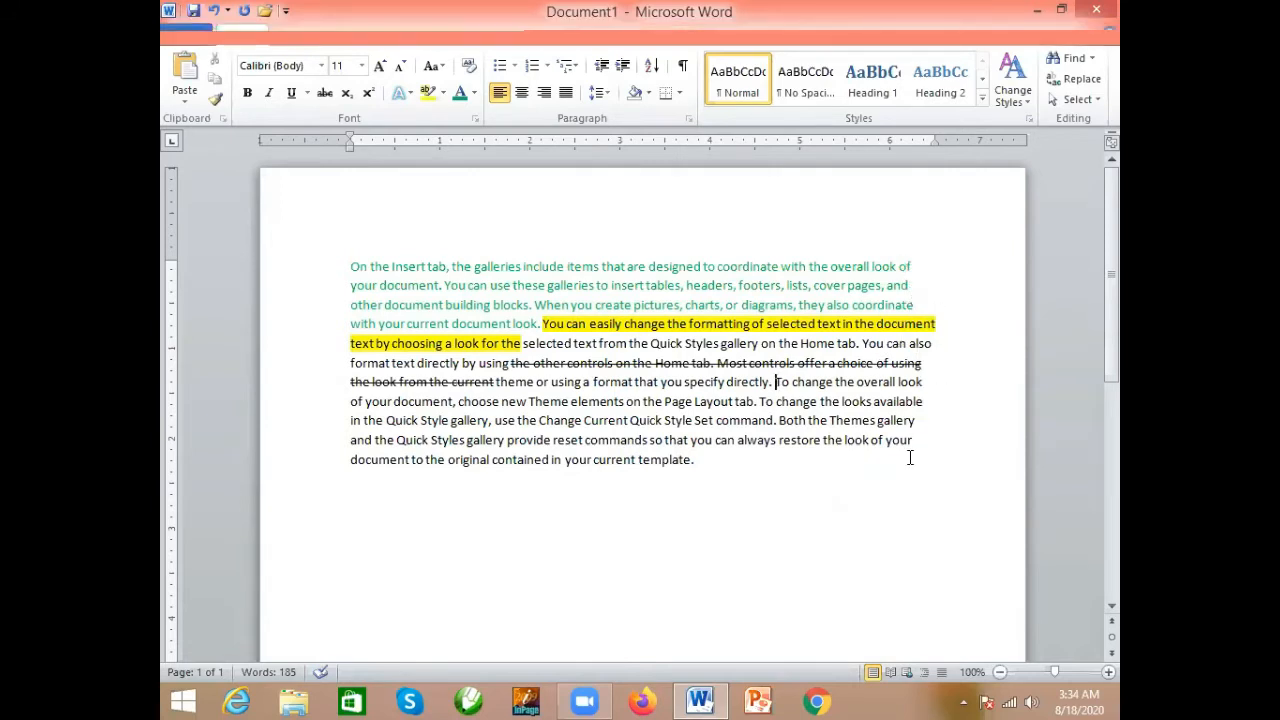
# - Justify the entire merged paragraph
pyautogui.moveTo(707, 463); pyautogui.dragTo(351, 267)
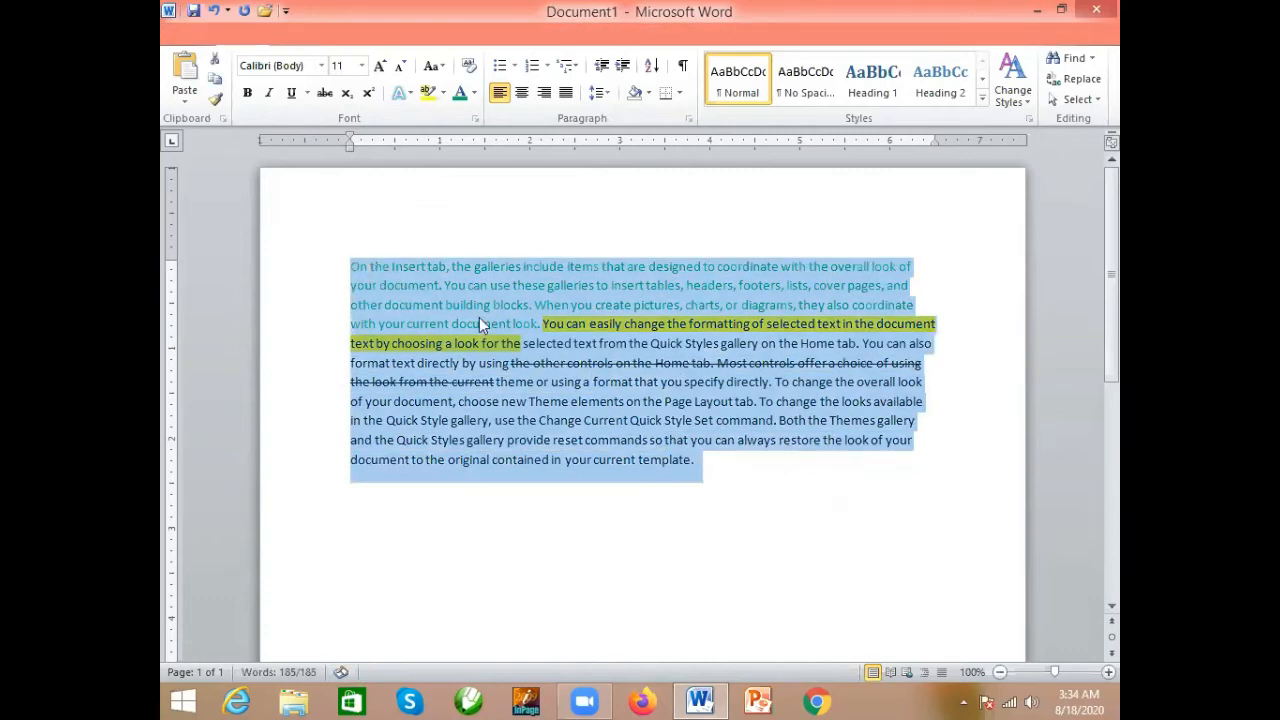
pyautogui.click(566, 93)
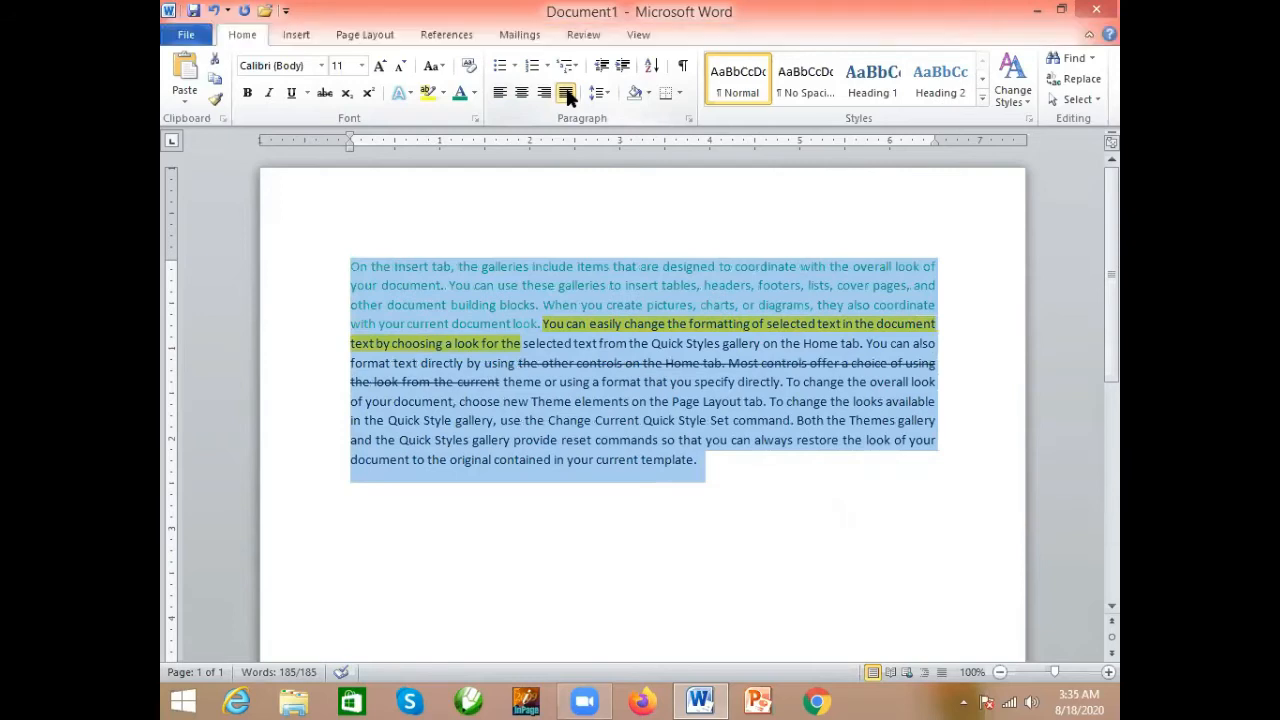
pyautogui.click(885, 381)
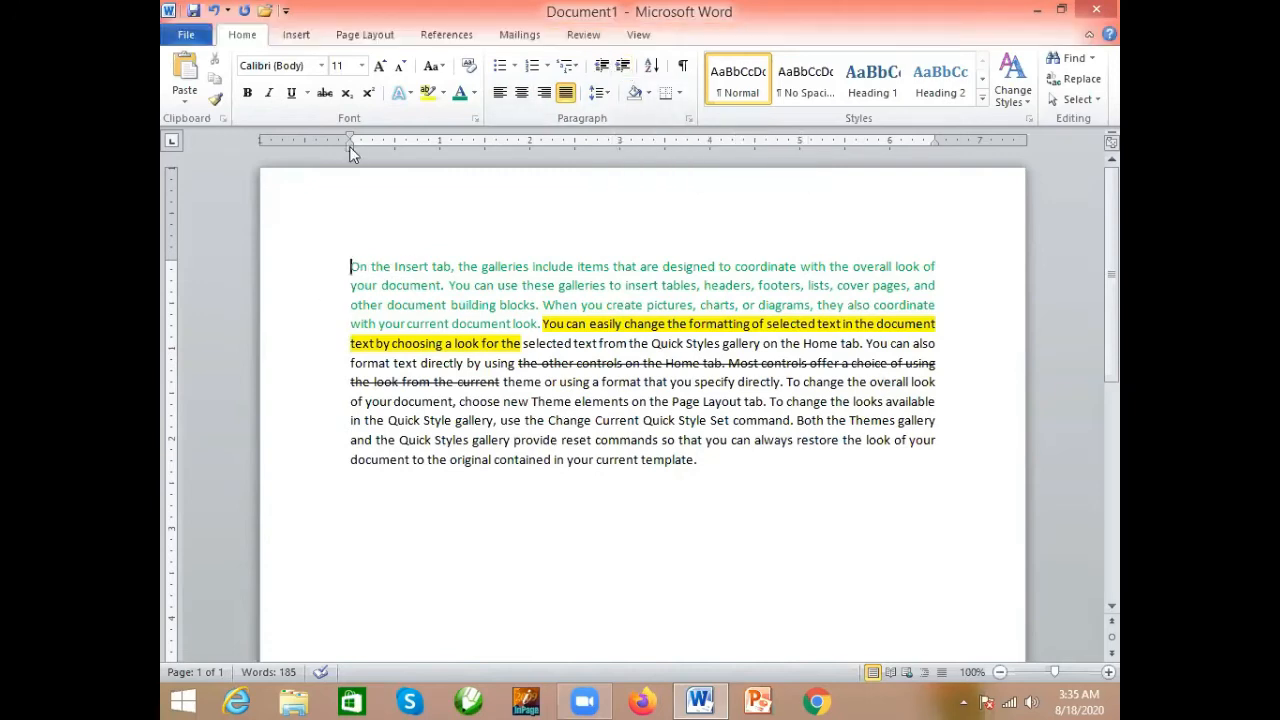
pyautogui.moveTo(347, 146); pyautogui.dragTo(348, 150)
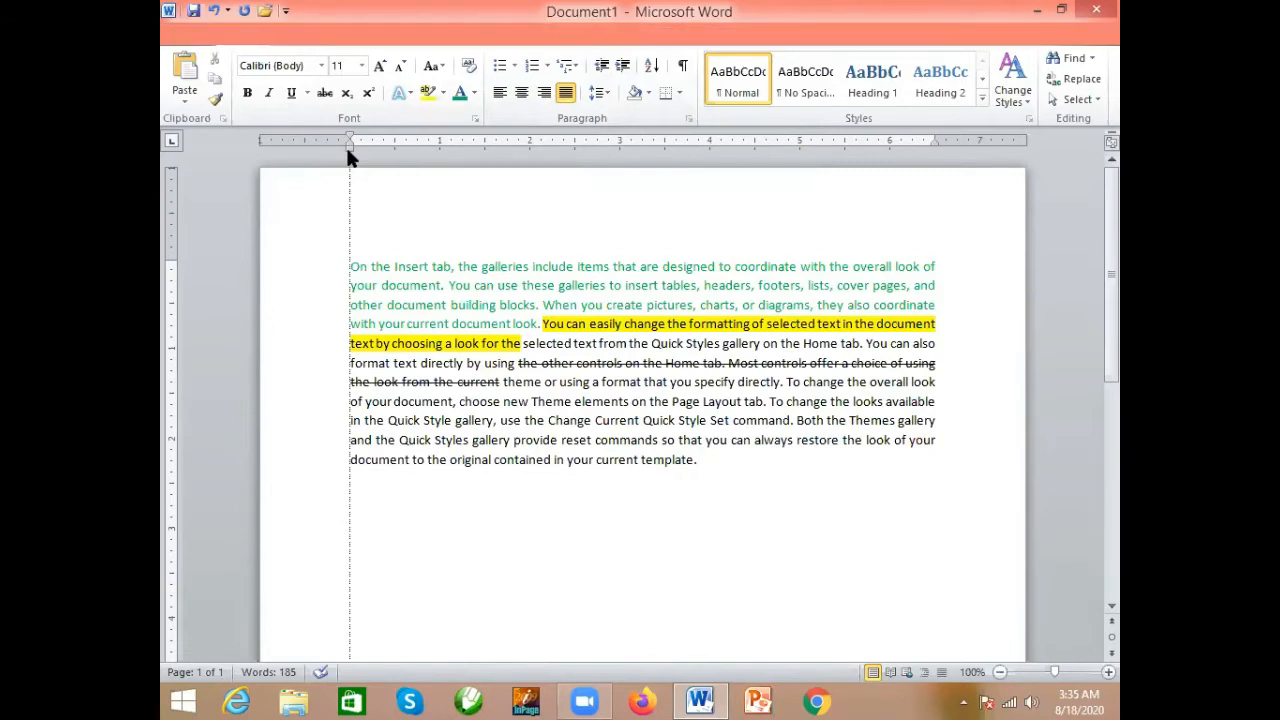
pyautogui.moveTo(350, 157); pyautogui.dragTo(350, 157)
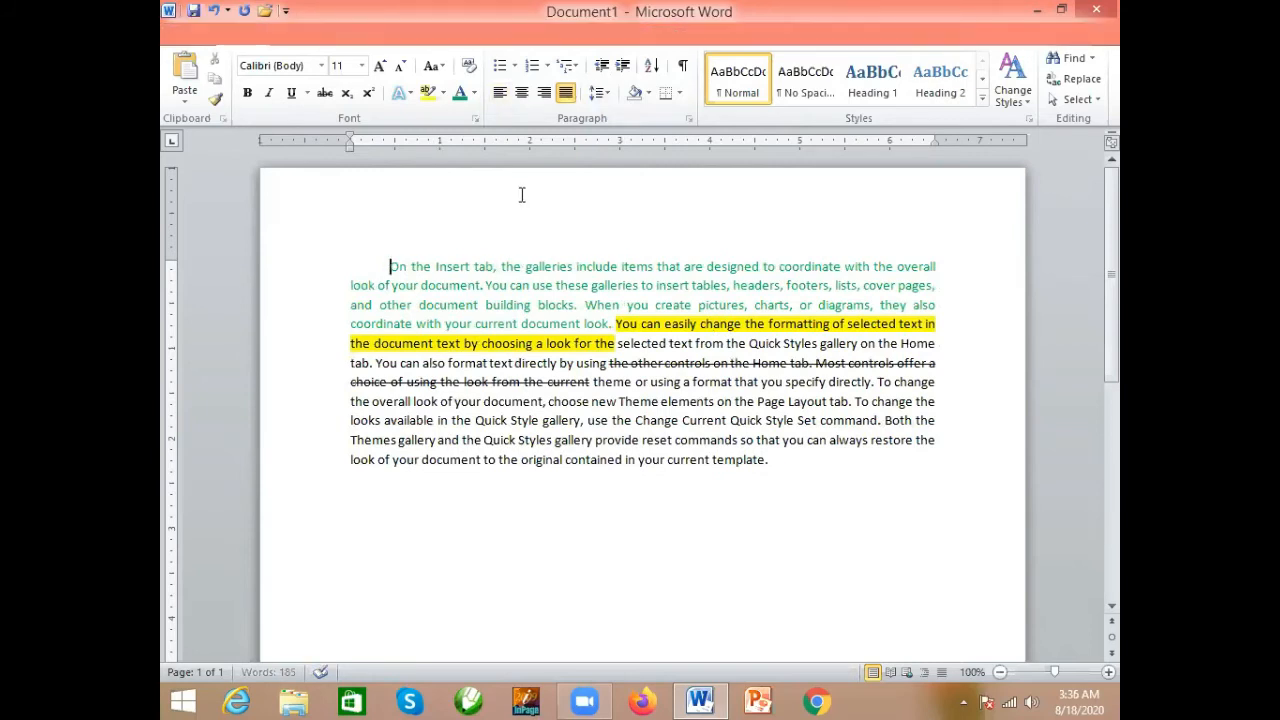
# - Increase the merged paragraph's left indent by three levels, then decrease it by three levels
pyautogui.click(622, 67)
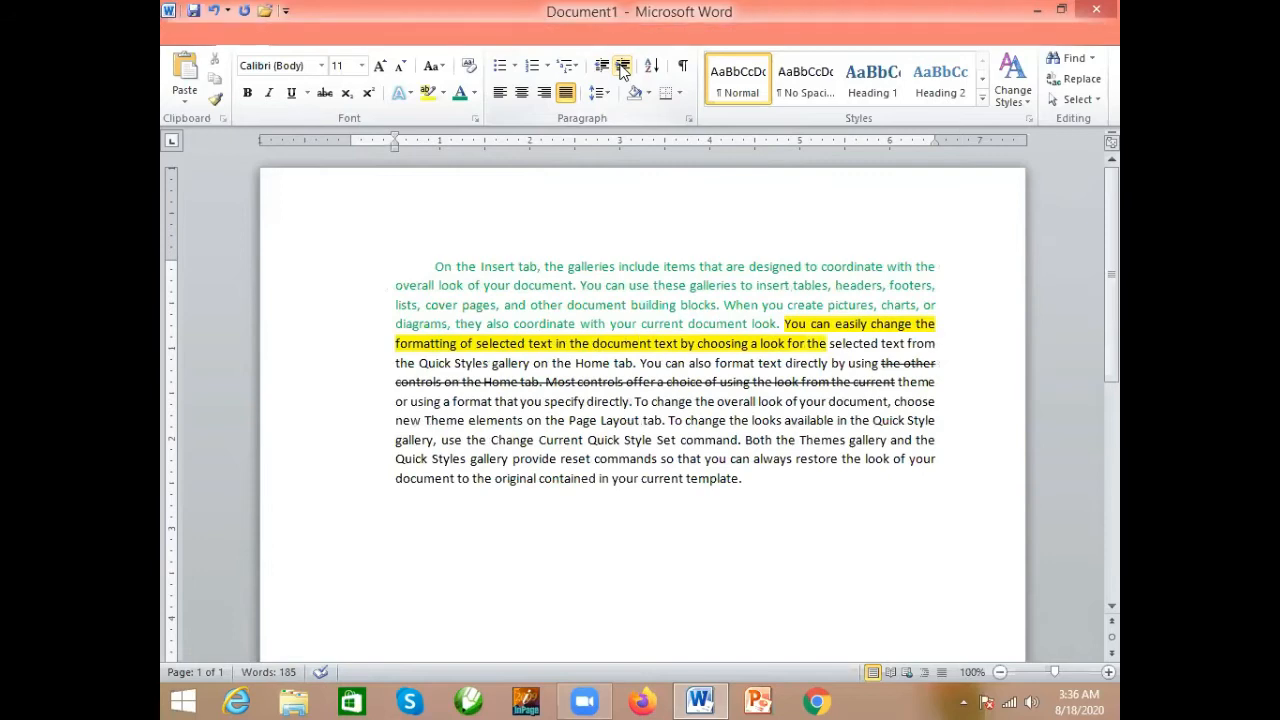
pyautogui.click(622, 67)
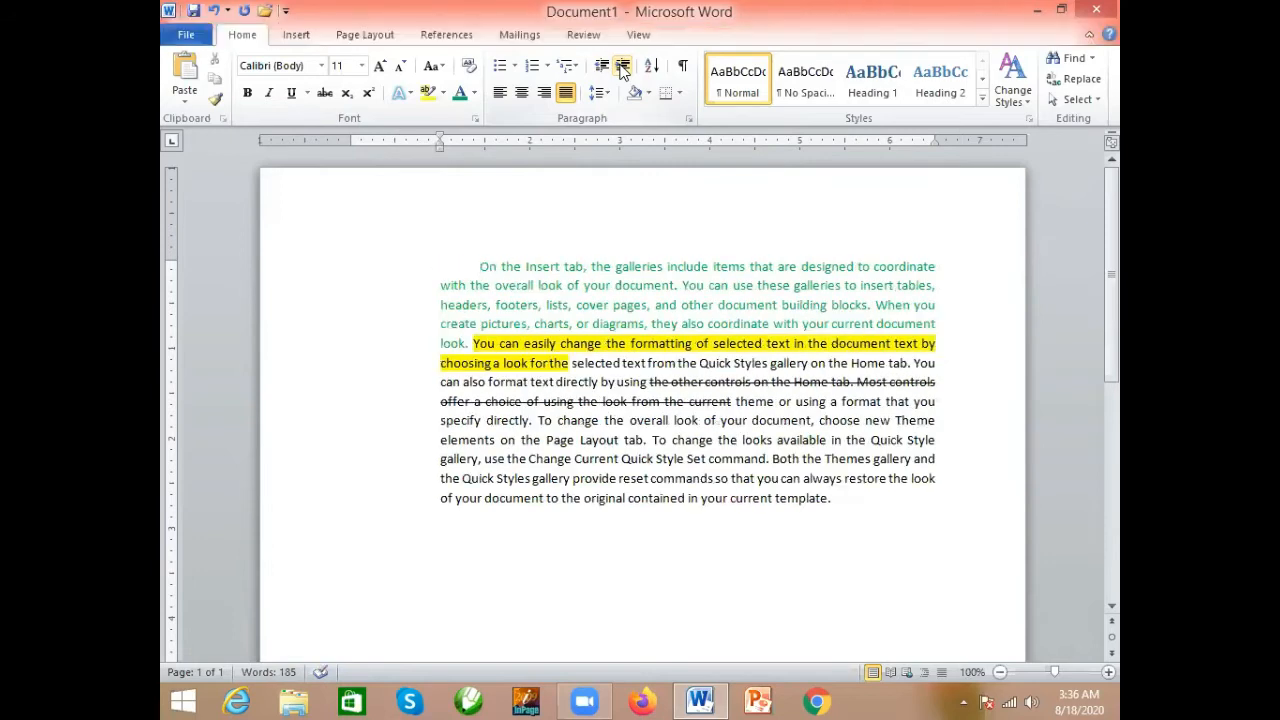
pyautogui.click(622, 67)
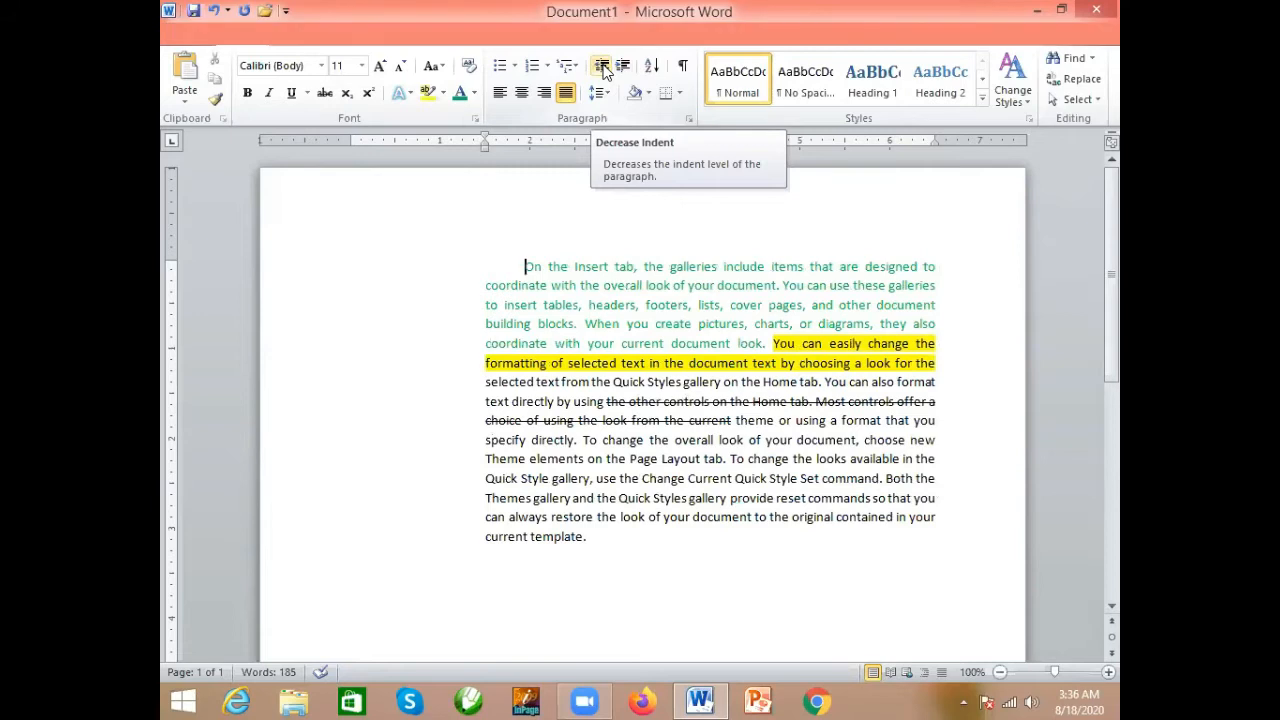
pyautogui.click(602, 67)
pyautogui.click(602, 67)
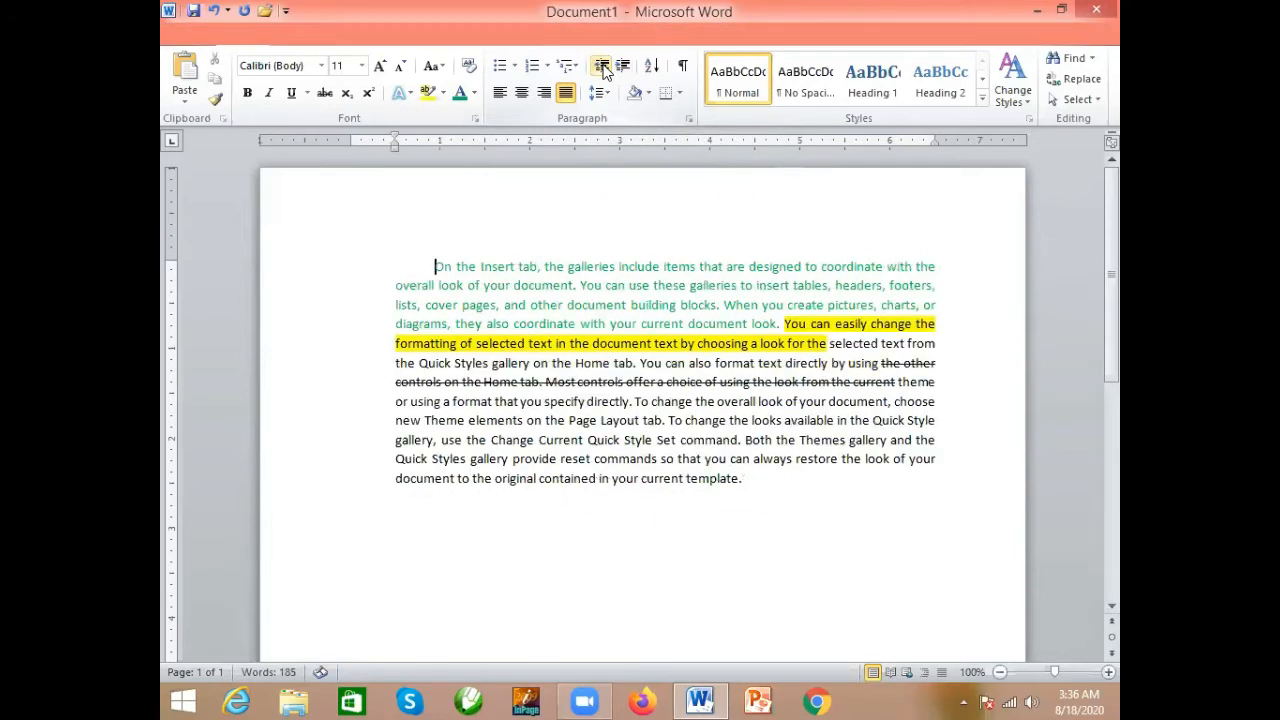
pyautogui.click(602, 67)
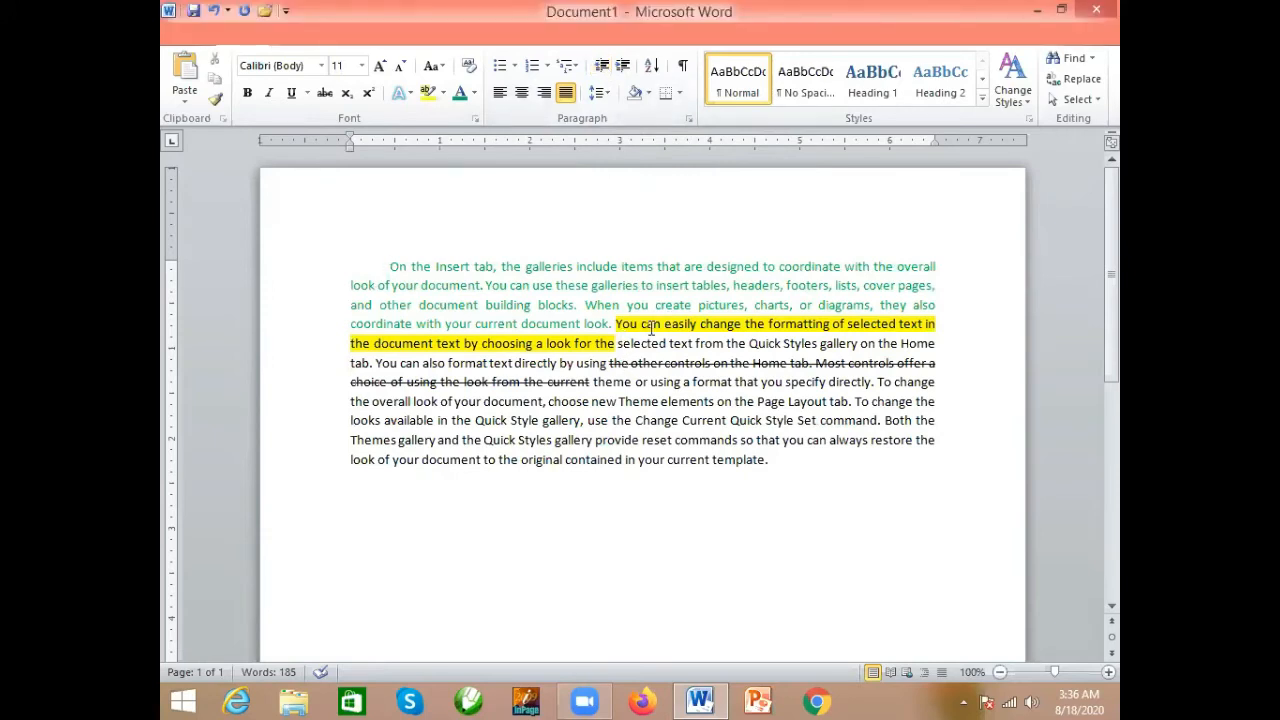
pyautogui.click(628, 60)
# - Try 3.0 line spacing on the whole paragraph, then set the line spacing to 1.15
pyautogui.moveTo(770, 462); pyautogui.dragTo(390, 268)
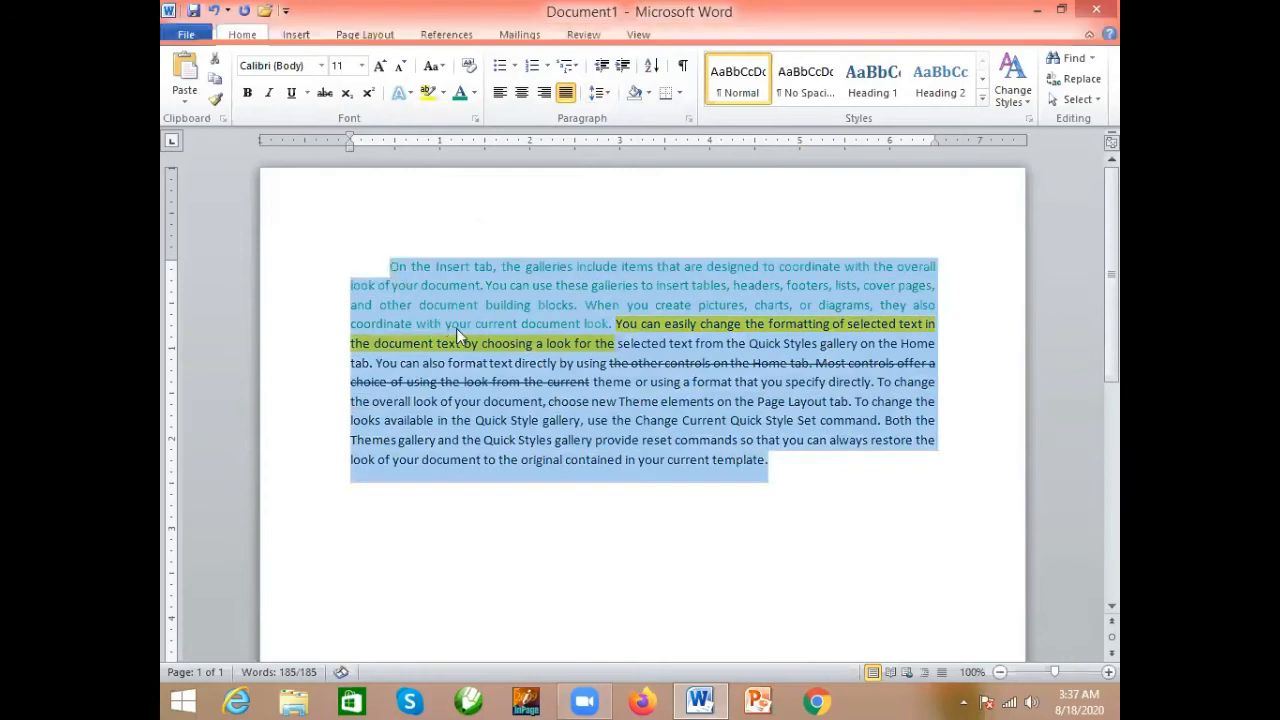
pyautogui.click(605, 88)
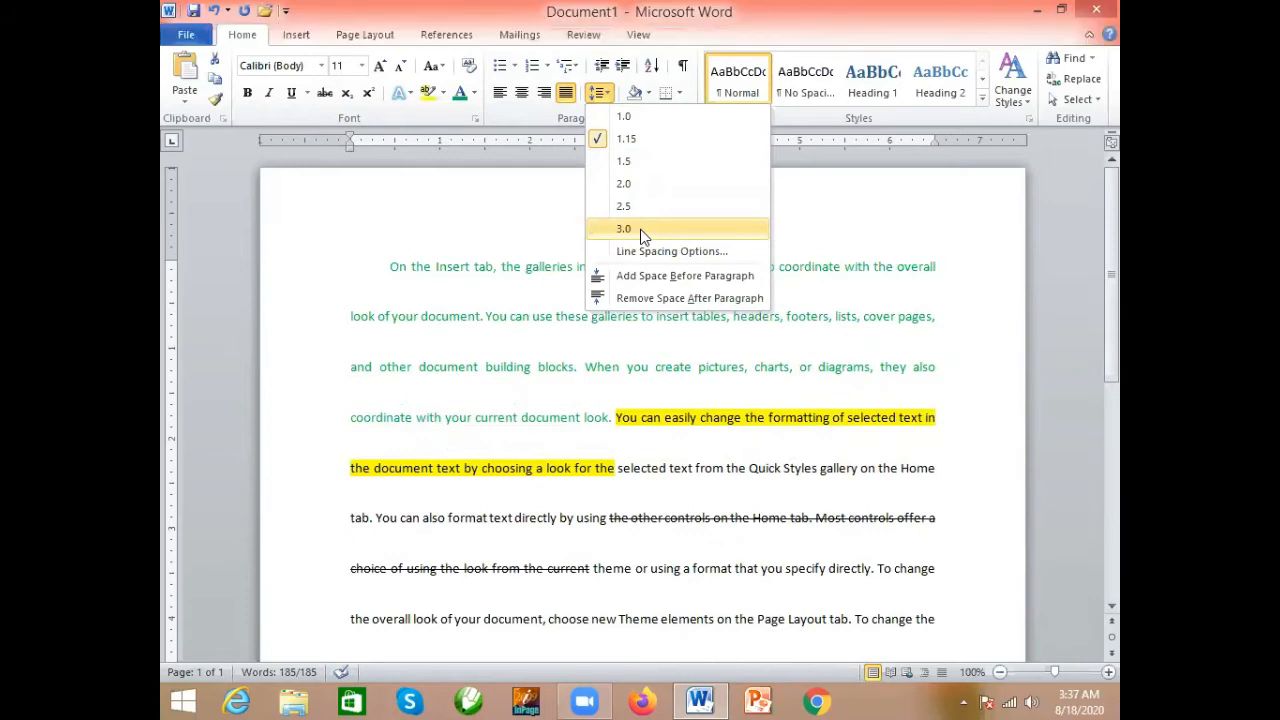
pyautogui.hotkey('ctrl', 'a')
pyautogui.click(640, 229)
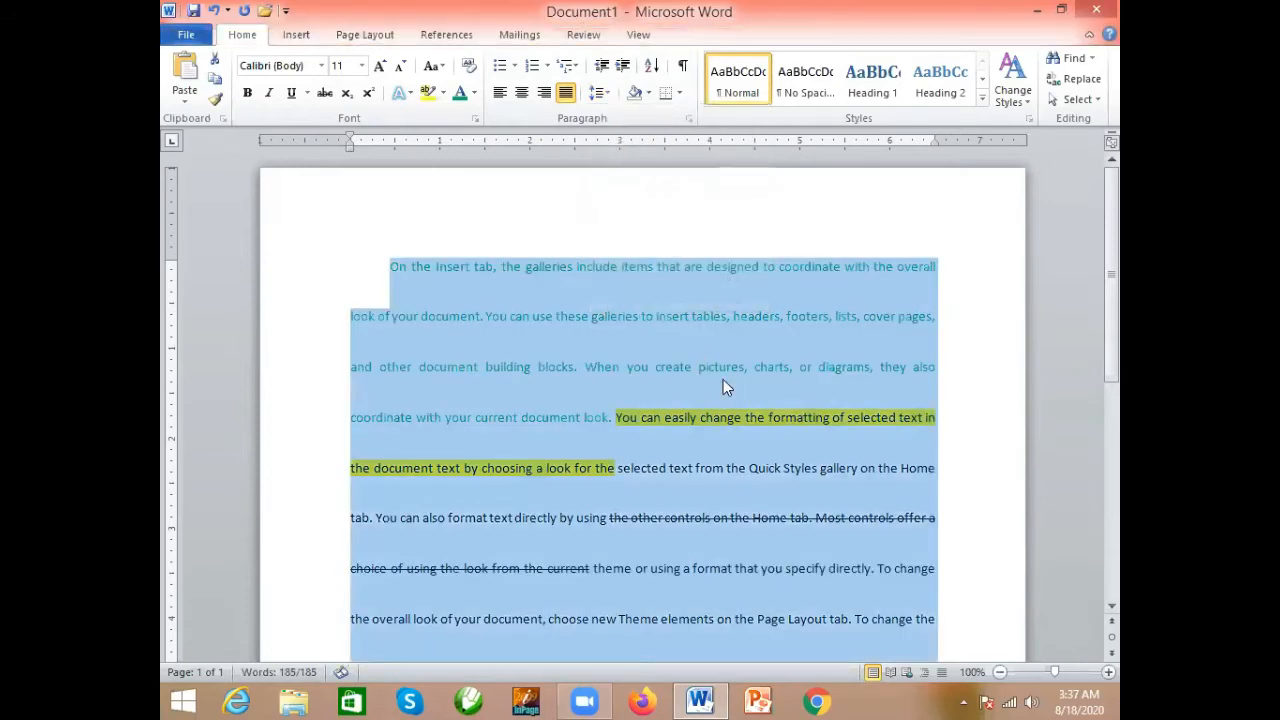
pyautogui.scroll(-3, 723, 379)
pyautogui.scroll(3, 723, 386)
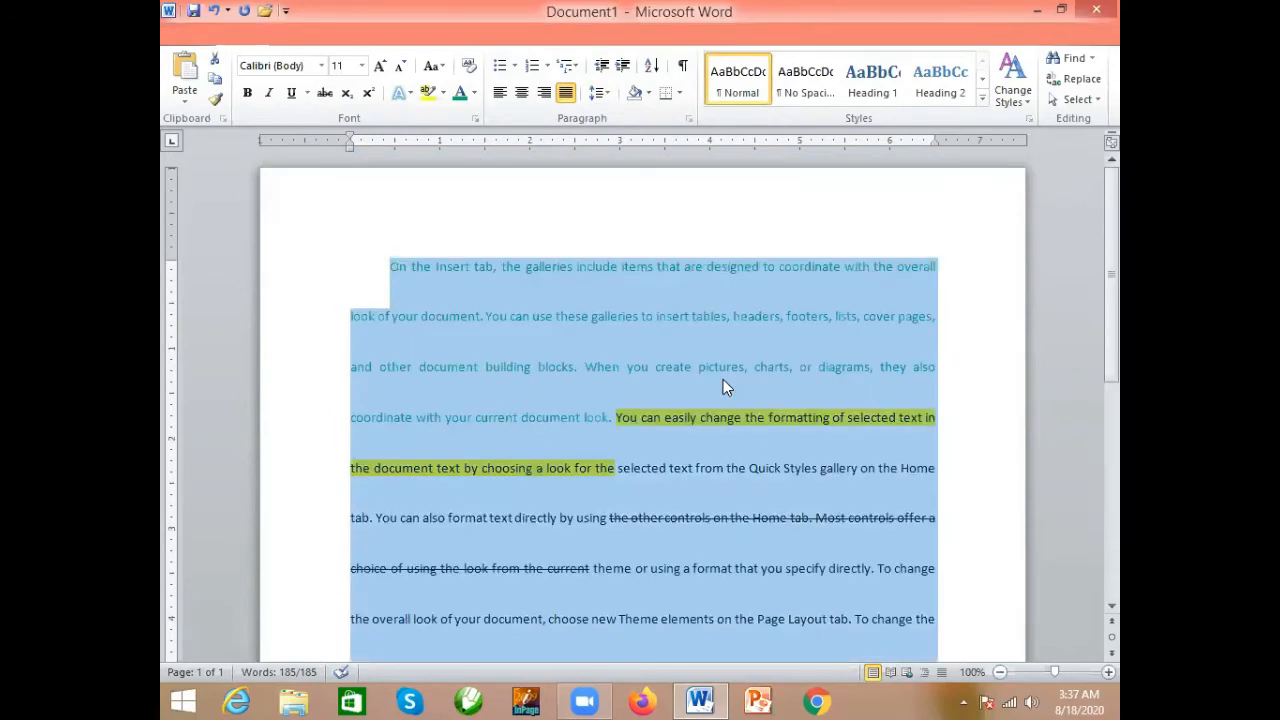
pyautogui.click(604, 96)
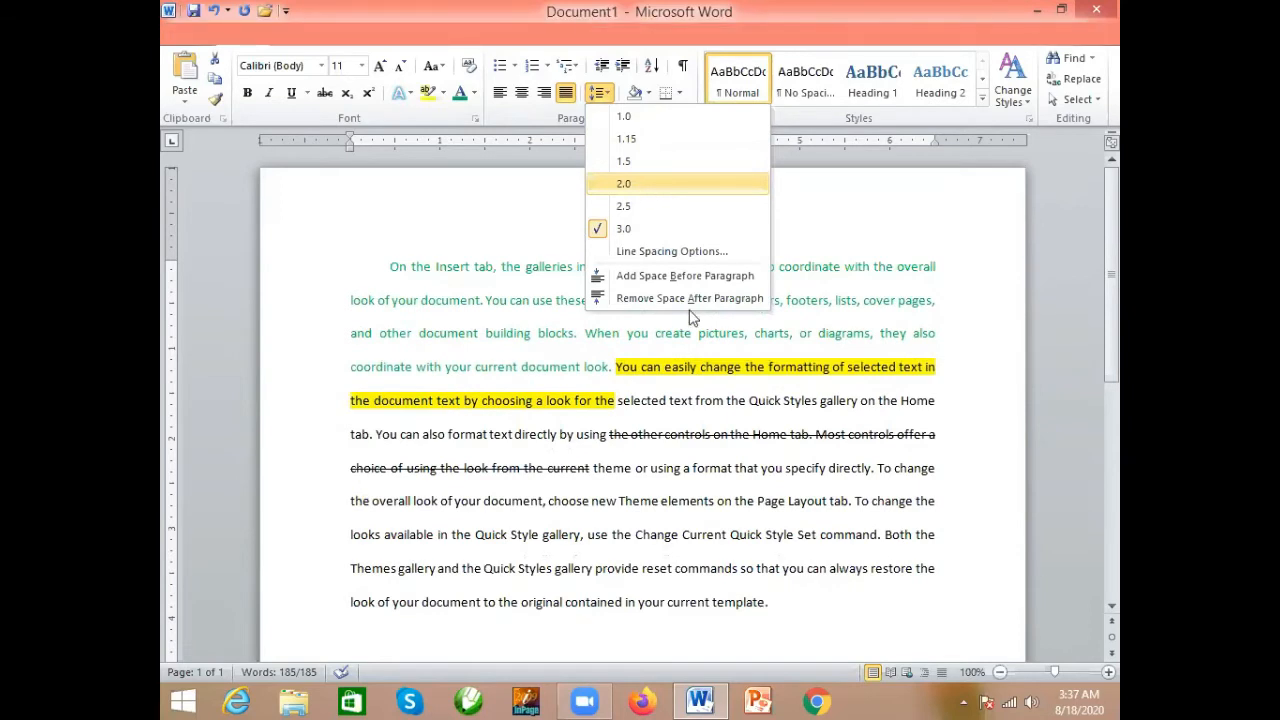
pyautogui.click(643, 147)
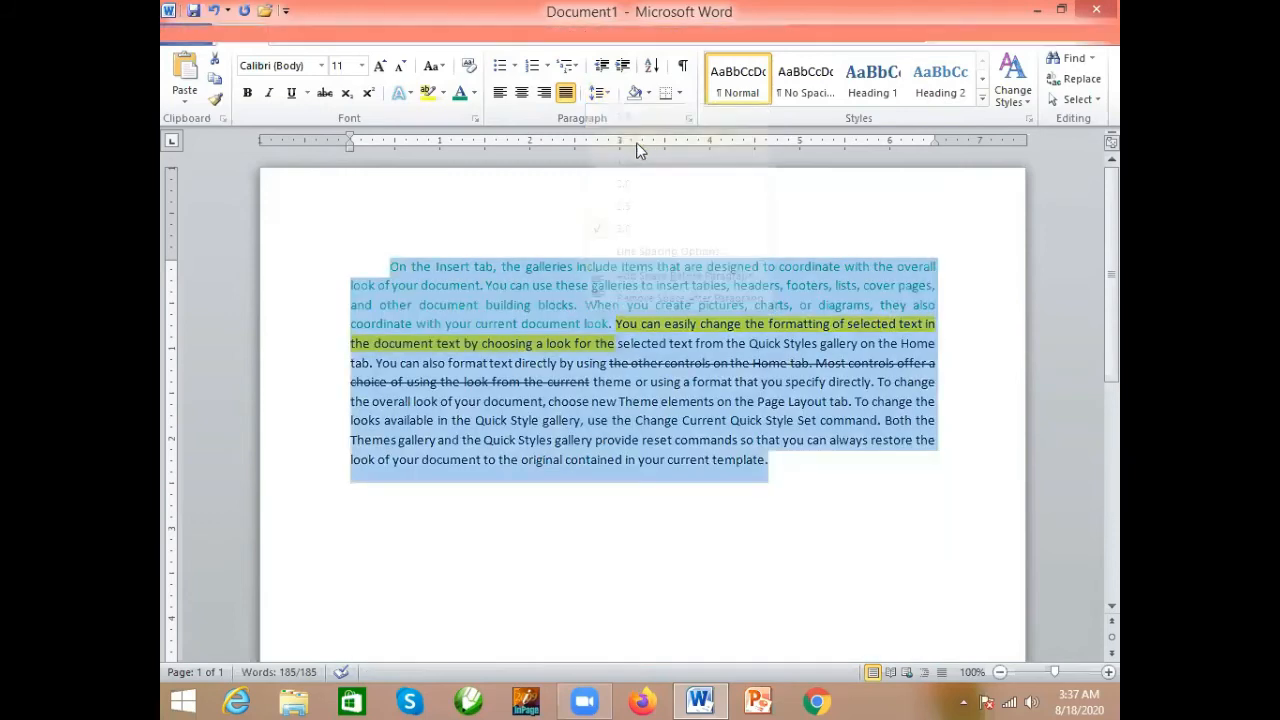
# - Split the merged text into three paragraphs, breaking before "You can easily change" and before "To change the overall look"
pyautogui.click(617, 323)
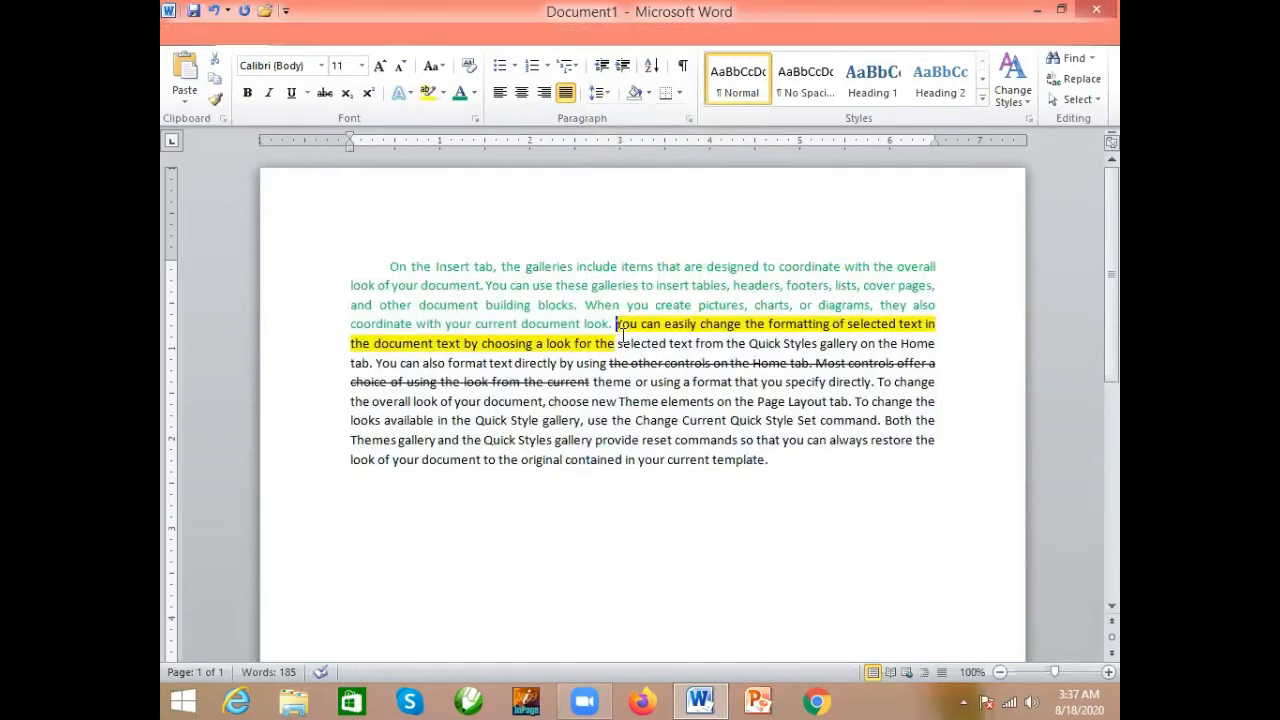
pyautogui.press('Return')
pyautogui.click(633, 413)
pyautogui.press('Return')
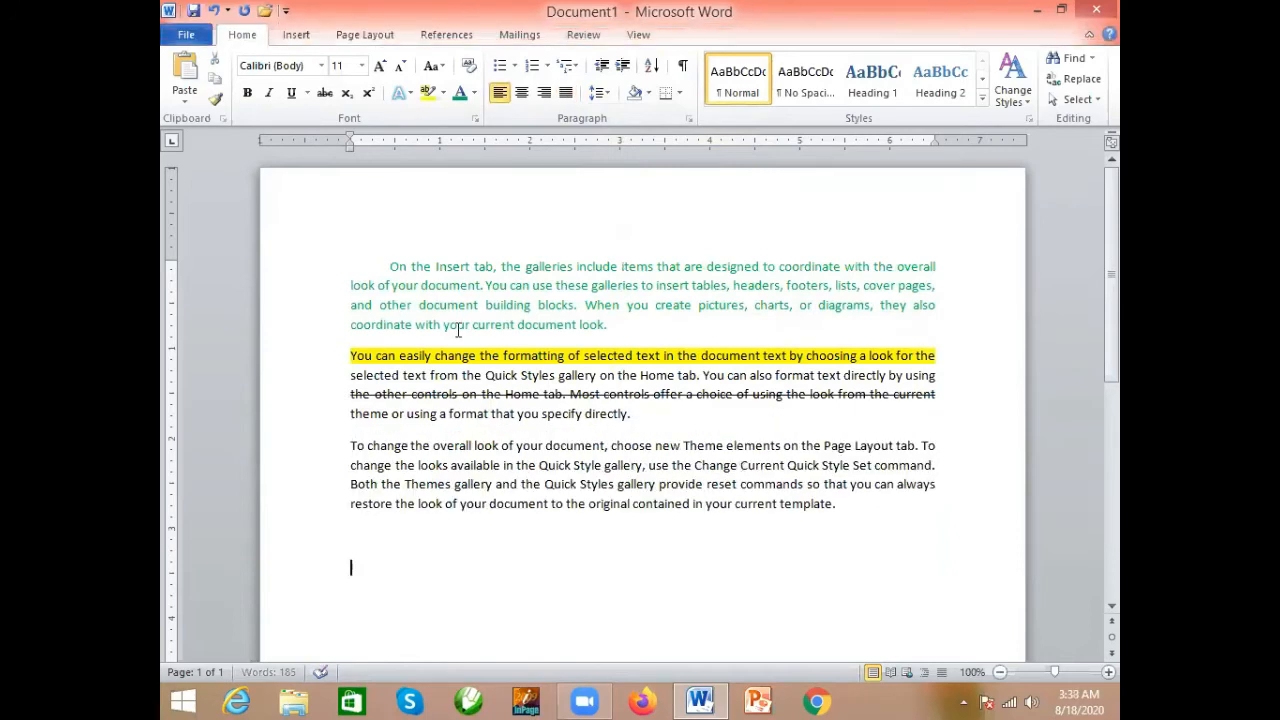
# - Remove the leading spaces before "On the Insert tab" at the start of the first paragraph
pyautogui.click(398, 263)
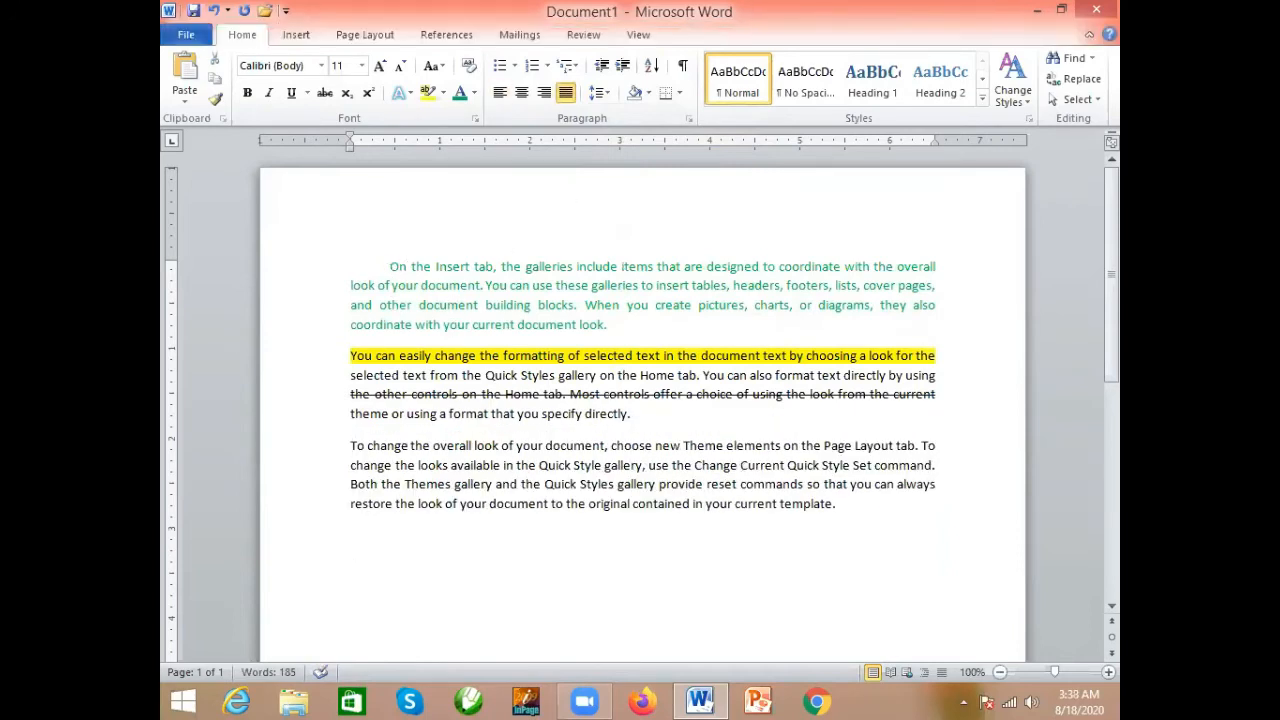
pyautogui.press('BackSpace')
pyautogui.press('BackSpace')
pyautogui.press('BackSpace')
pyautogui.press('BackSpace')
pyautogui.press('BackSpace')
pyautogui.press('BackSpace')
pyautogui.press('BackSpace')
pyautogui.press('BackSpace')
pyautogui.press('BackSpace')
pyautogui.press('BackSpace')
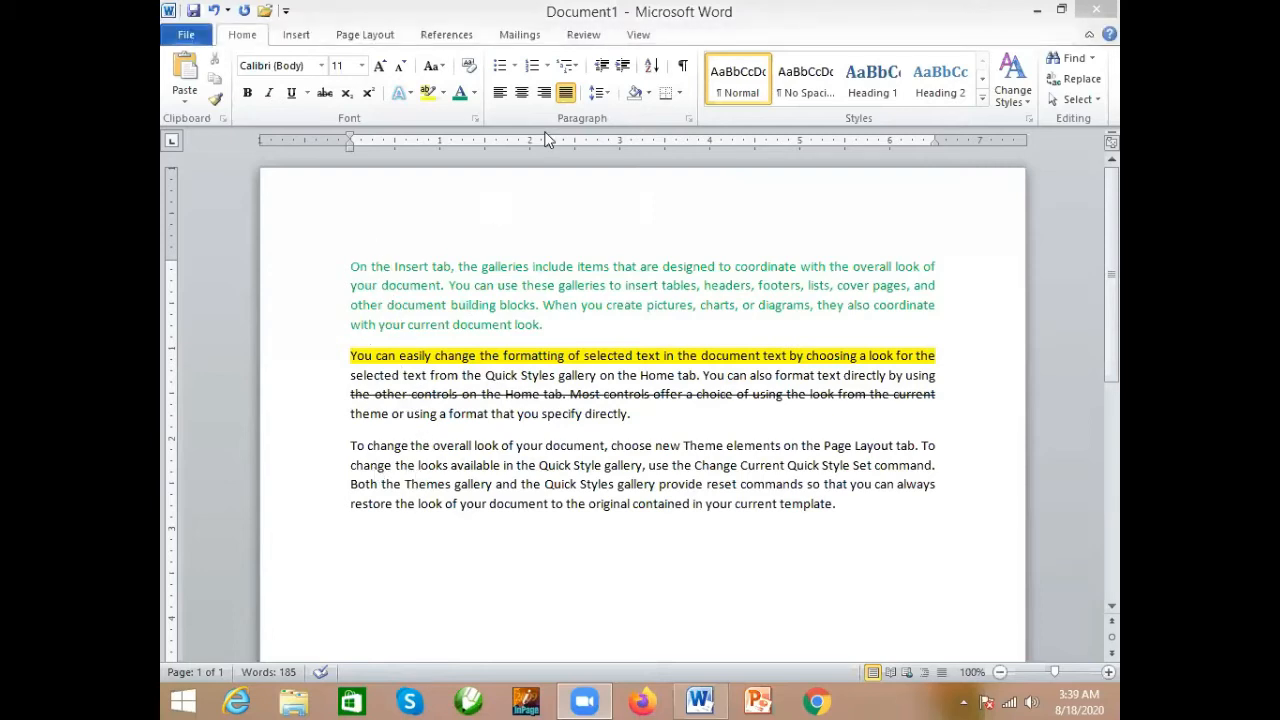
# - Sort all three paragraphs by text in ascending order, with no header row
pyautogui.click(836, 509)
pyautogui.moveTo(840, 508); pyautogui.dragTo(348, 267)
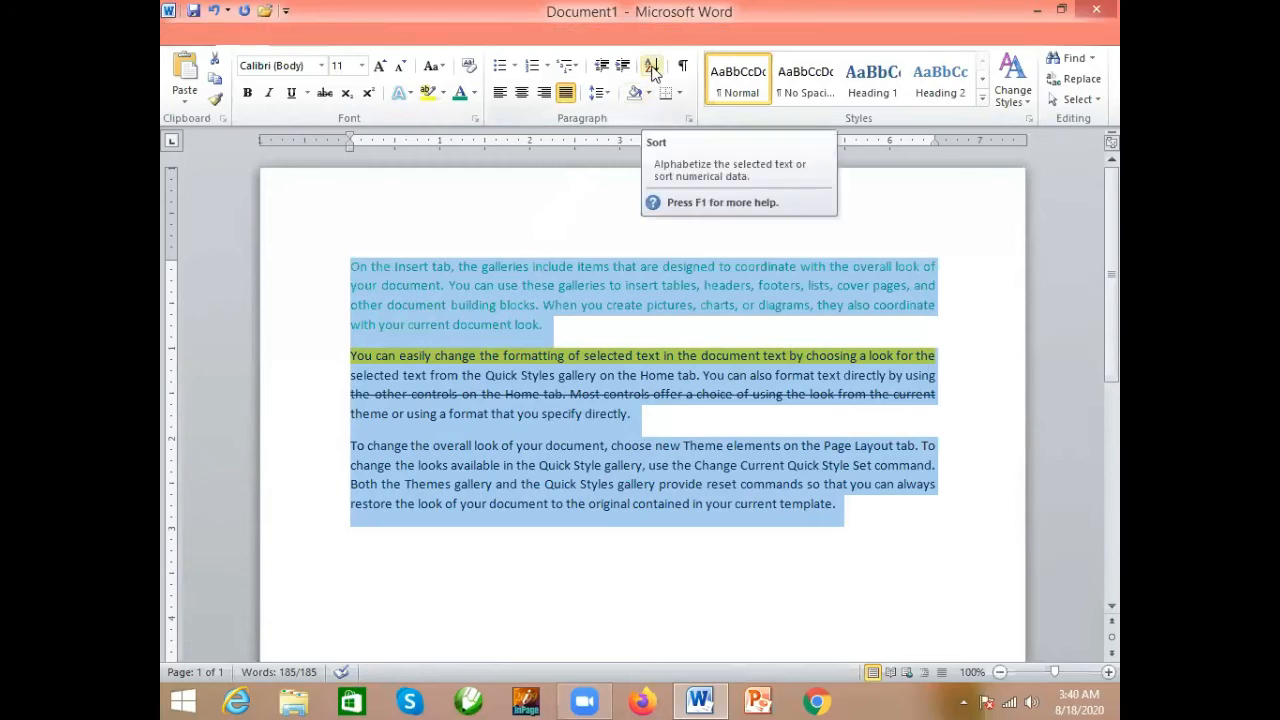
pyautogui.click(651, 68)
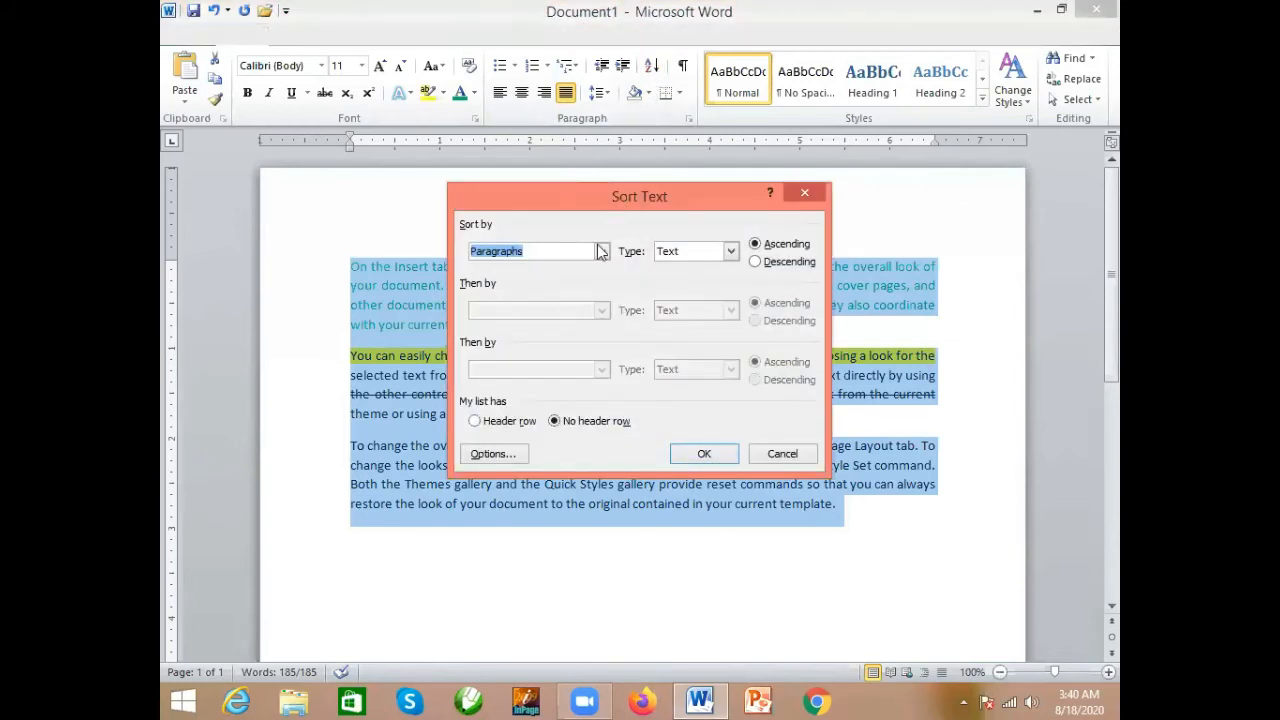
pyautogui.moveTo(555, 202); pyautogui.dragTo(558, 178)
pyautogui.click(704, 429)
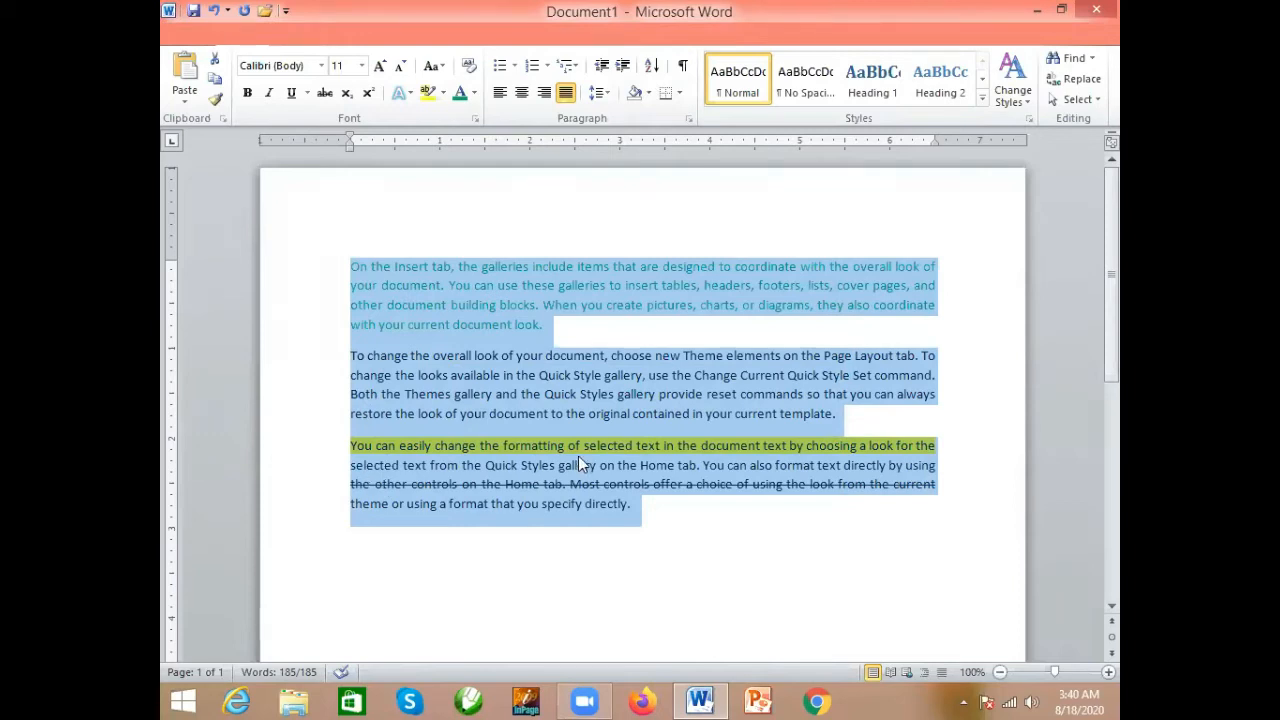
pyautogui.click(486, 465)
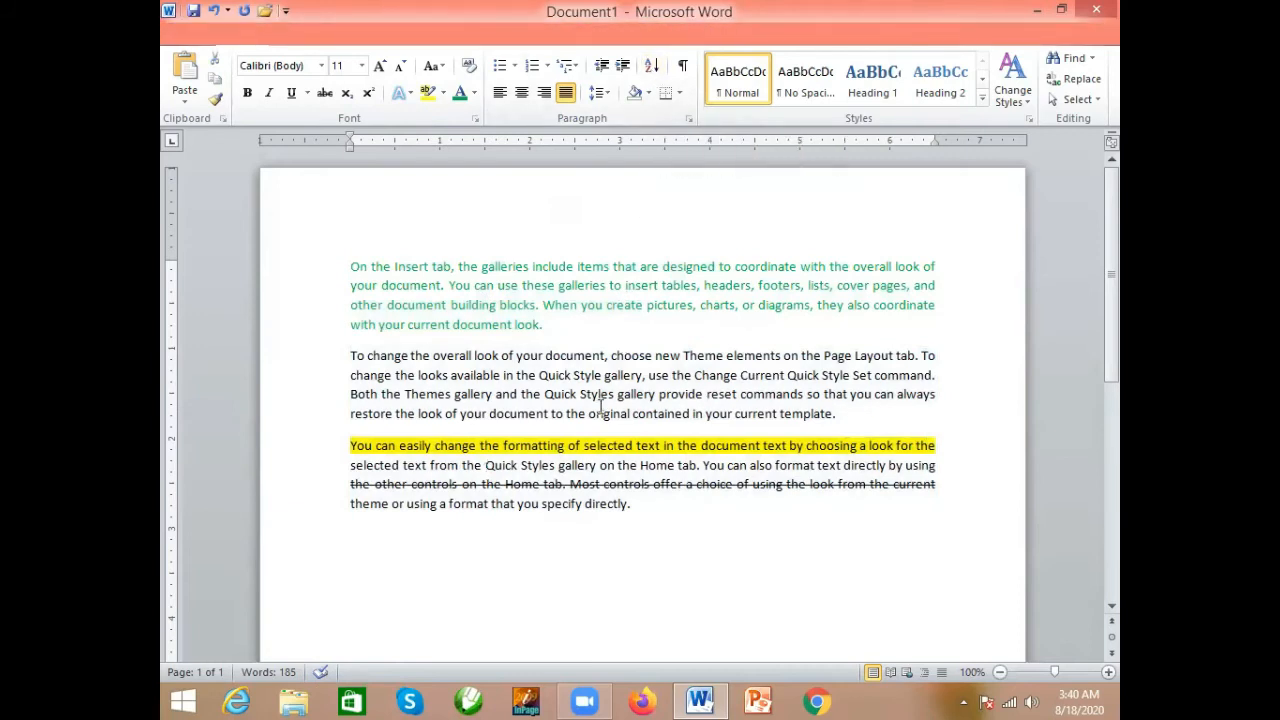
# - Shade the first paragraph with the standard Orange color
pyautogui.click(648, 94)
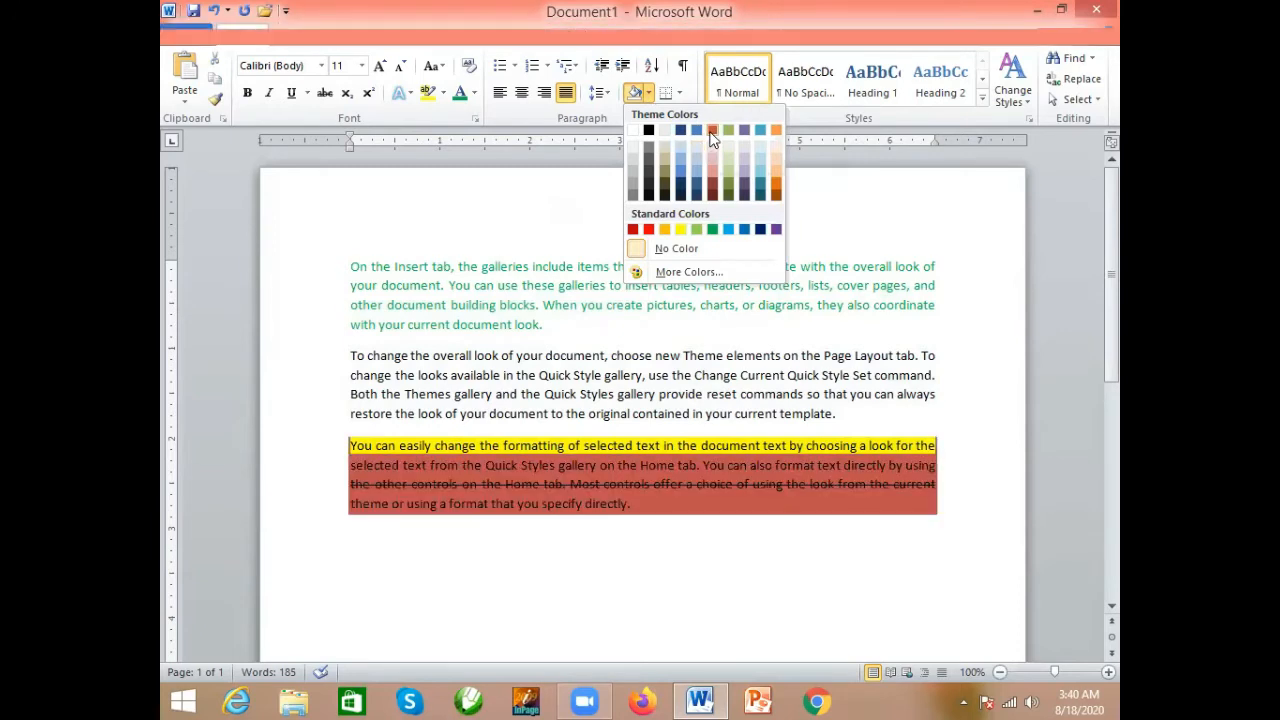
pyautogui.click(623, 32)
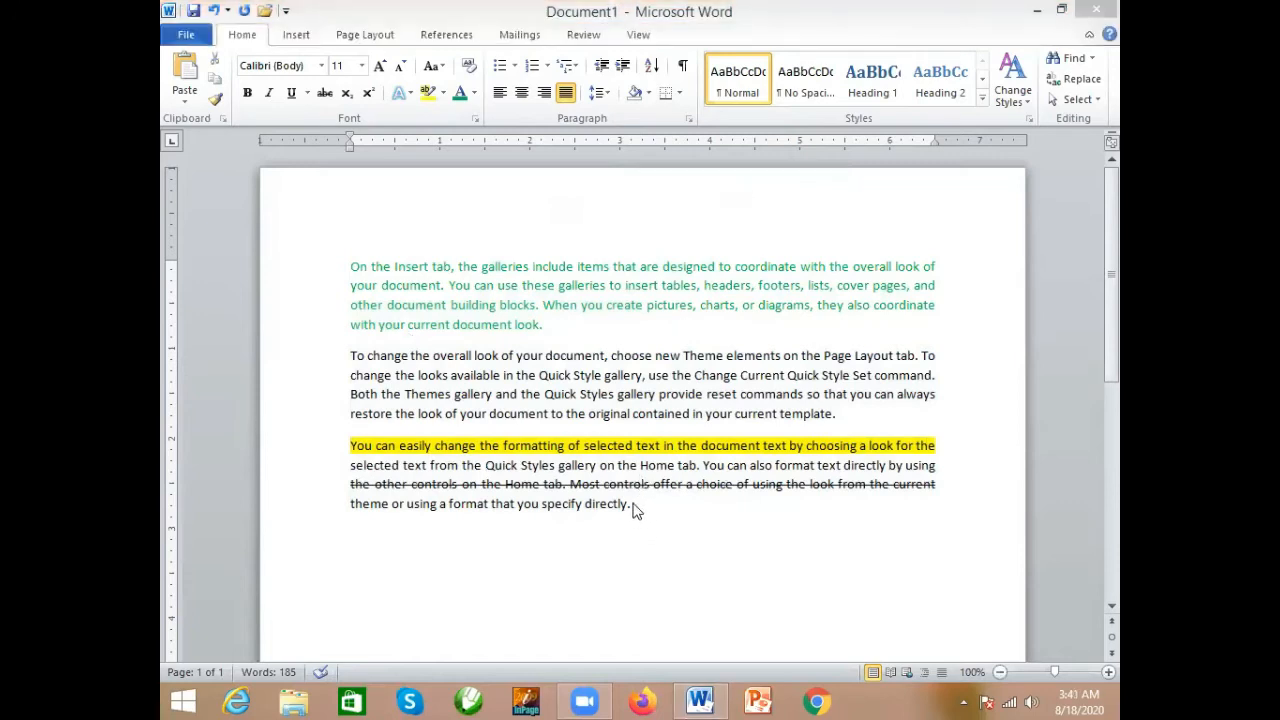
pyautogui.moveTo(633, 507); pyautogui.dragTo(375, 260)
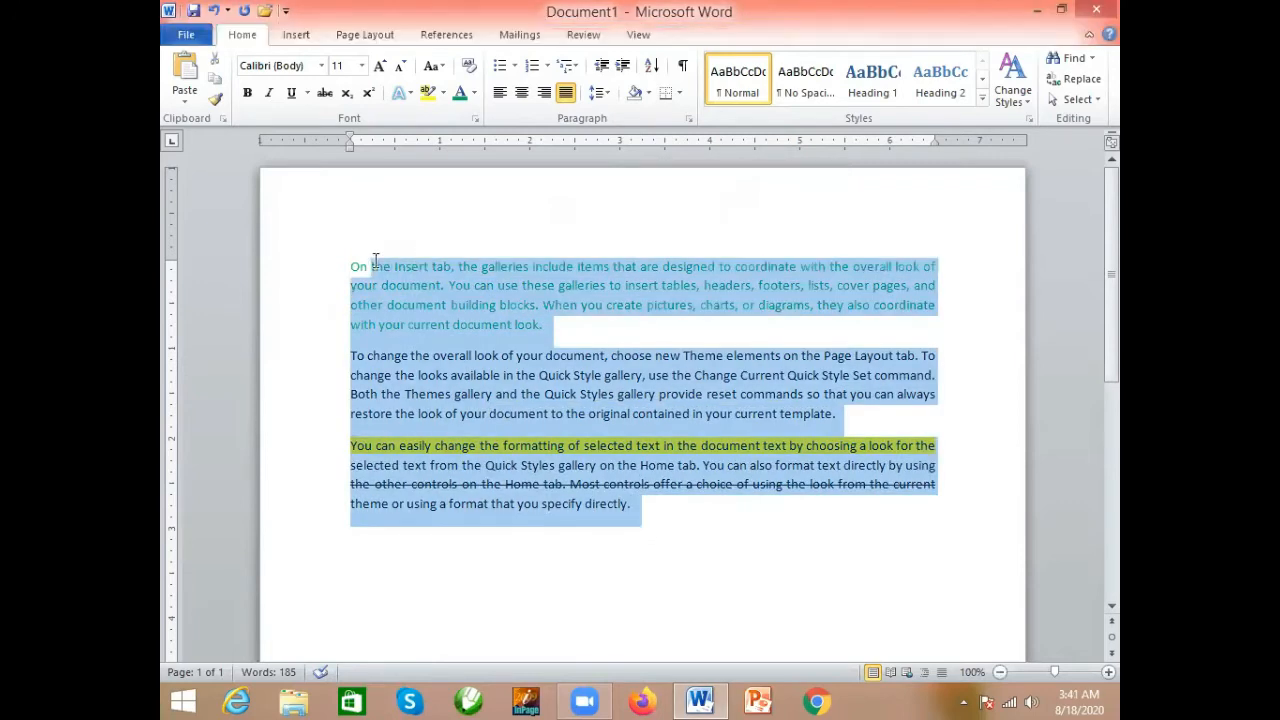
pyautogui.click(503, 384)
pyautogui.moveTo(543, 326); pyautogui.dragTo(342, 270)
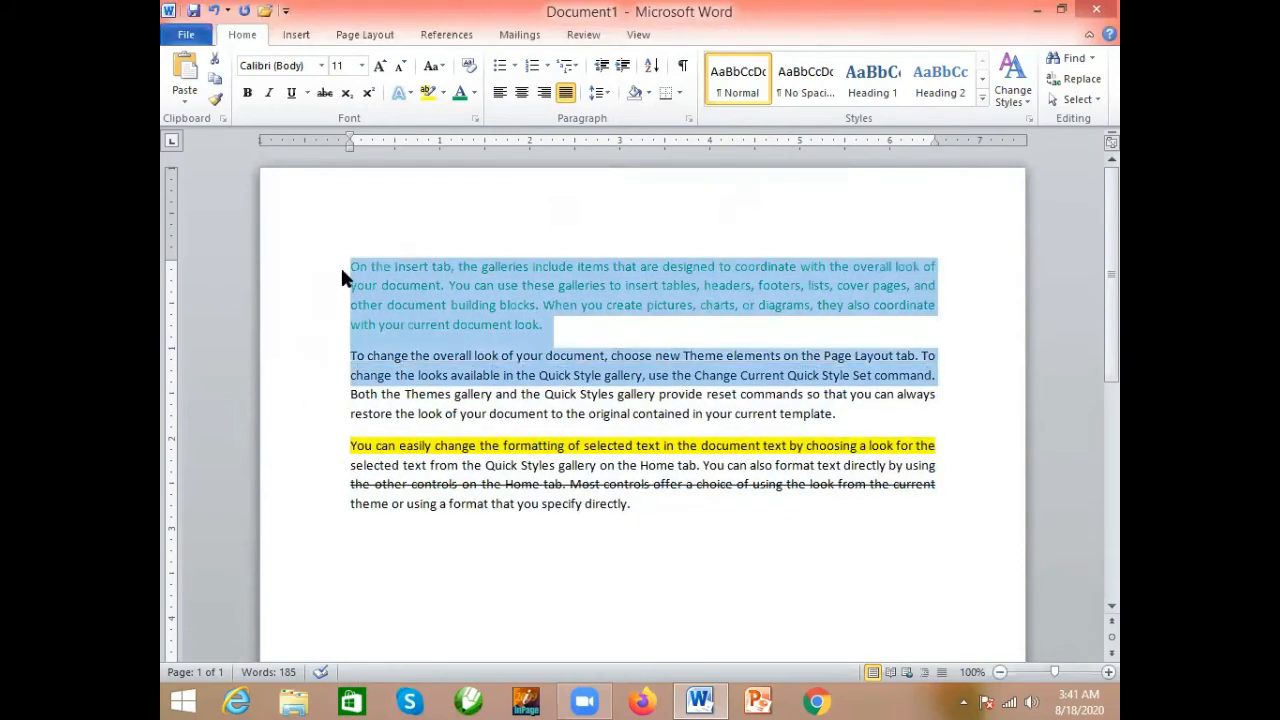
pyautogui.click(551, 375)
pyautogui.moveTo(551, 326); pyautogui.dragTo(358, 283)
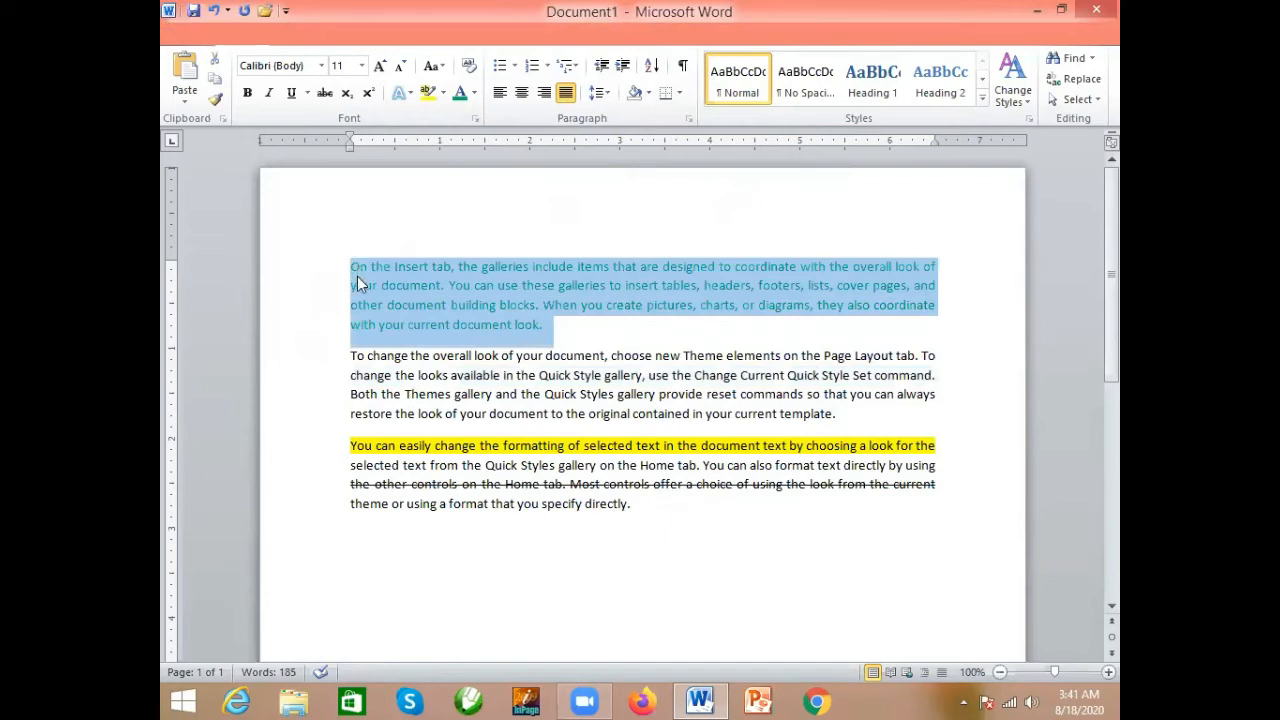
pyautogui.click(648, 93)
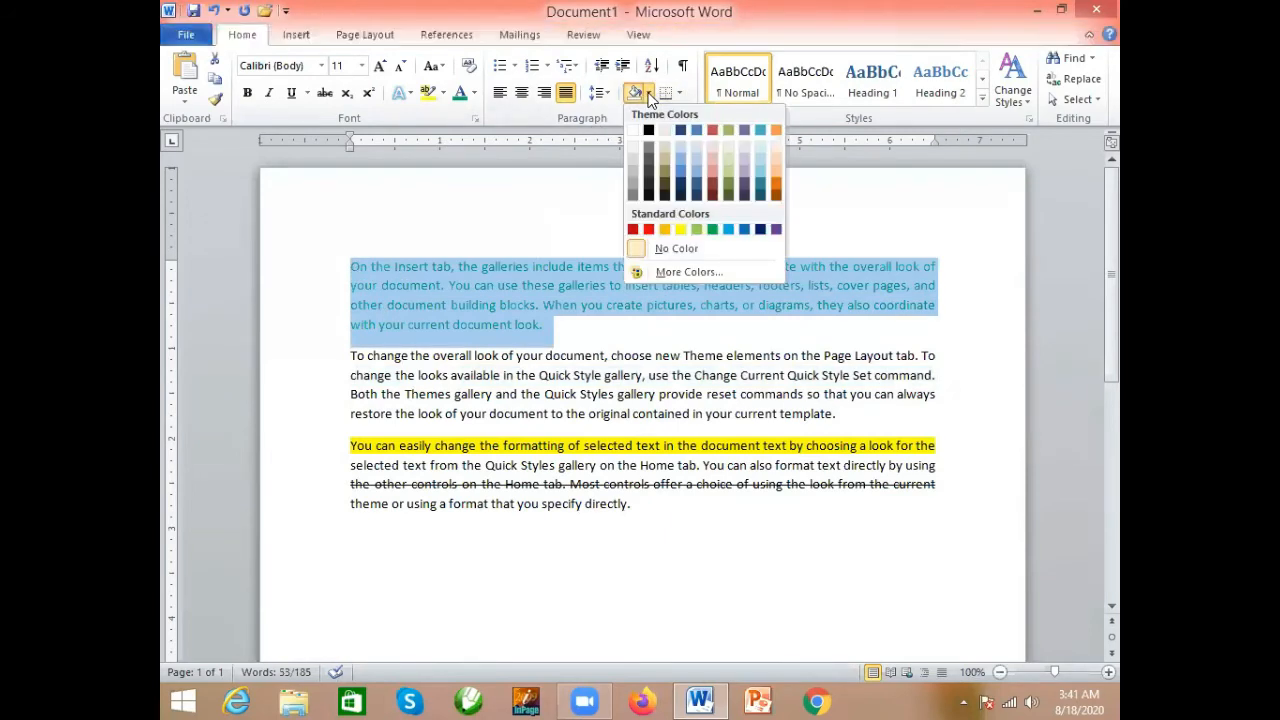
pyautogui.click(664, 233)
pyautogui.click(615, 324)
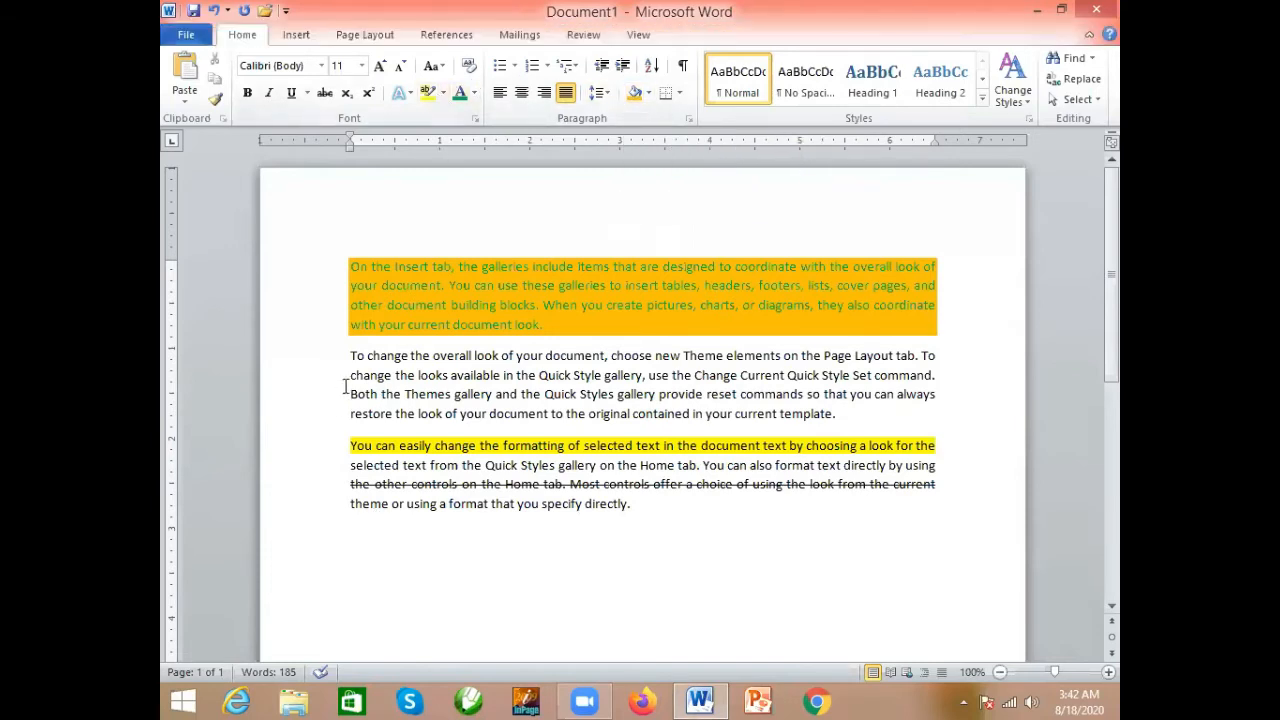
# - Highlight the first line of the second paragraph in yellow
pyautogui.moveTo(350, 357); pyautogui.dragTo(934, 358)
pyautogui.click(428, 93)
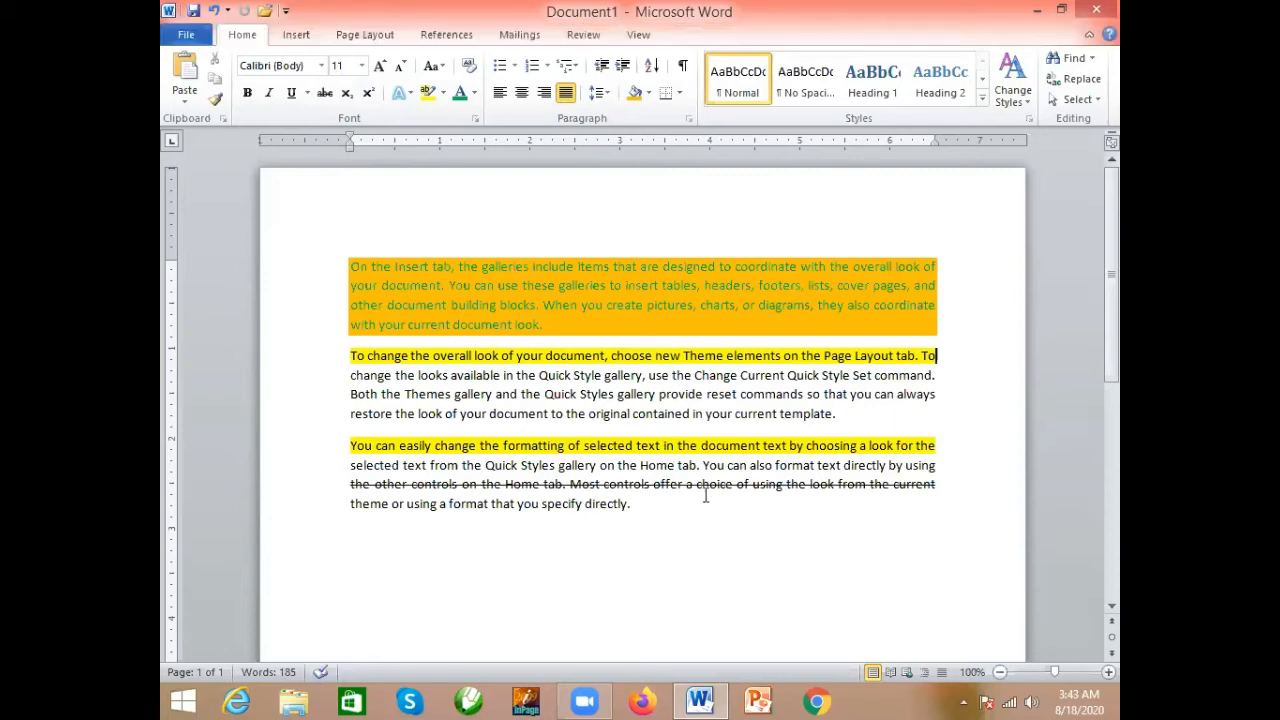
# - Clear the formatting from all three paragraphs
pyautogui.moveTo(736, 485); pyautogui.dragTo(356, 488)
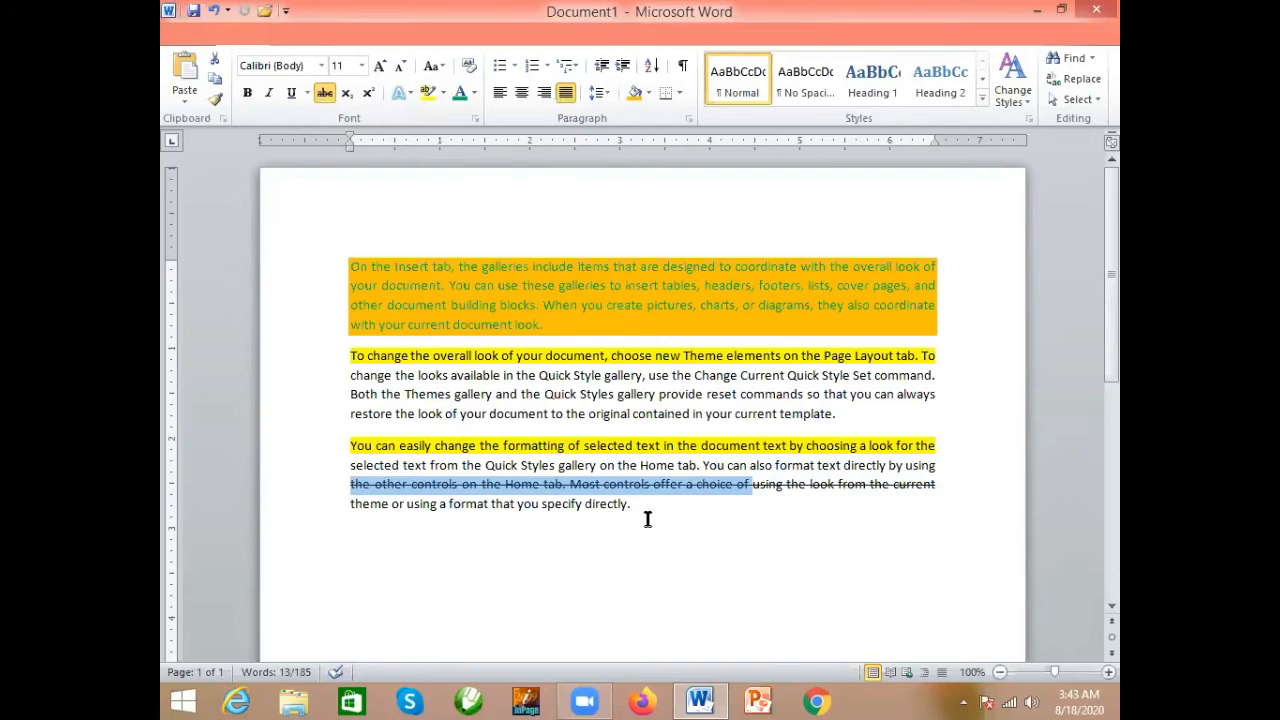
pyautogui.moveTo(640, 505); pyautogui.dragTo(368, 247)
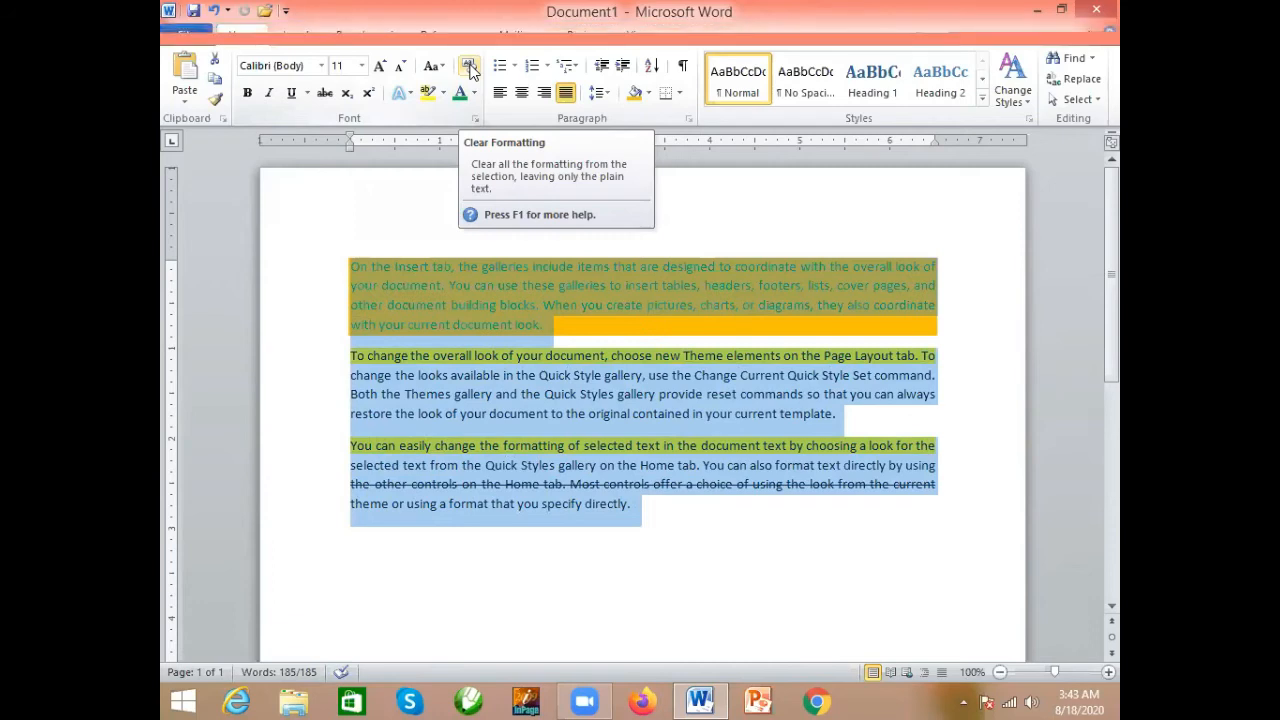
pyautogui.click(470, 67)
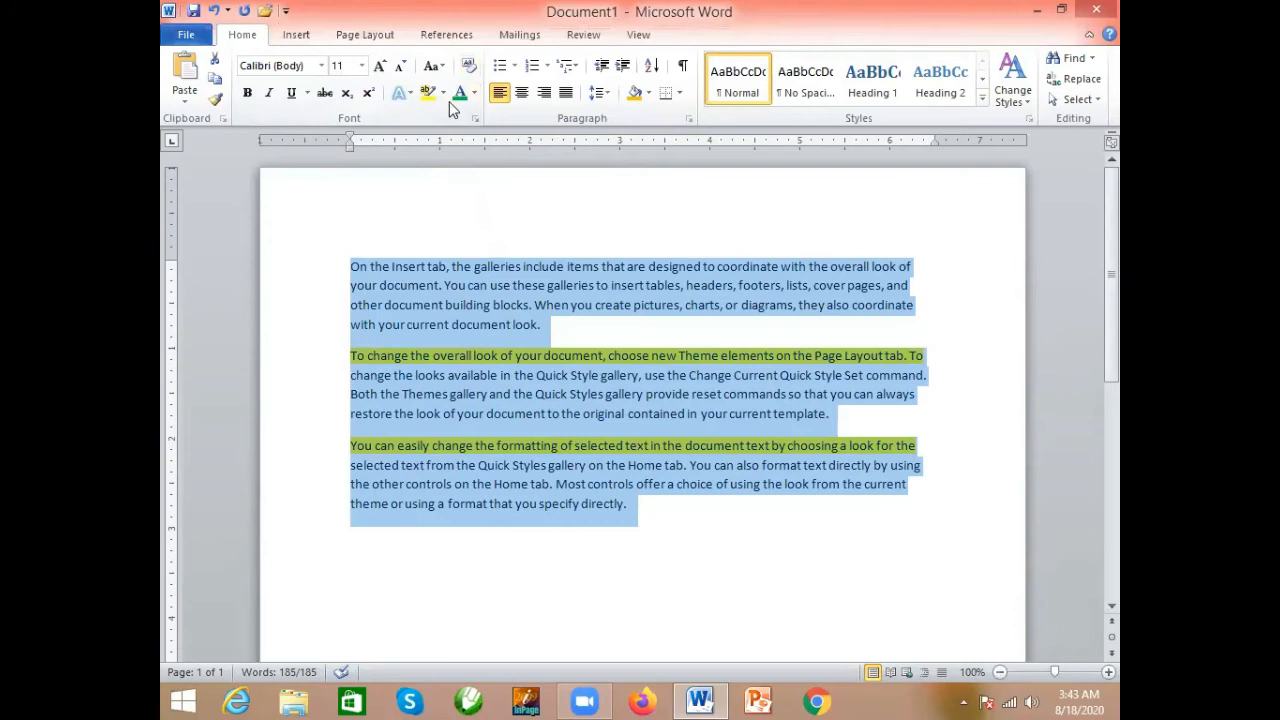
pyautogui.click(568, 362)
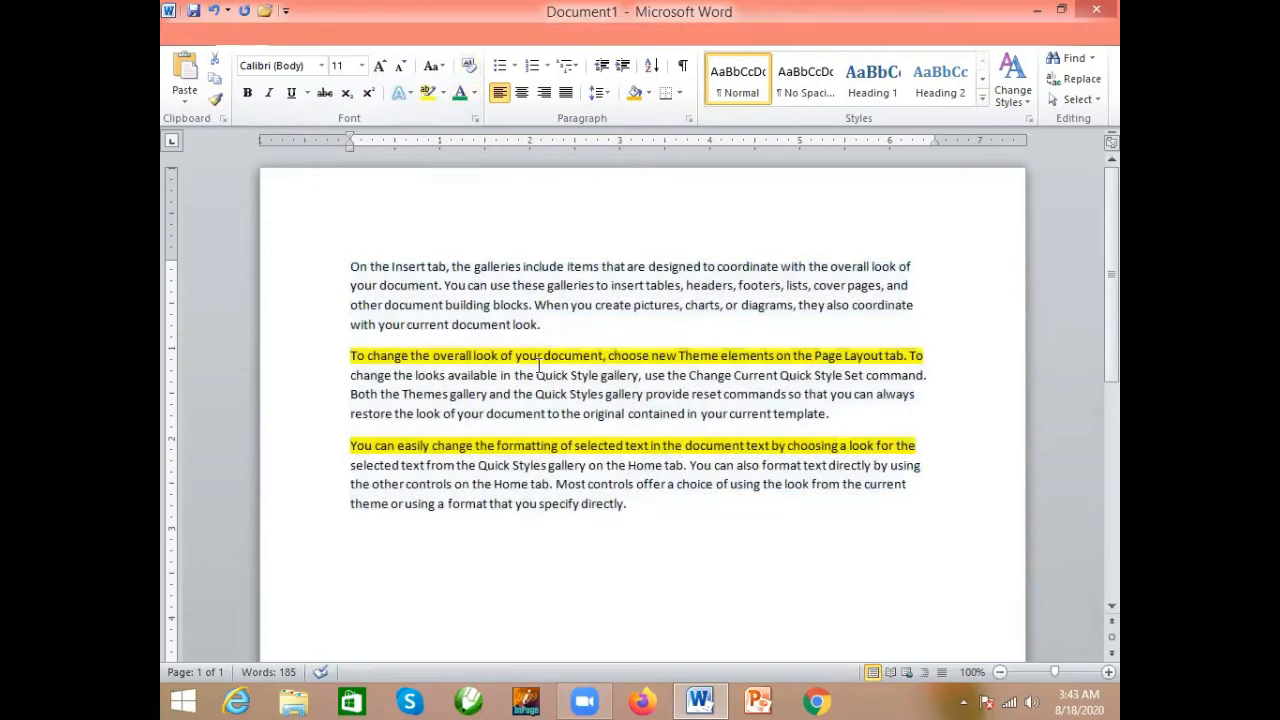
# - Remove the yellow highlight from the first lines of the second and third paragraphs
pyautogui.moveTo(350, 355); pyautogui.dragTo(930, 355)
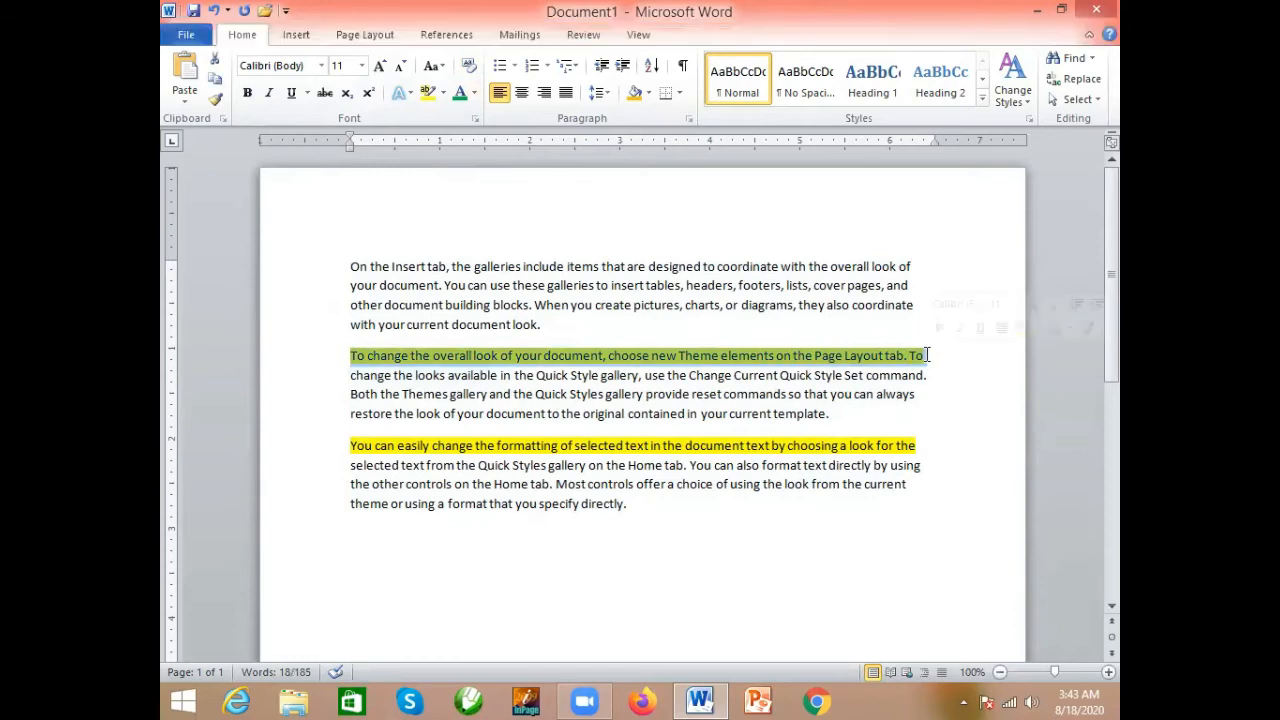
pyautogui.click(443, 93)
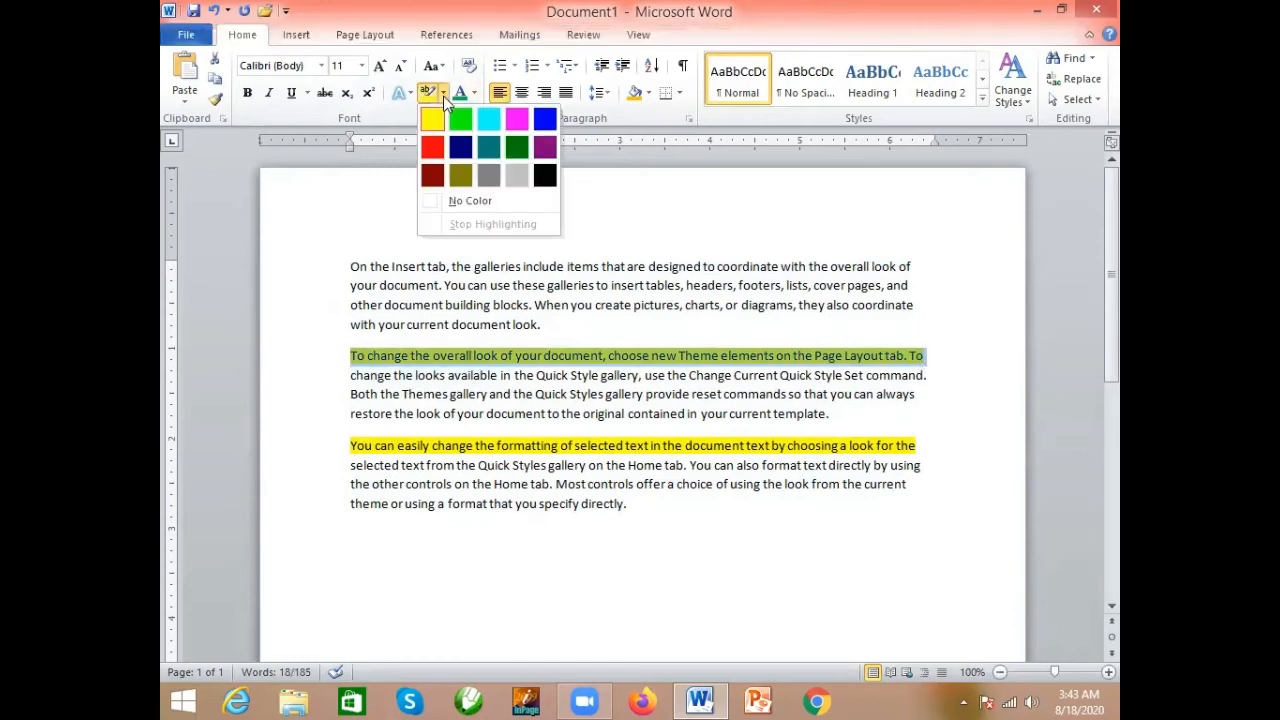
pyautogui.click(477, 200)
pyautogui.click(600, 356)
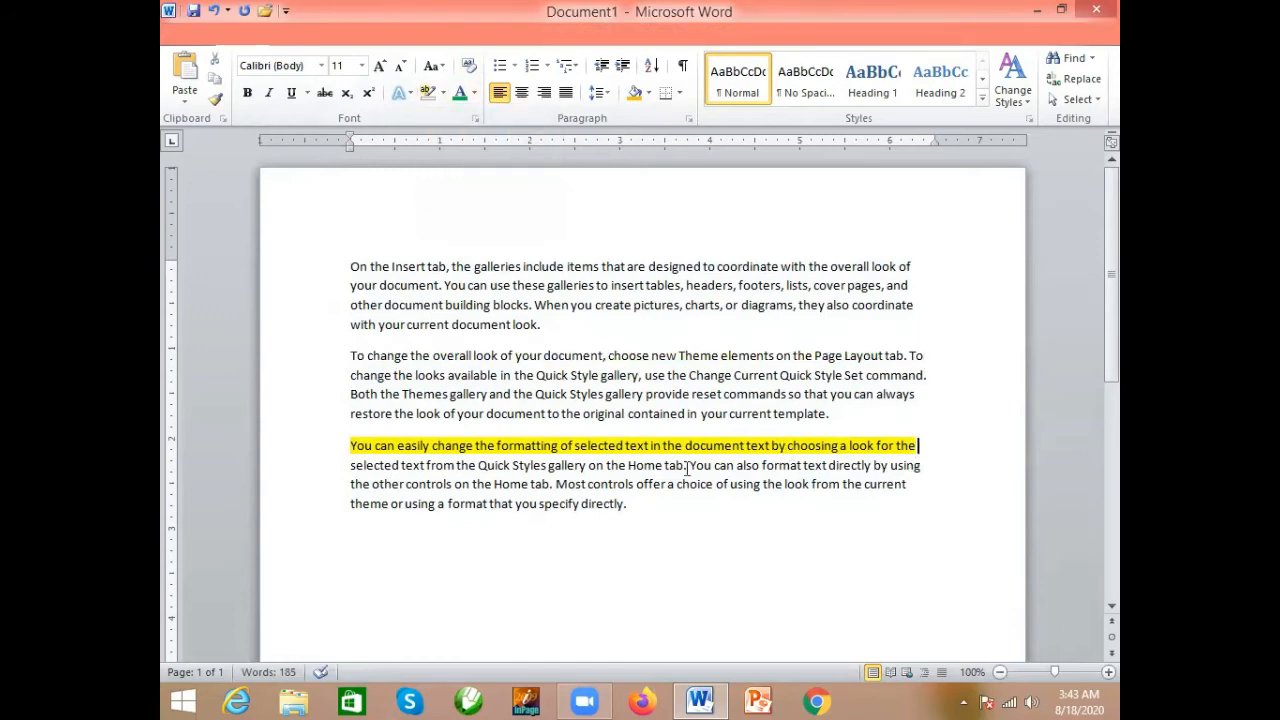
pyautogui.moveTo(916, 446); pyautogui.dragTo(327, 448)
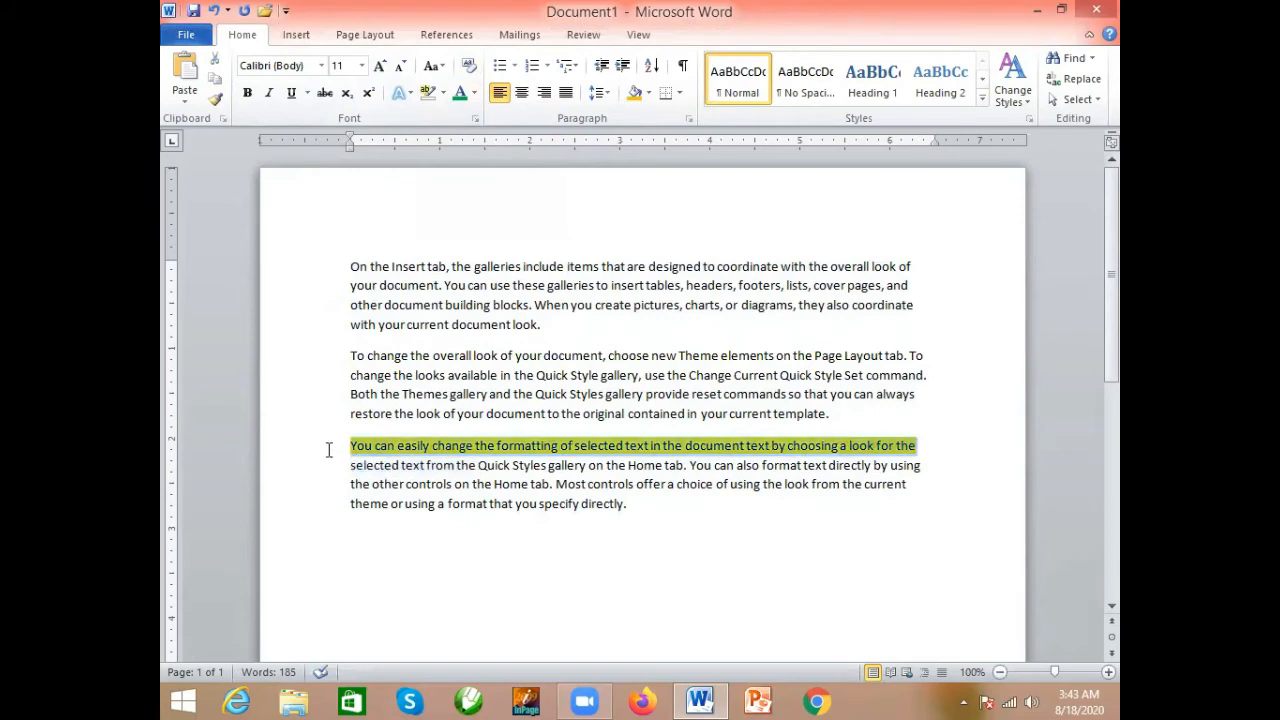
pyautogui.click(442, 90)
pyautogui.click(477, 203)
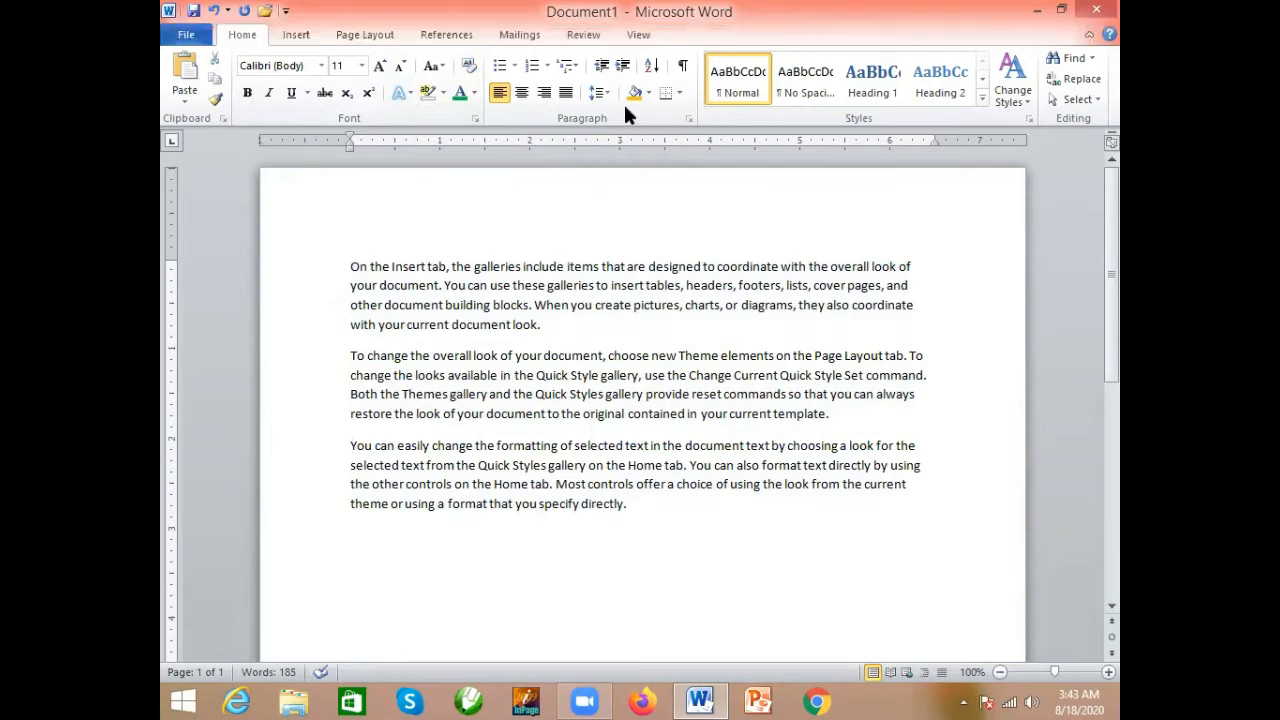
# - Apply All Borders to all three paragraphs
pyautogui.click(680, 96)
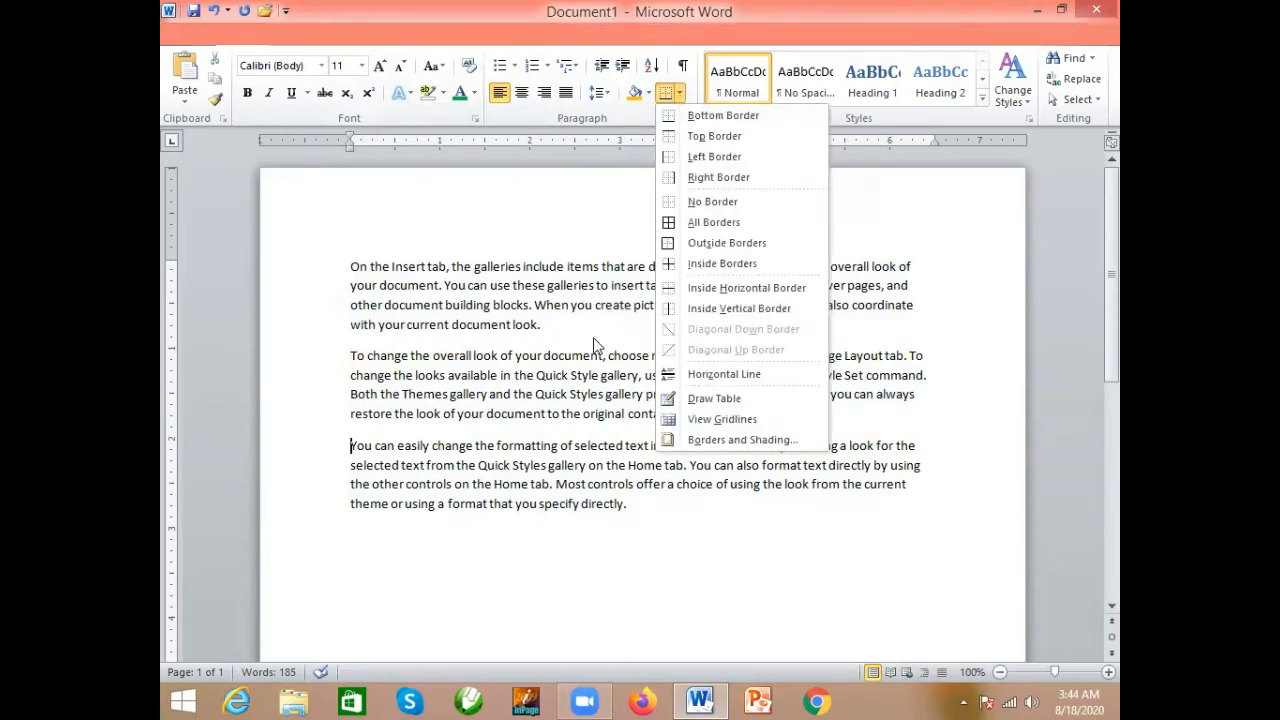
pyautogui.click(594, 409)
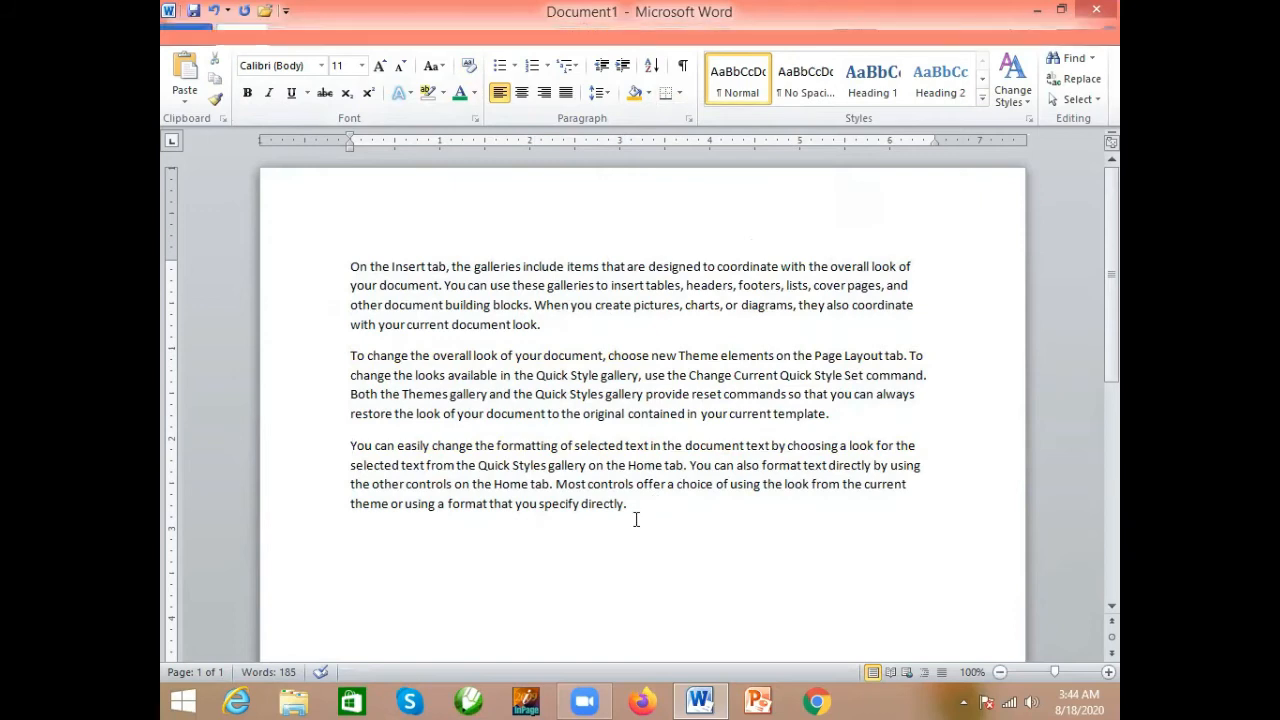
pyautogui.moveTo(636, 508); pyautogui.dragTo(364, 268)
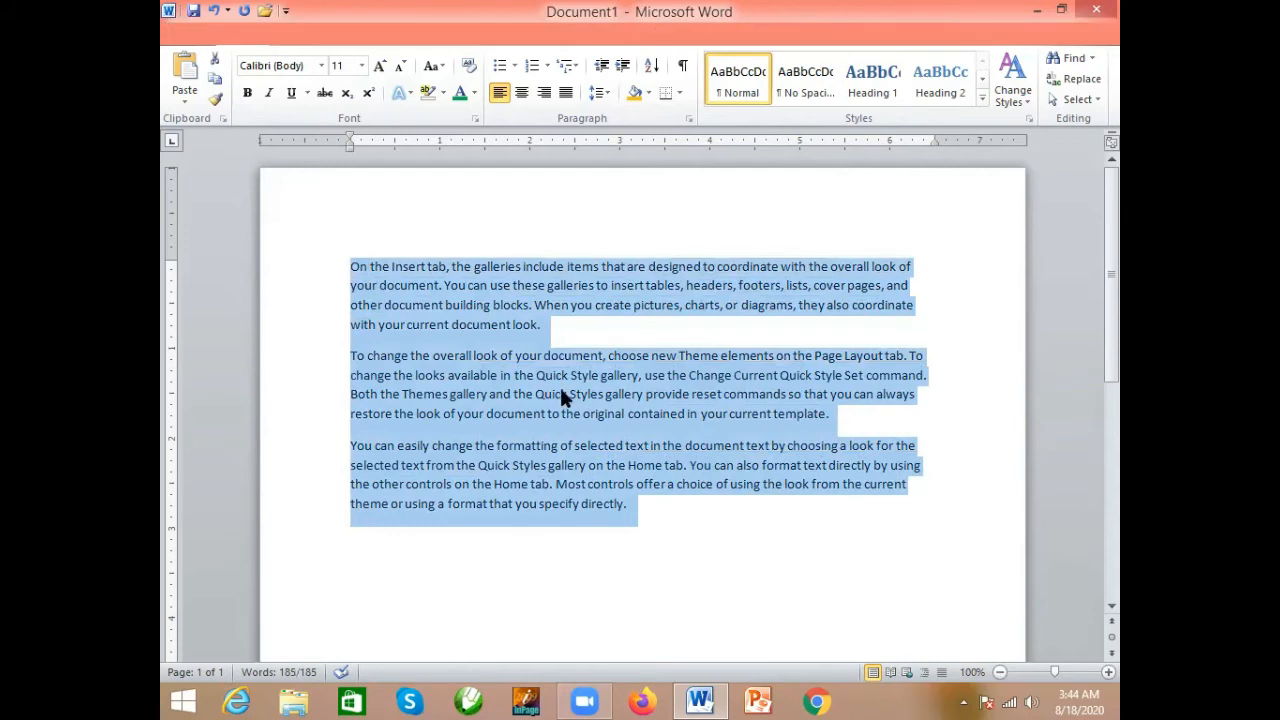
pyautogui.click(679, 93)
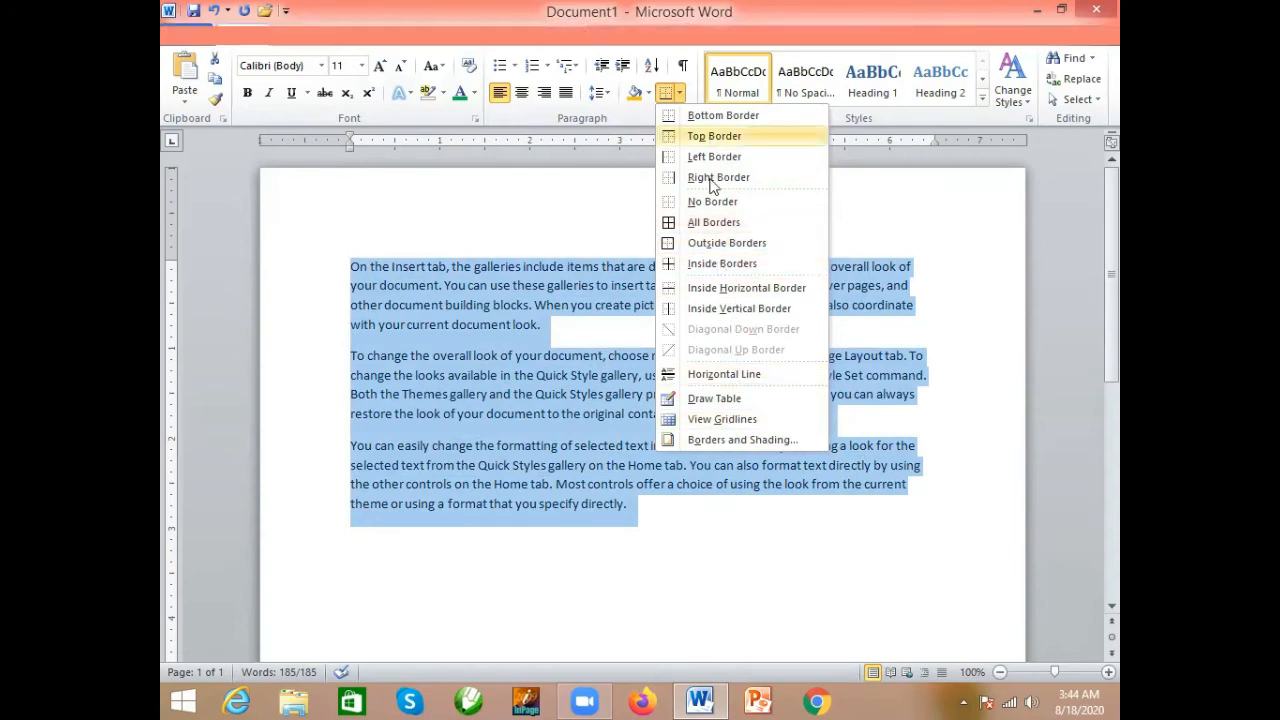
pyautogui.click(728, 223)
pyautogui.click(707, 419)
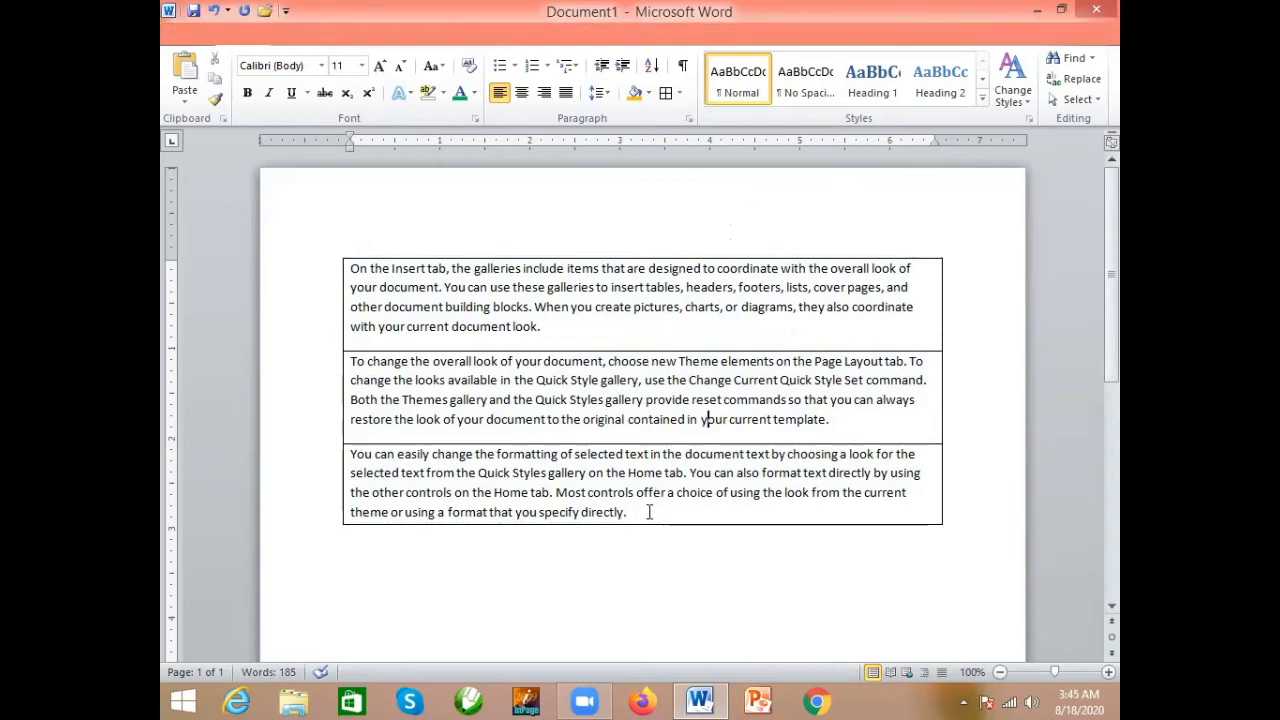
# - Remove the borders from all three paragraphs using the No Border option
pyautogui.moveTo(651, 511); pyautogui.dragTo(352, 268)
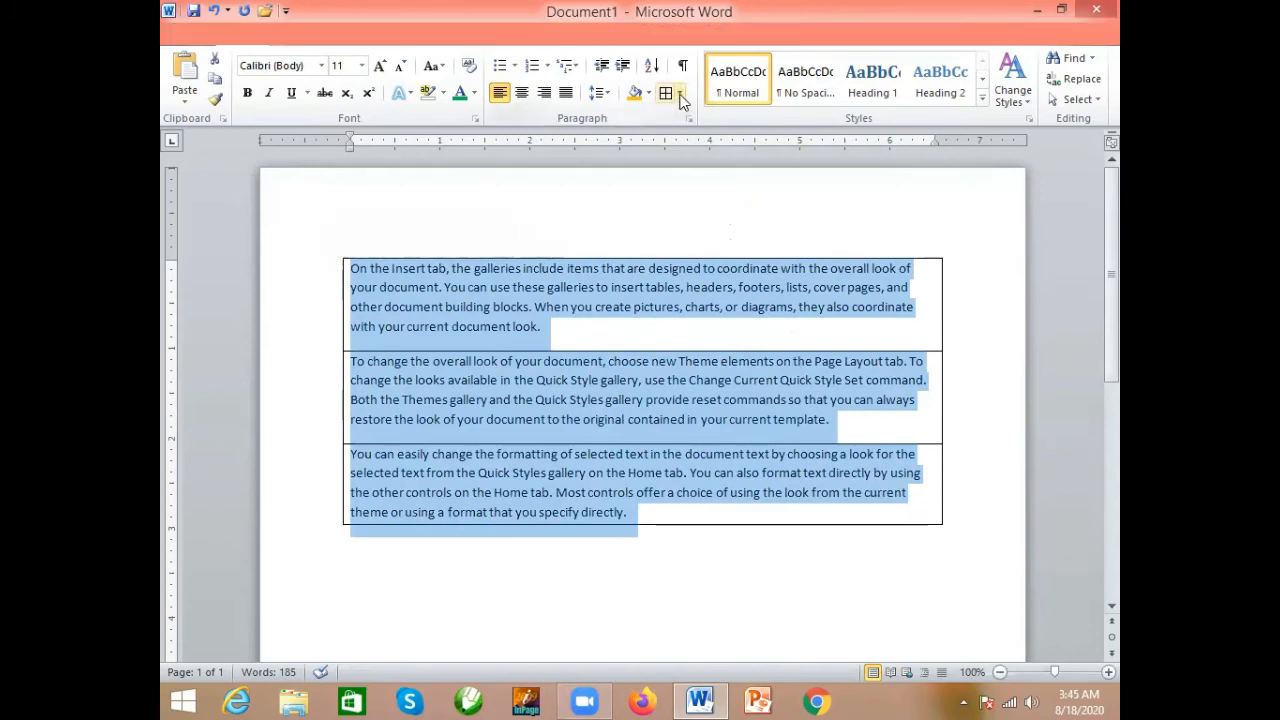
pyautogui.click(678, 94)
pyautogui.click(724, 203)
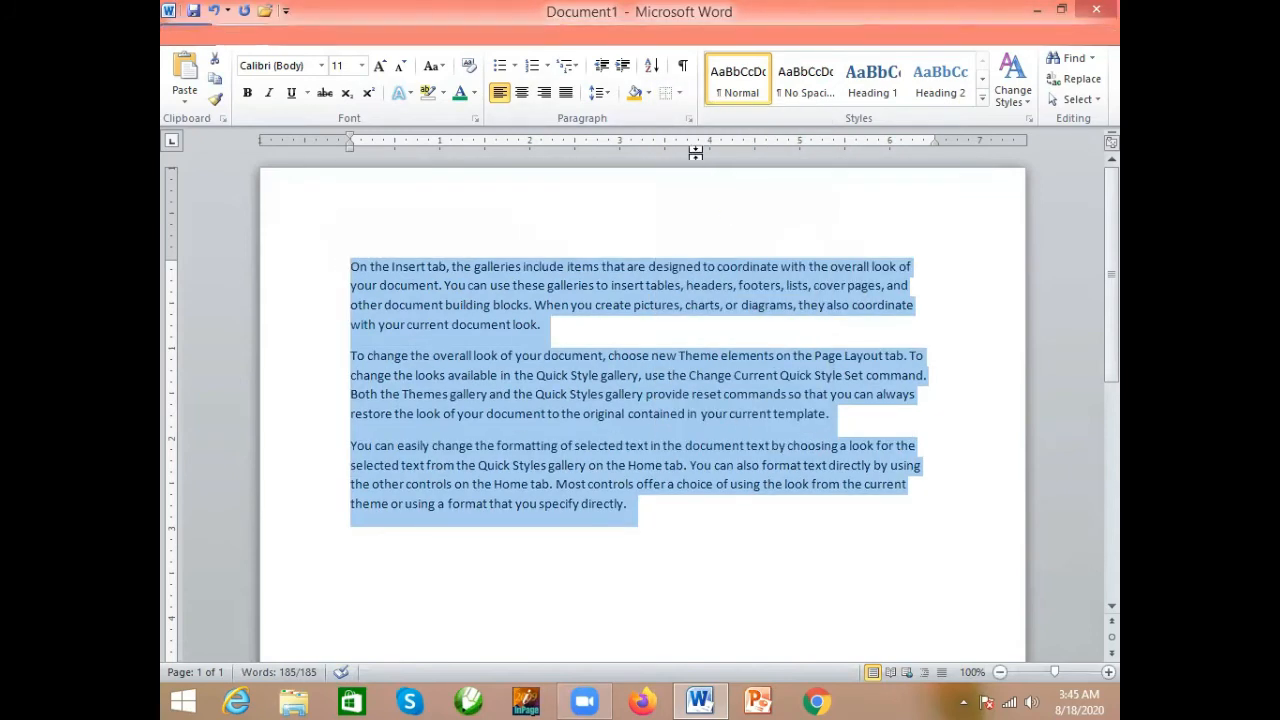
# - Show the paragraph marks and other hidden formatting symbols, then hide them again
pyautogui.click(683, 67)
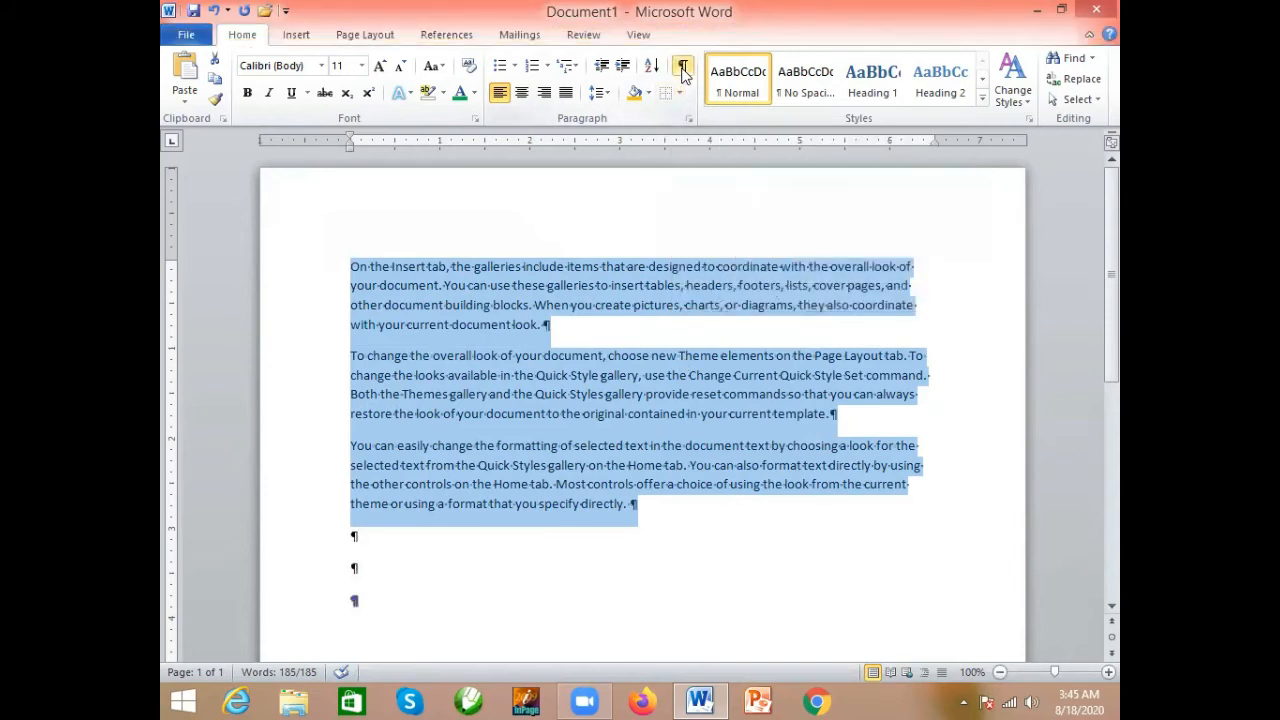
pyautogui.click(683, 67)
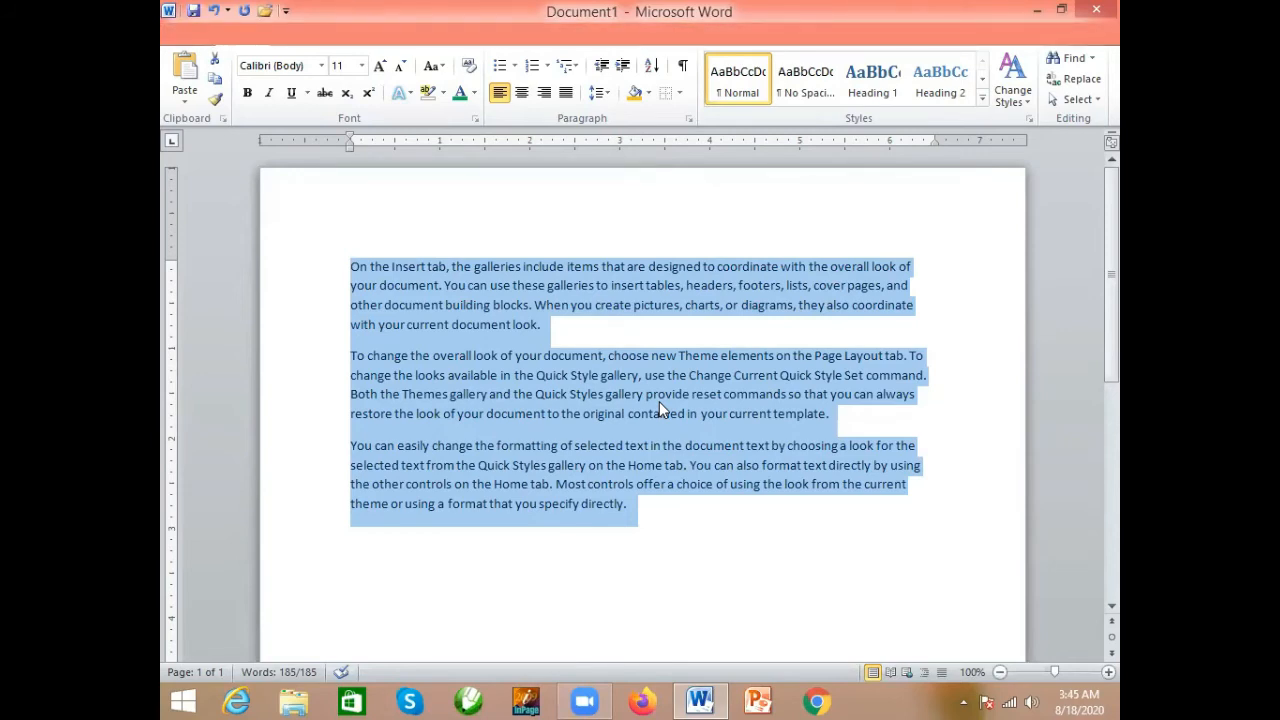
pyautogui.click(684, 66)
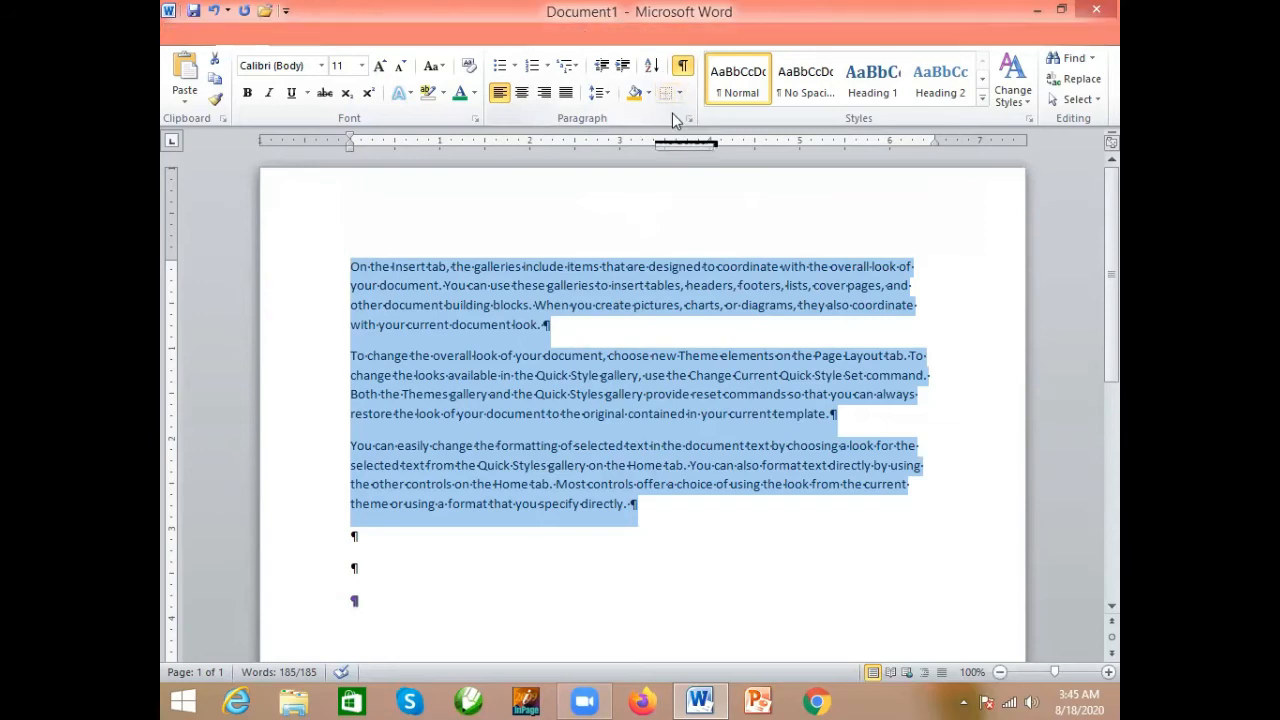
pyautogui.click(684, 67)
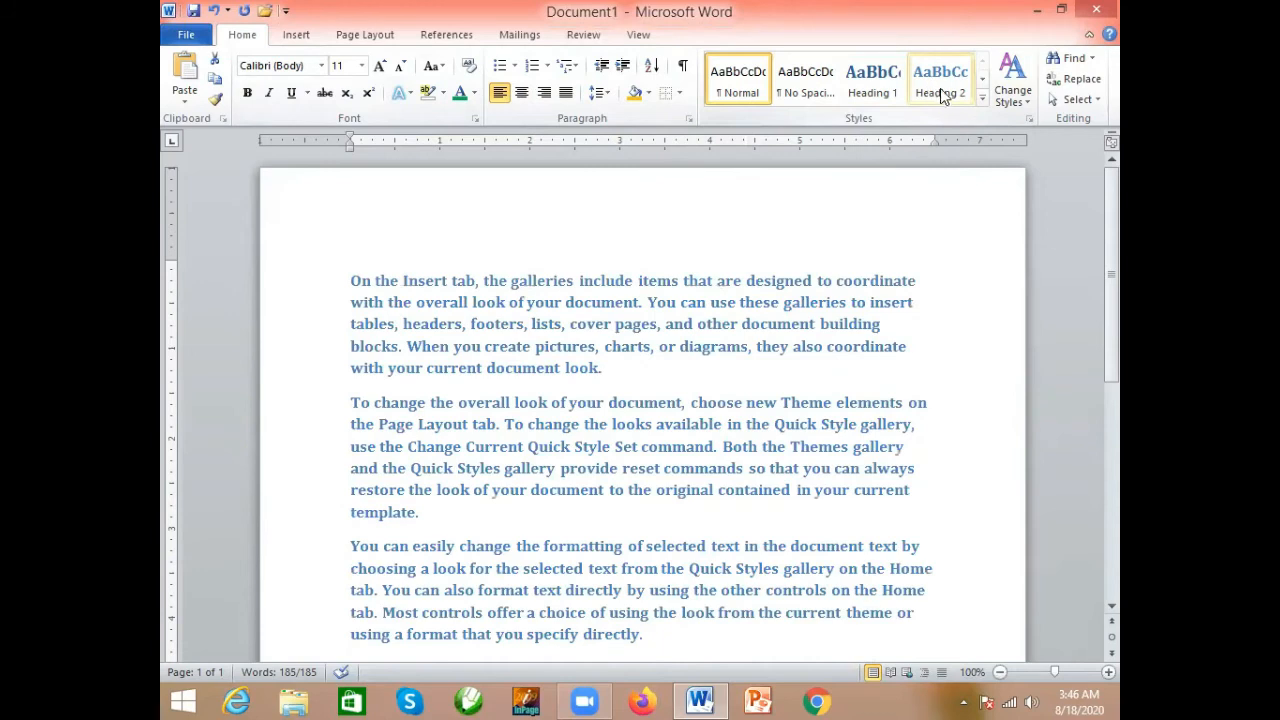
# - Apply the Subtitle quick style to all three paragraphs
pyautogui.click(984, 97)
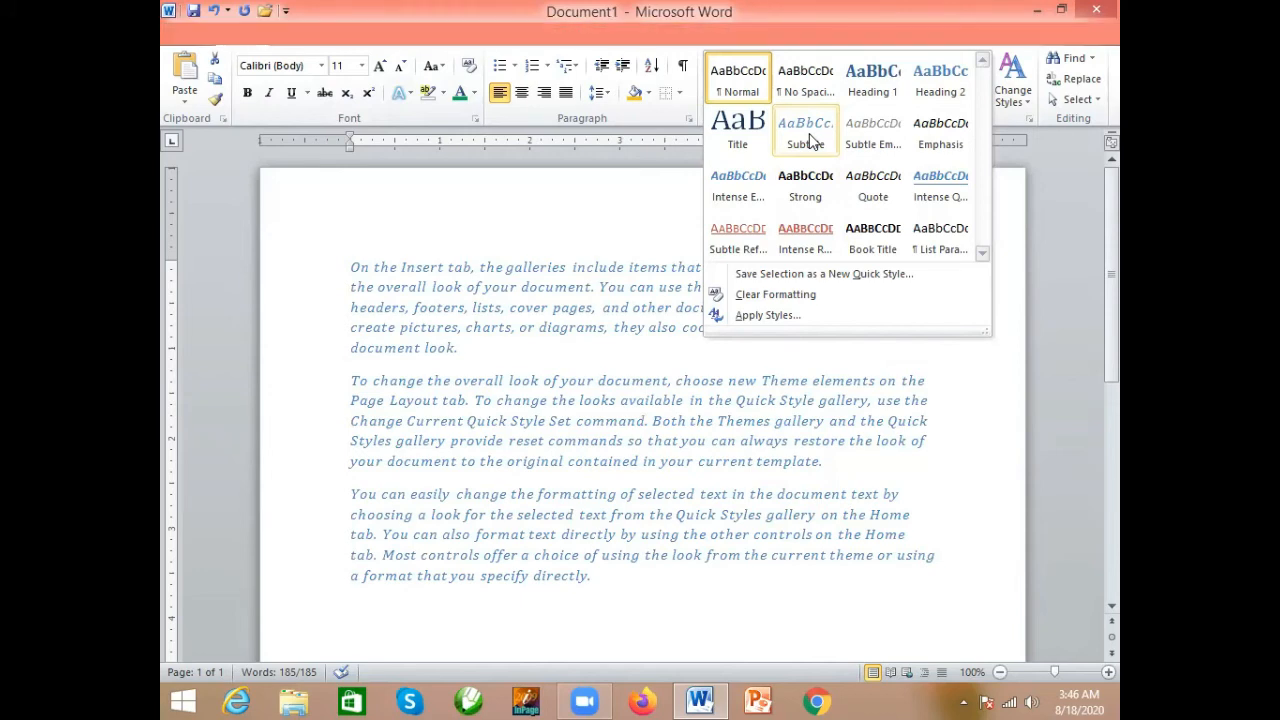
pyautogui.click(809, 138)
pyautogui.click(781, 349)
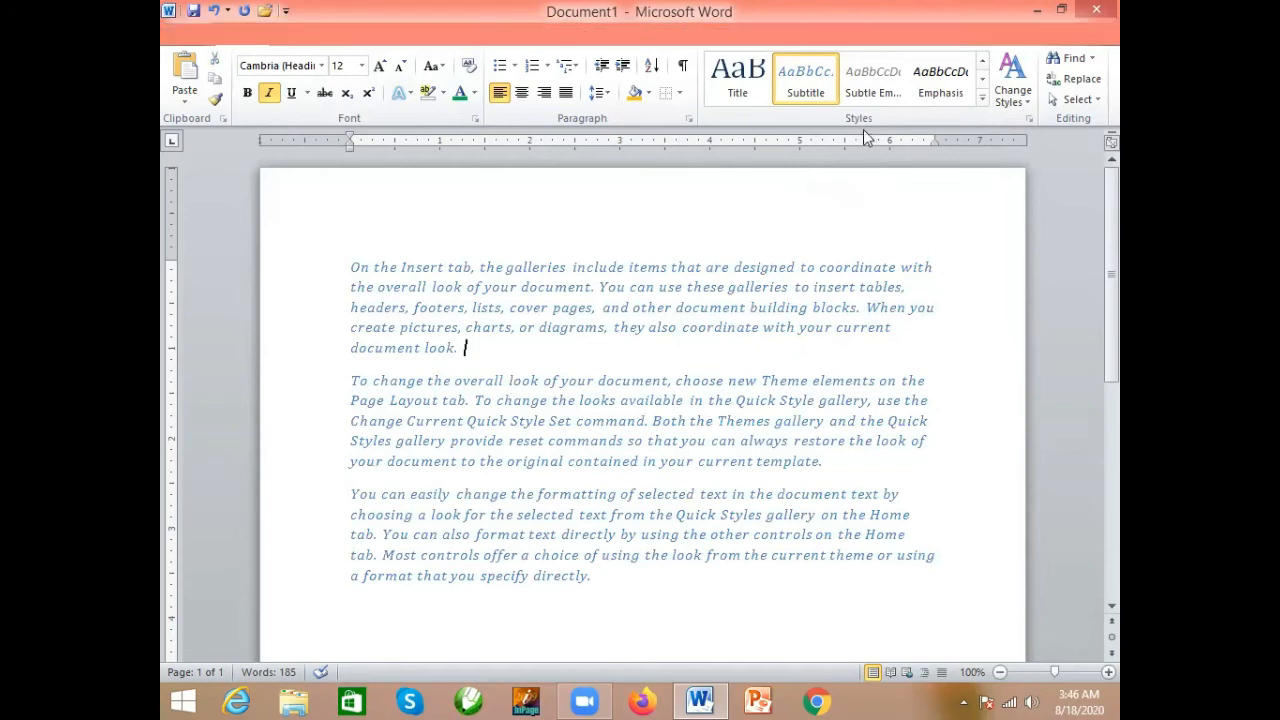
# - Look through the available quick styles for text without applying another one
pyautogui.click(982, 97)
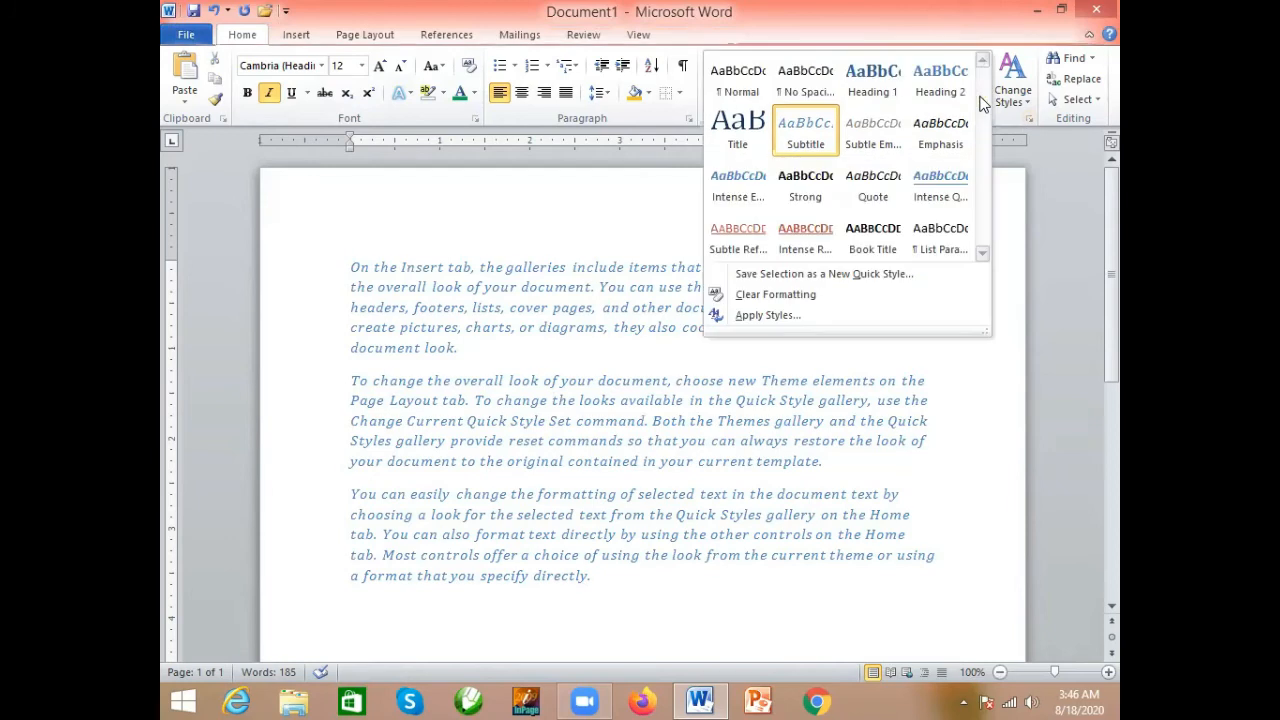
pyautogui.click(843, 297)
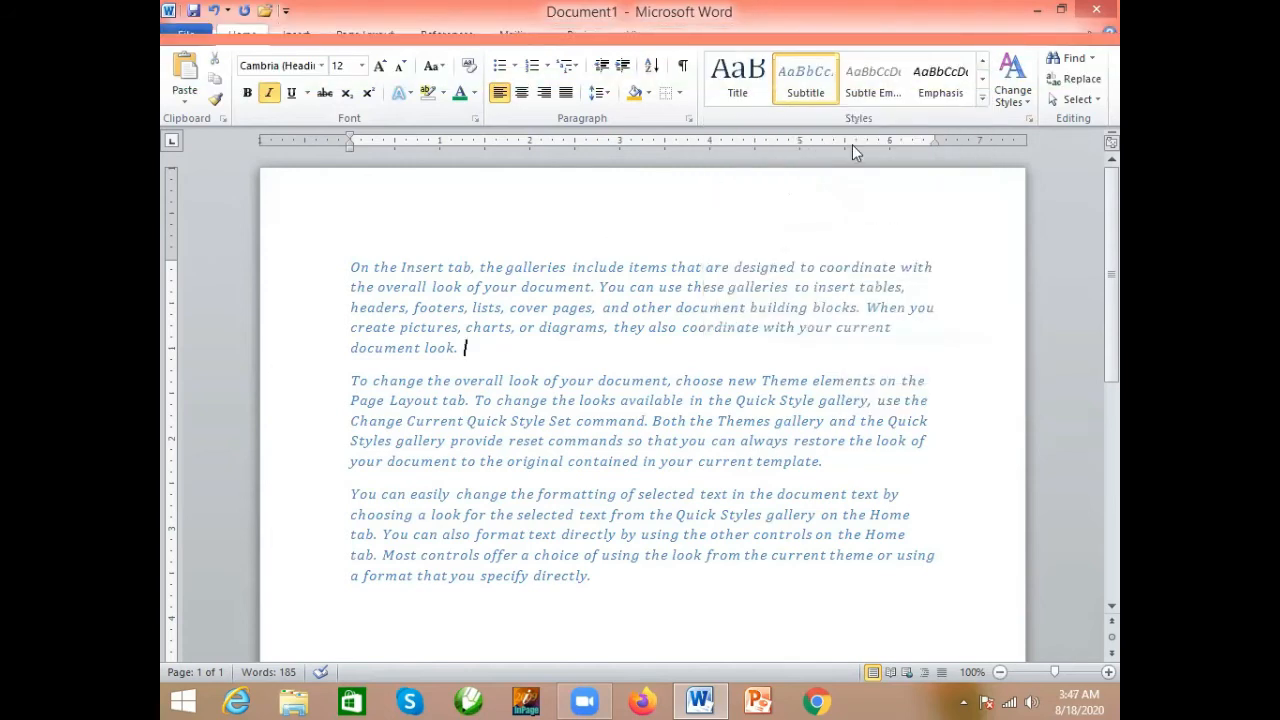
pyautogui.click(982, 79)
pyautogui.click(982, 86)
pyautogui.click(982, 62)
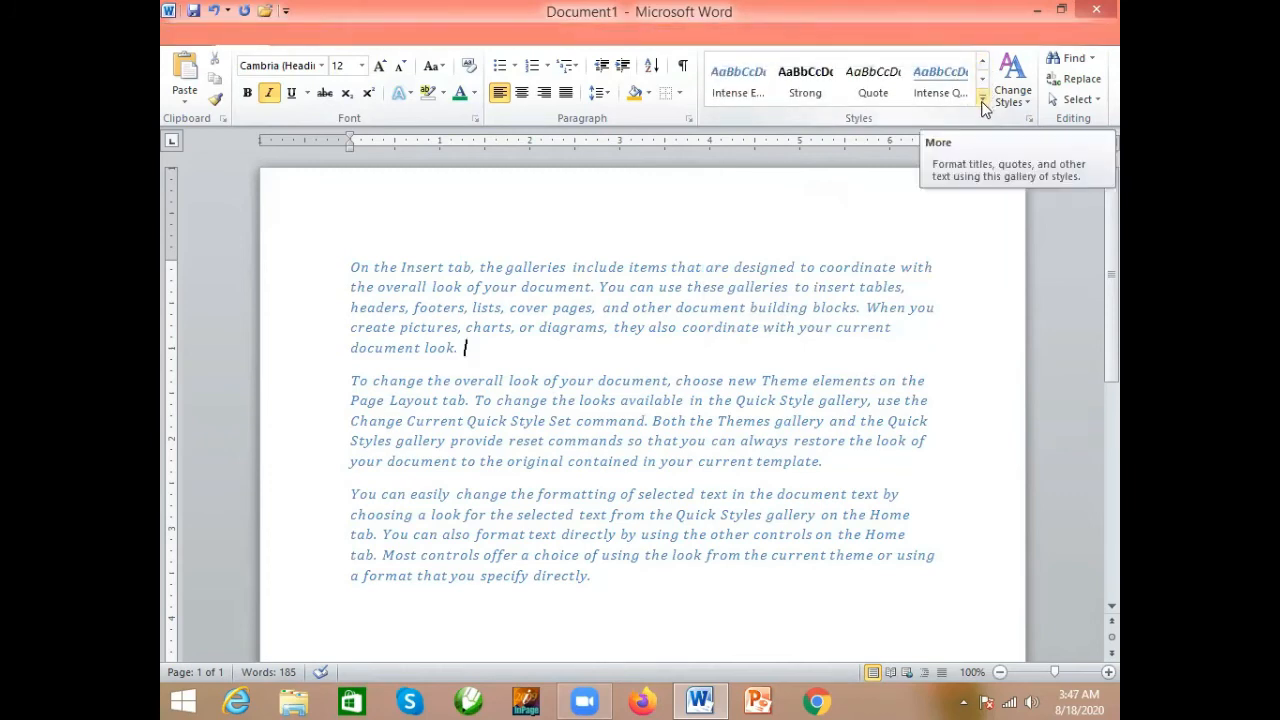
pyautogui.click(983, 101)
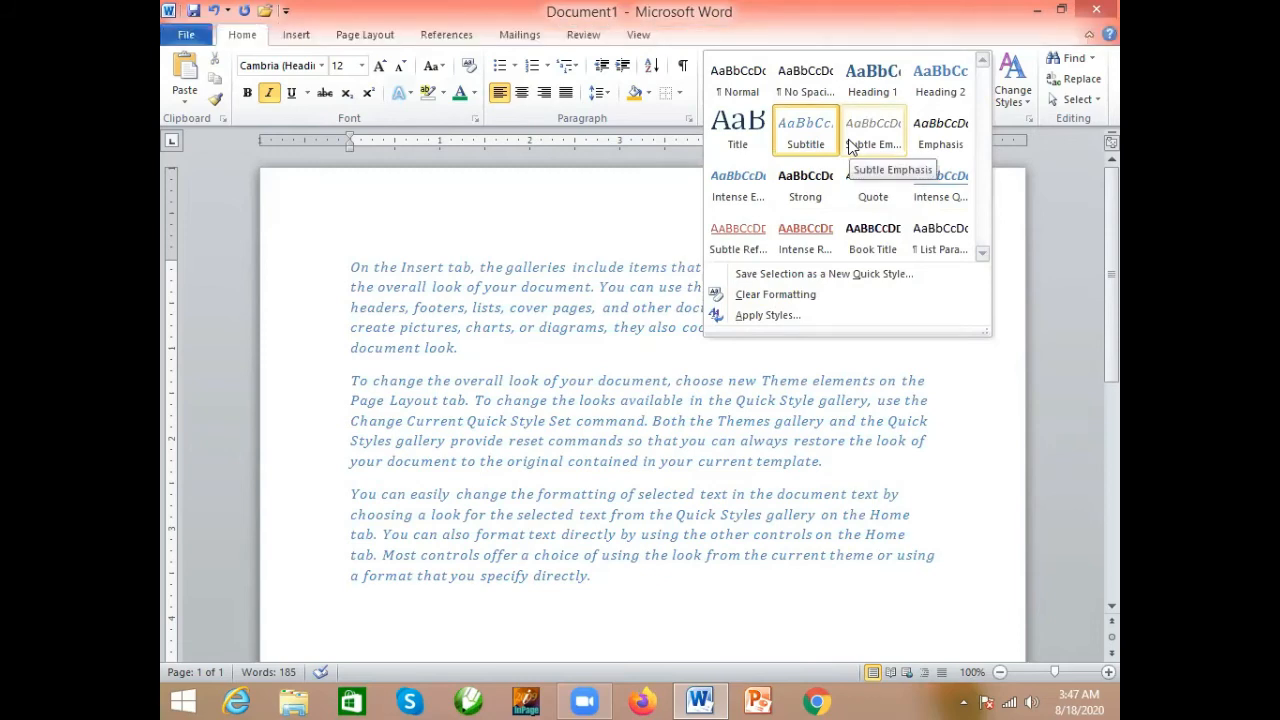
pyautogui.click(1042, 169)
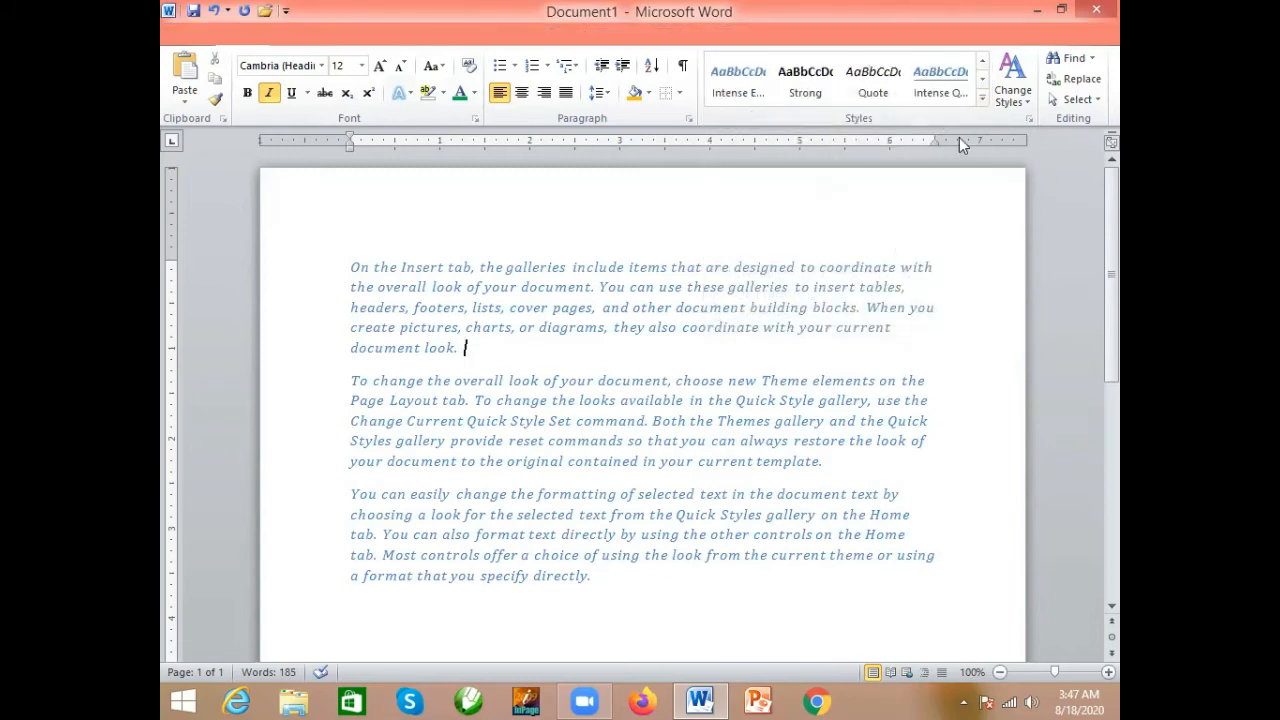
# - Examine the style set, theme color, theme font and paragraph spacing options for changing the document's styles
pyautogui.click(1024, 103)
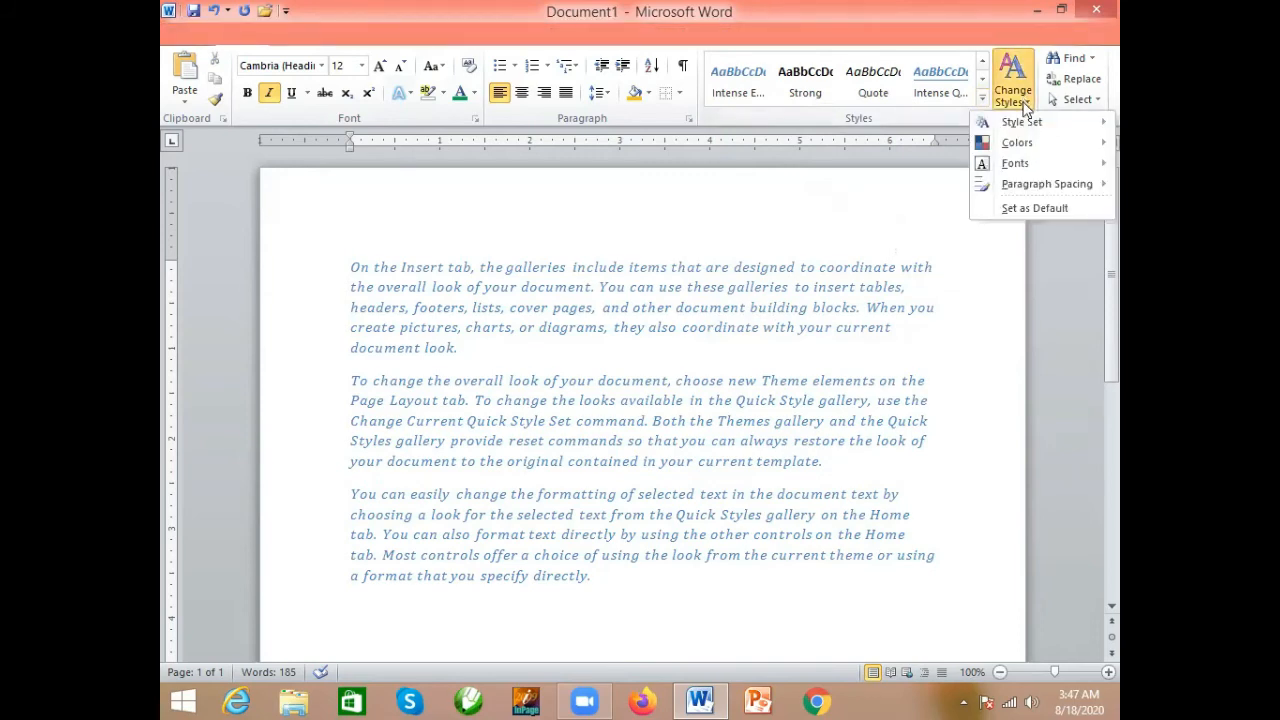
pyautogui.moveTo(1032, 122)
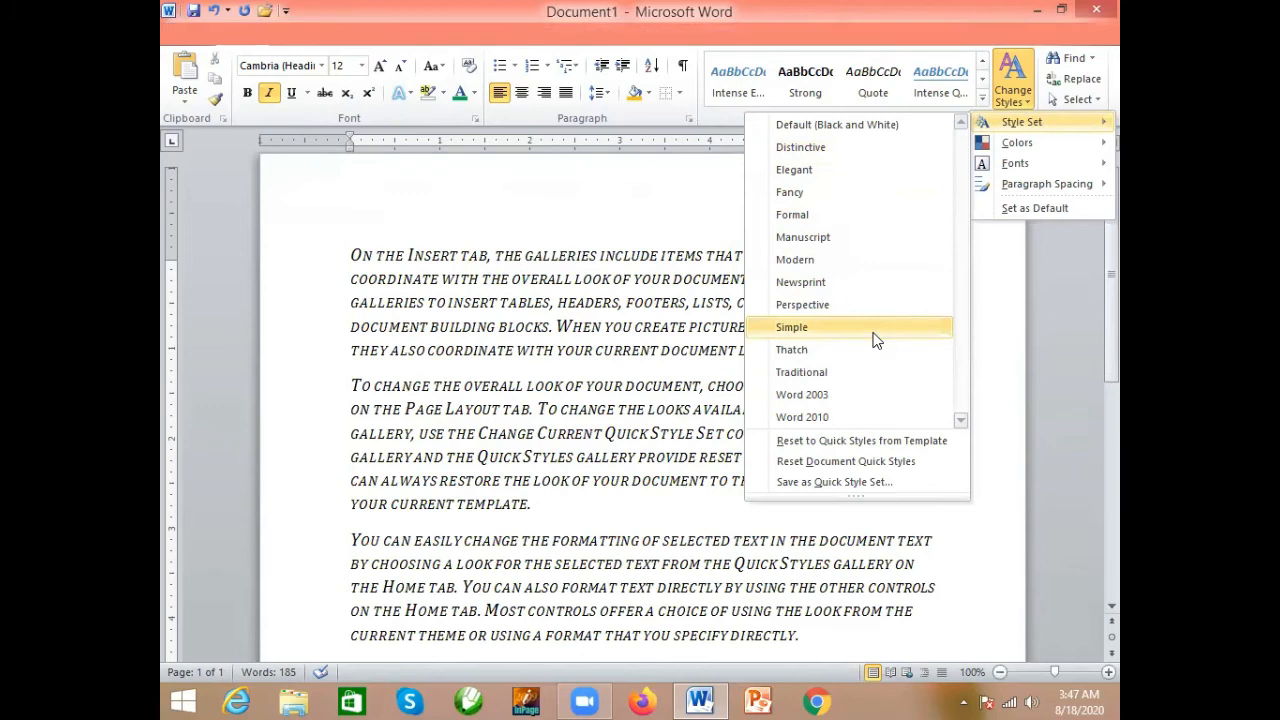
pyautogui.moveTo(1007, 148)
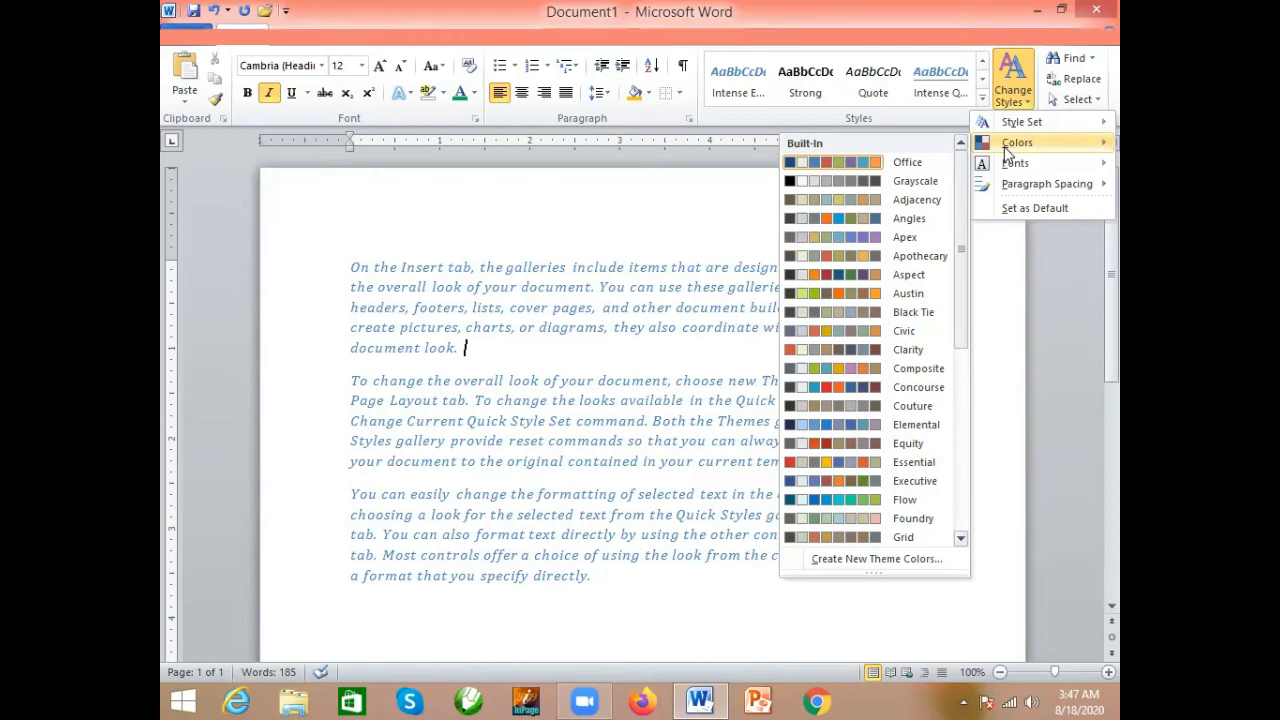
pyautogui.moveTo(1038, 165)
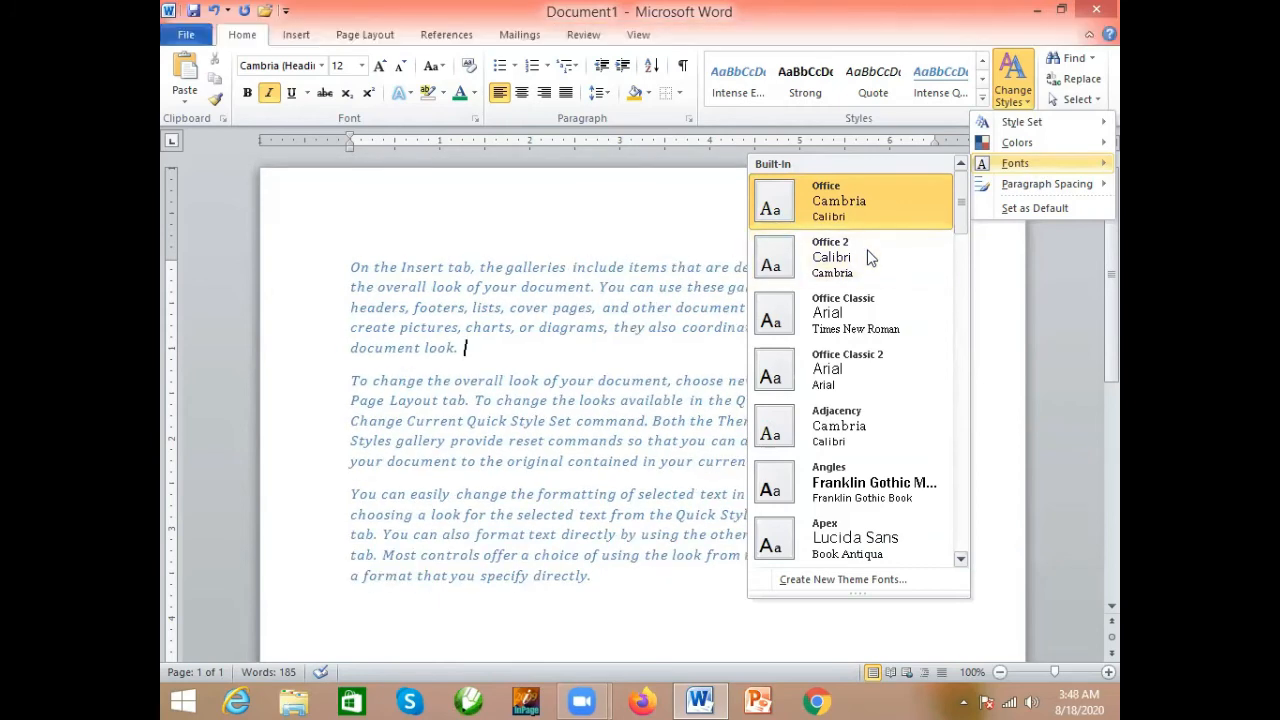
pyautogui.click(1047, 293)
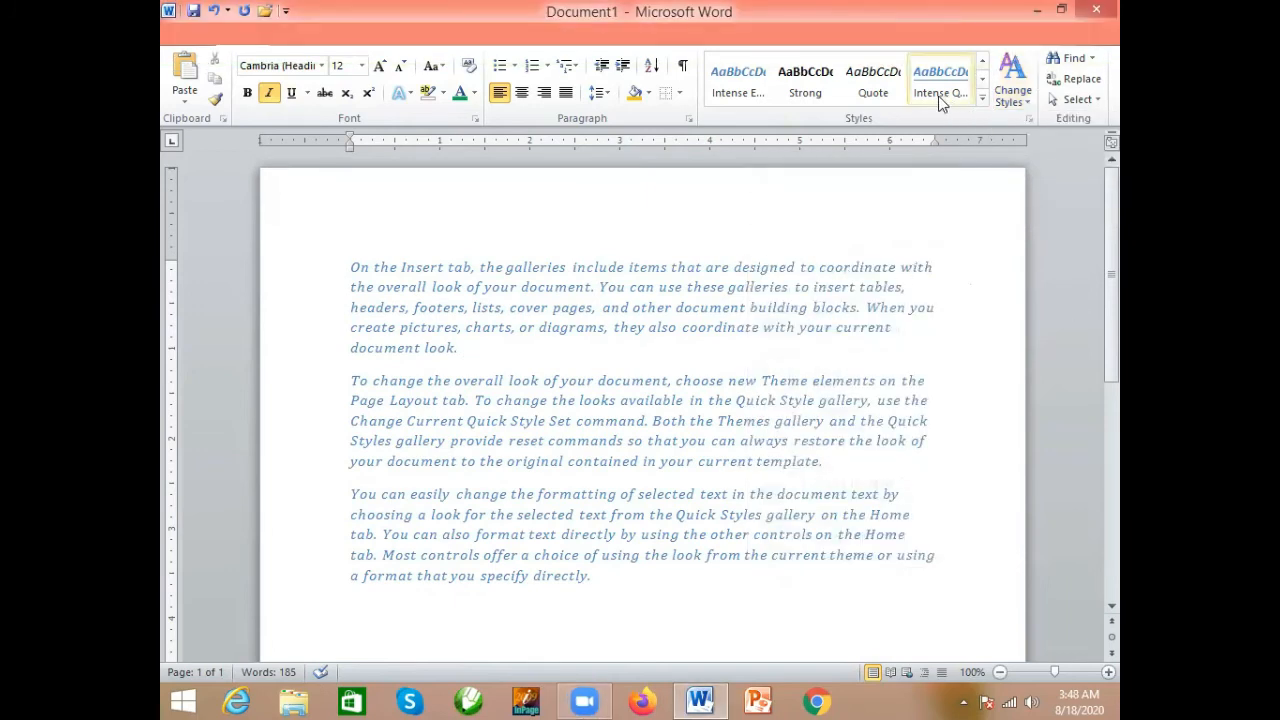
pyautogui.click(1012, 96)
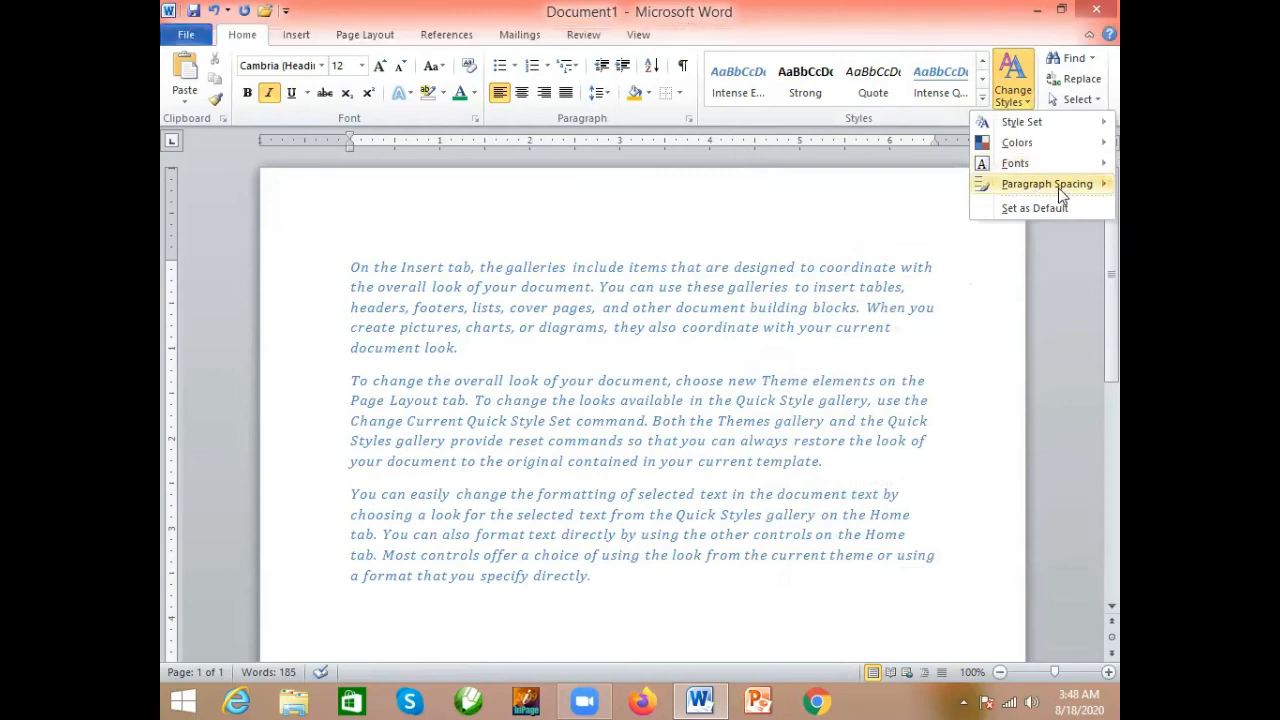
pyautogui.moveTo(1047, 190)
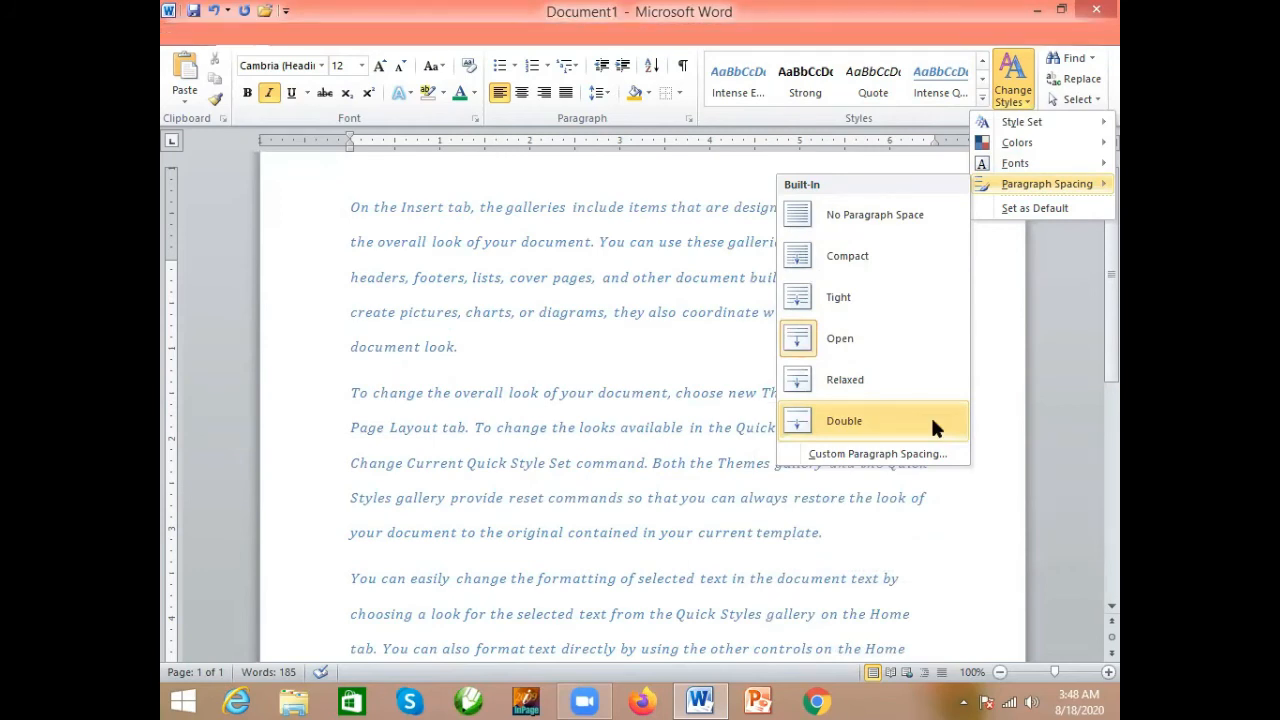
pyautogui.click(999, 302)
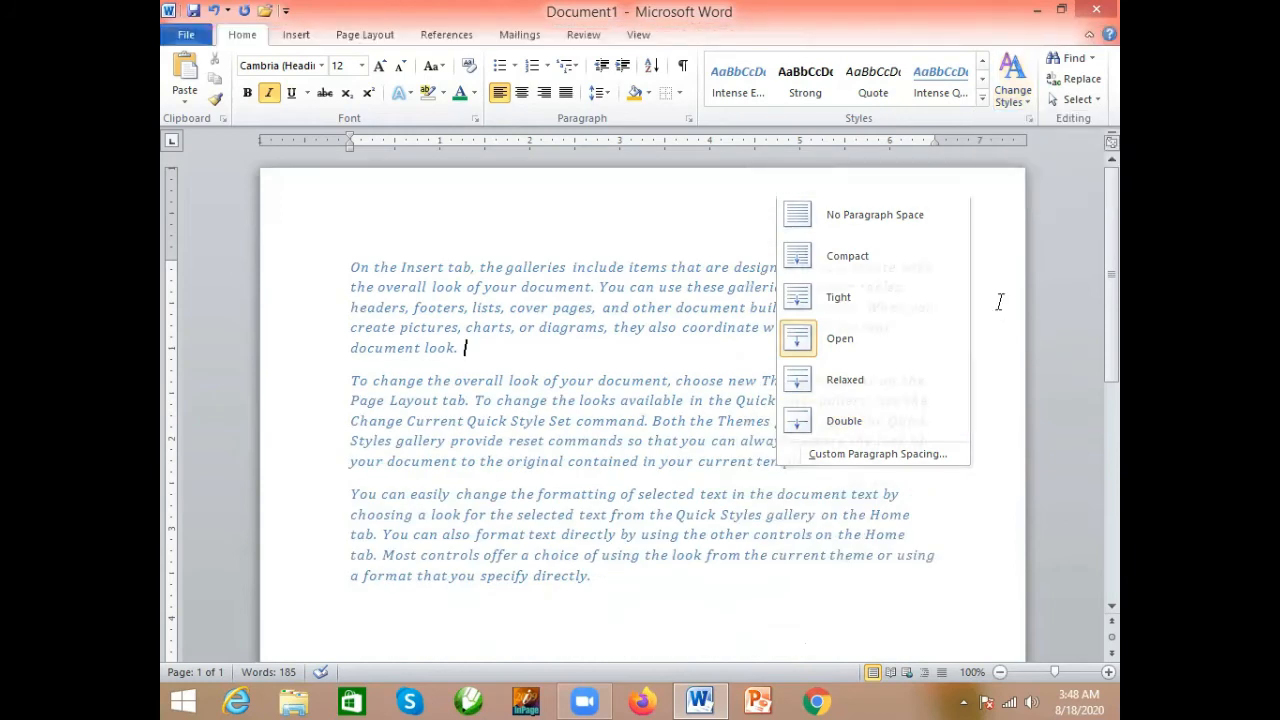
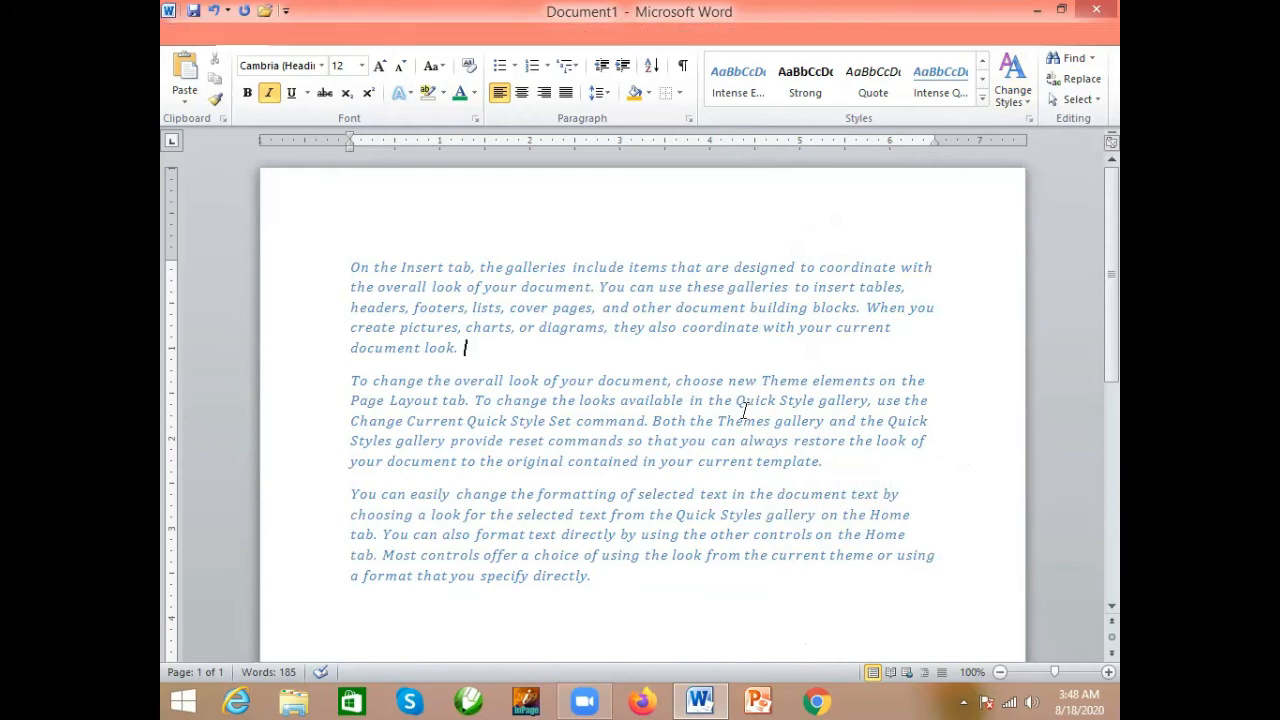
pyautogui.click(1090, 60)
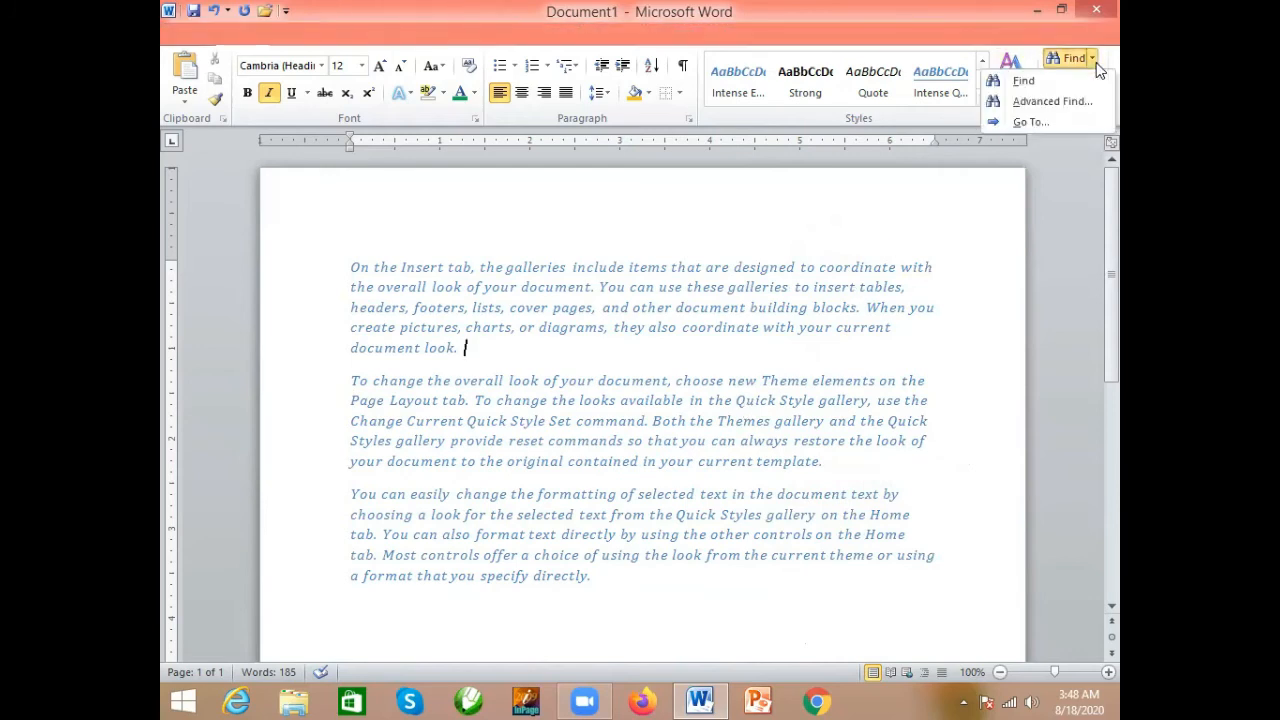
pyautogui.click(1066, 80)
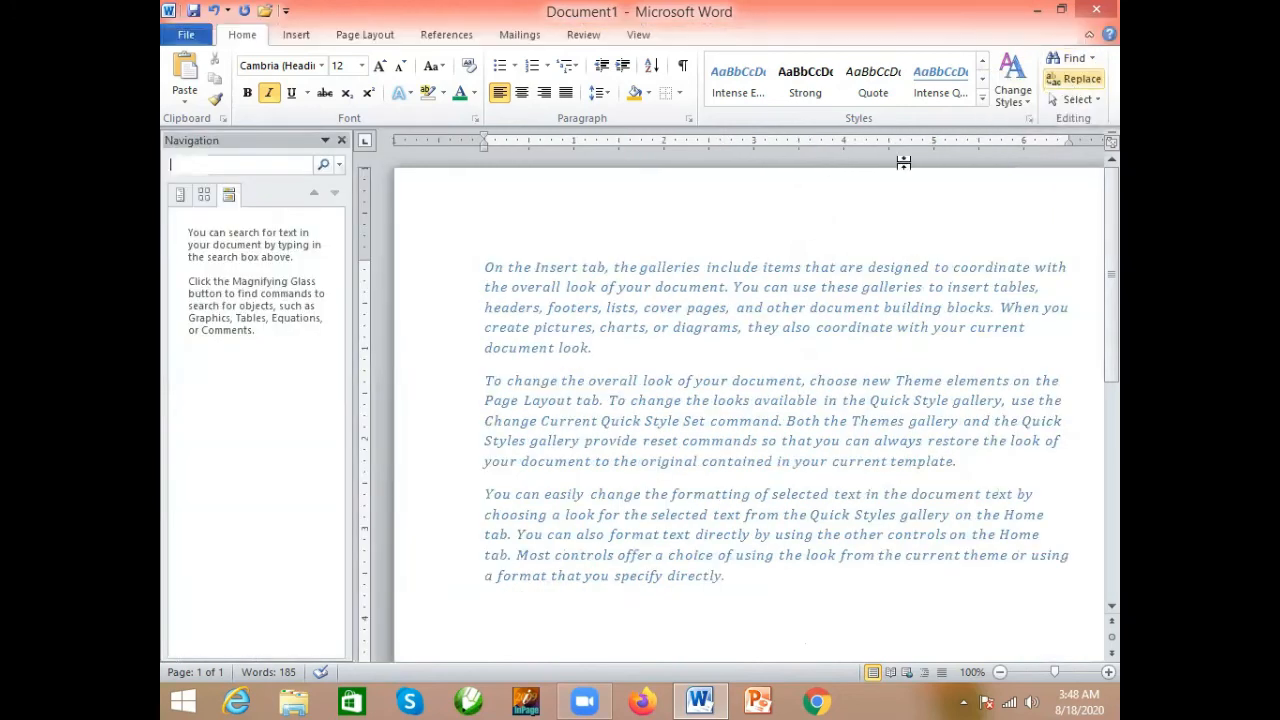
pyautogui.click(341, 140)
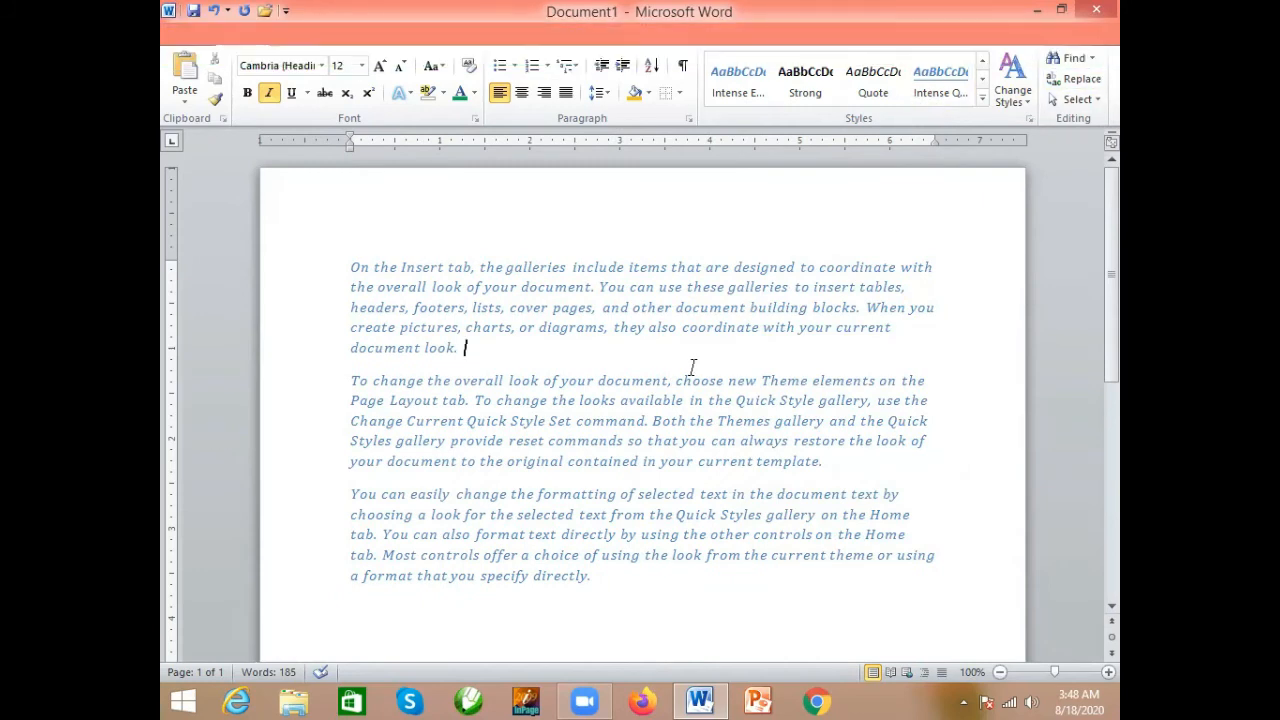
# - Search the text for the word "document", review the highlighted matches, and close the search pane
pyautogui.hotkey('ctrl', 'f')
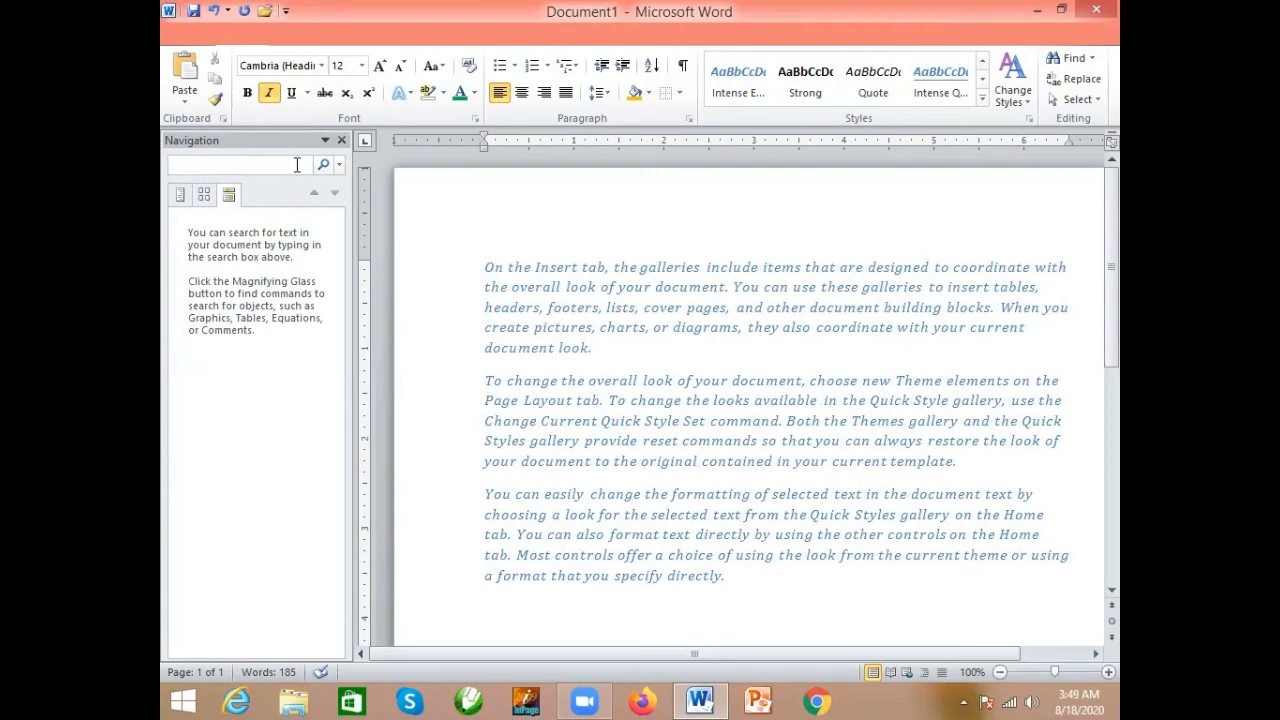
pyautogui.write('document')
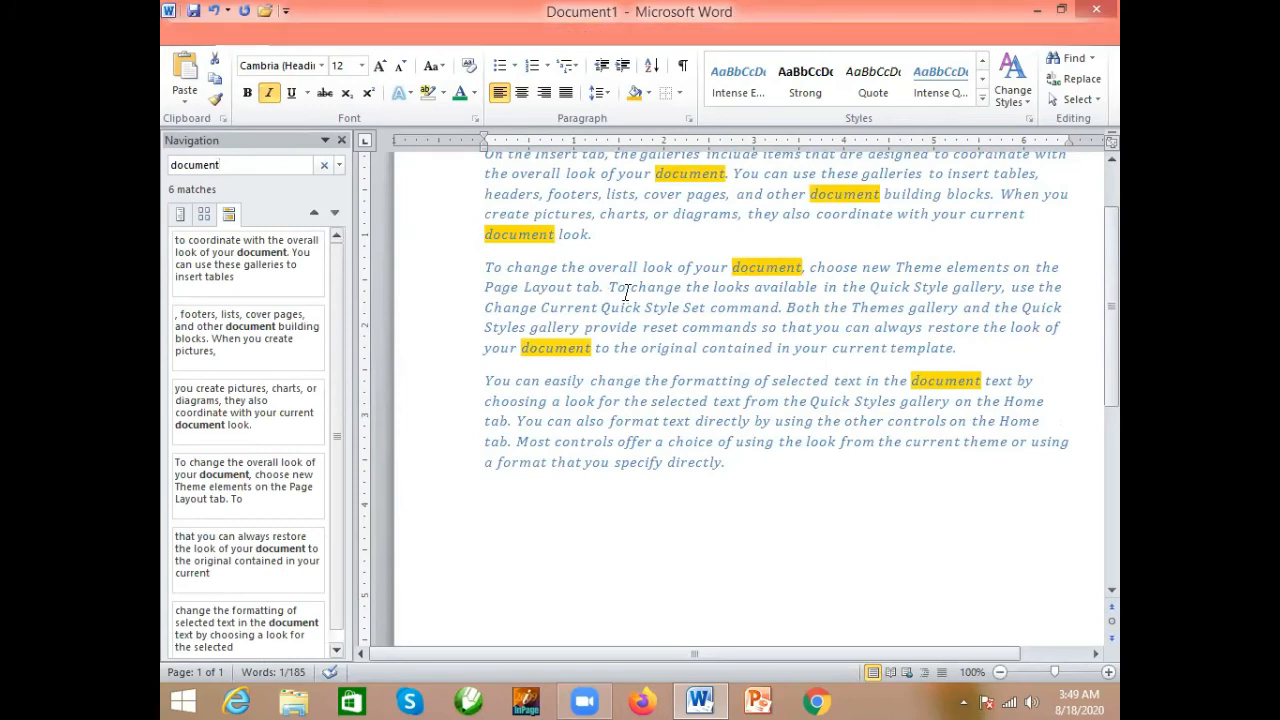
pyautogui.scroll(2, 1112, 288)
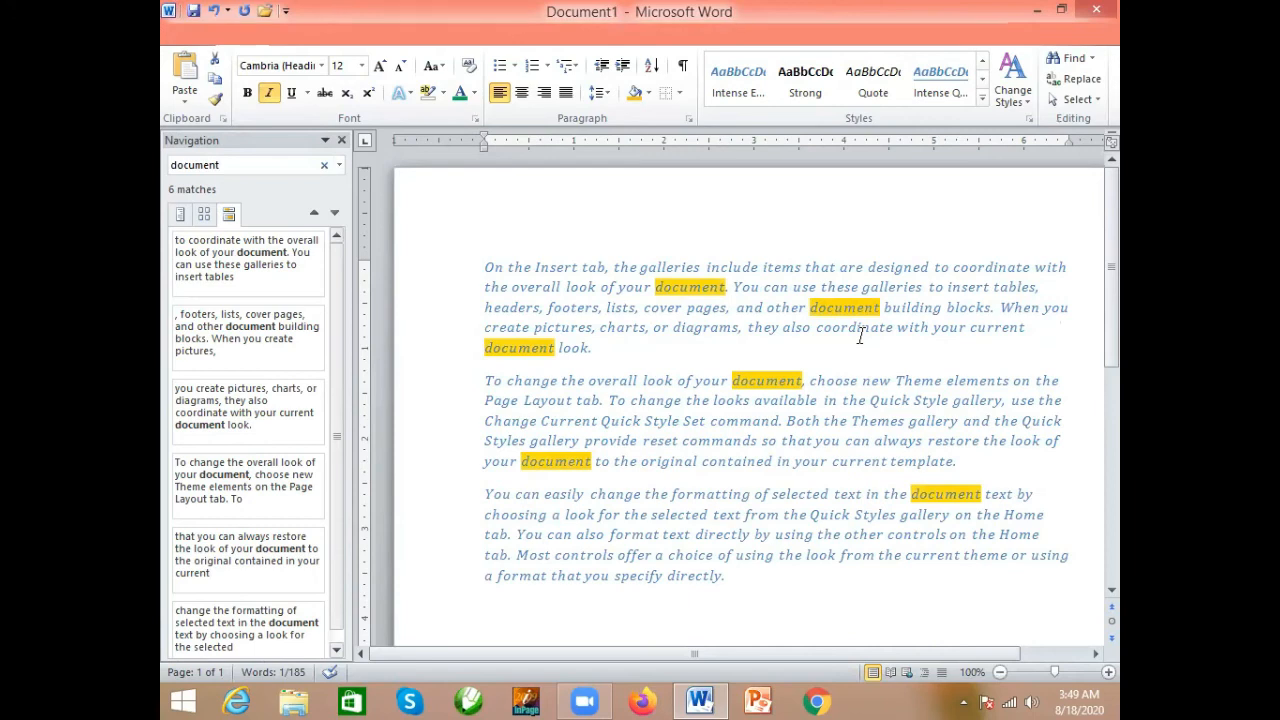
pyautogui.click(341, 143)
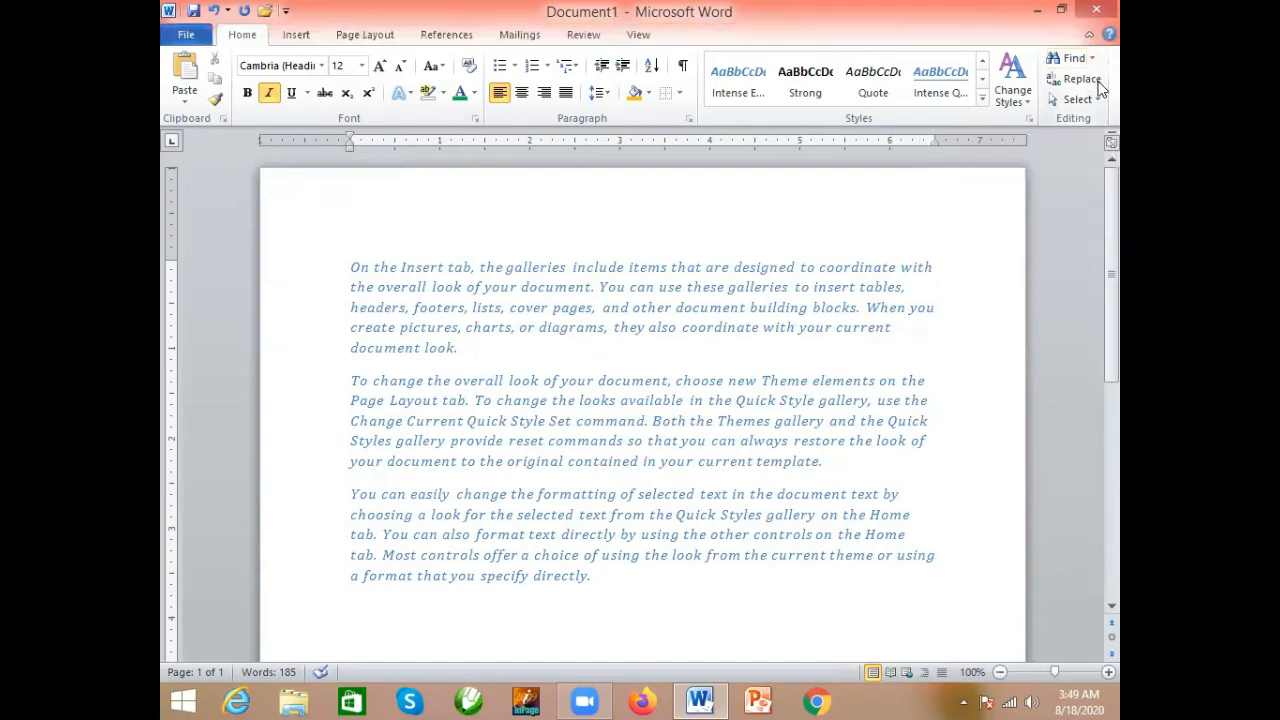
# - Open Find and Replace, move the dialog lower on the page, and compare its Find and Replace options
pyautogui.click(1080, 82)
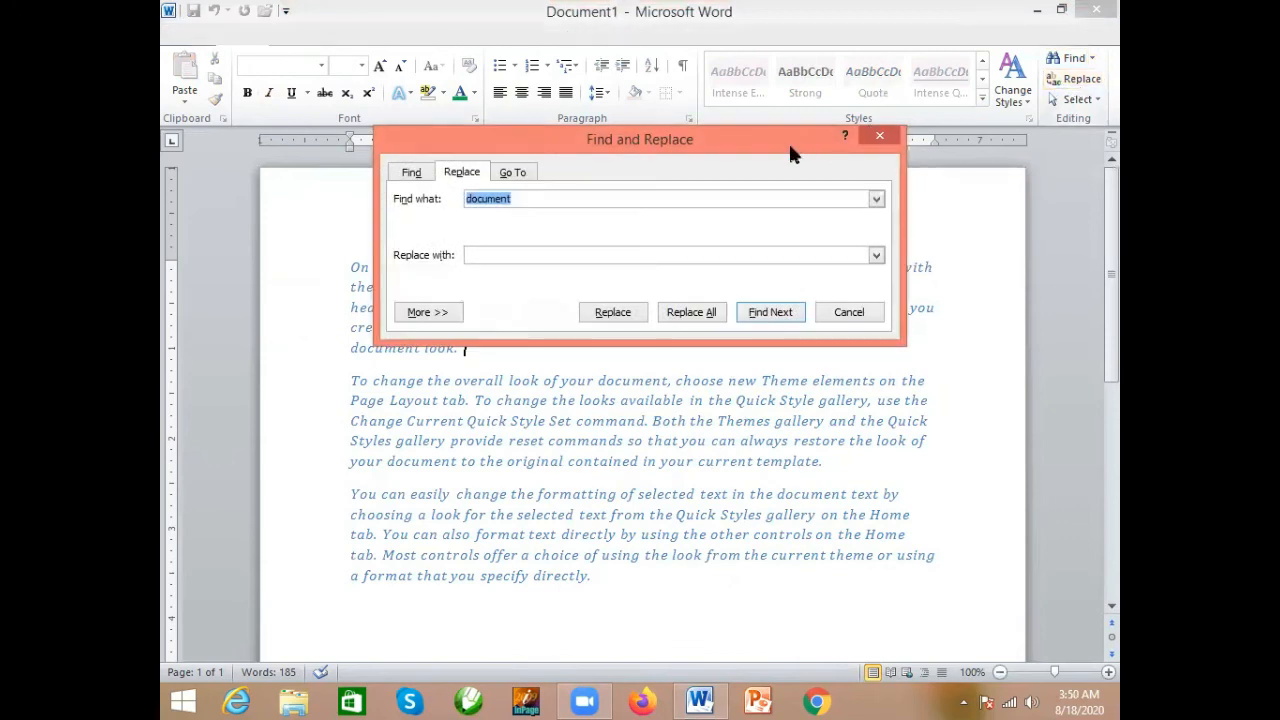
pyautogui.moveTo(790, 146); pyautogui.dragTo(808, 153)
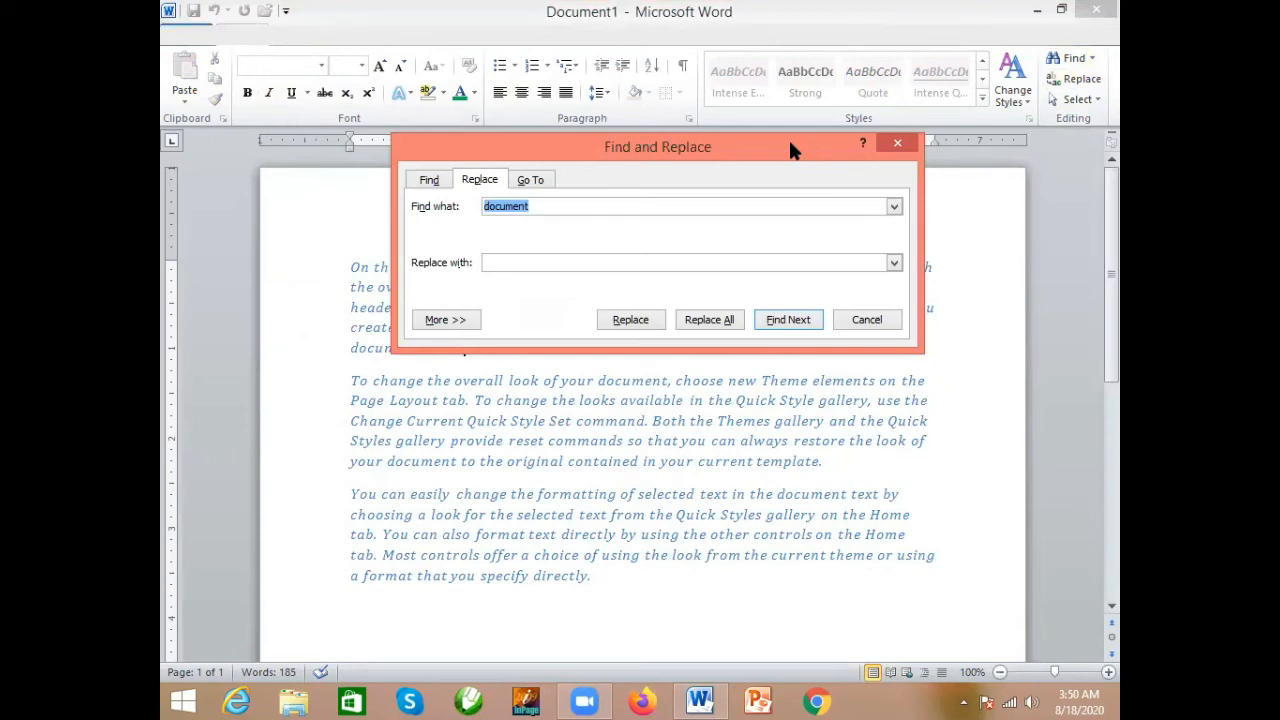
pyautogui.moveTo(835, 162); pyautogui.dragTo(880, 181)
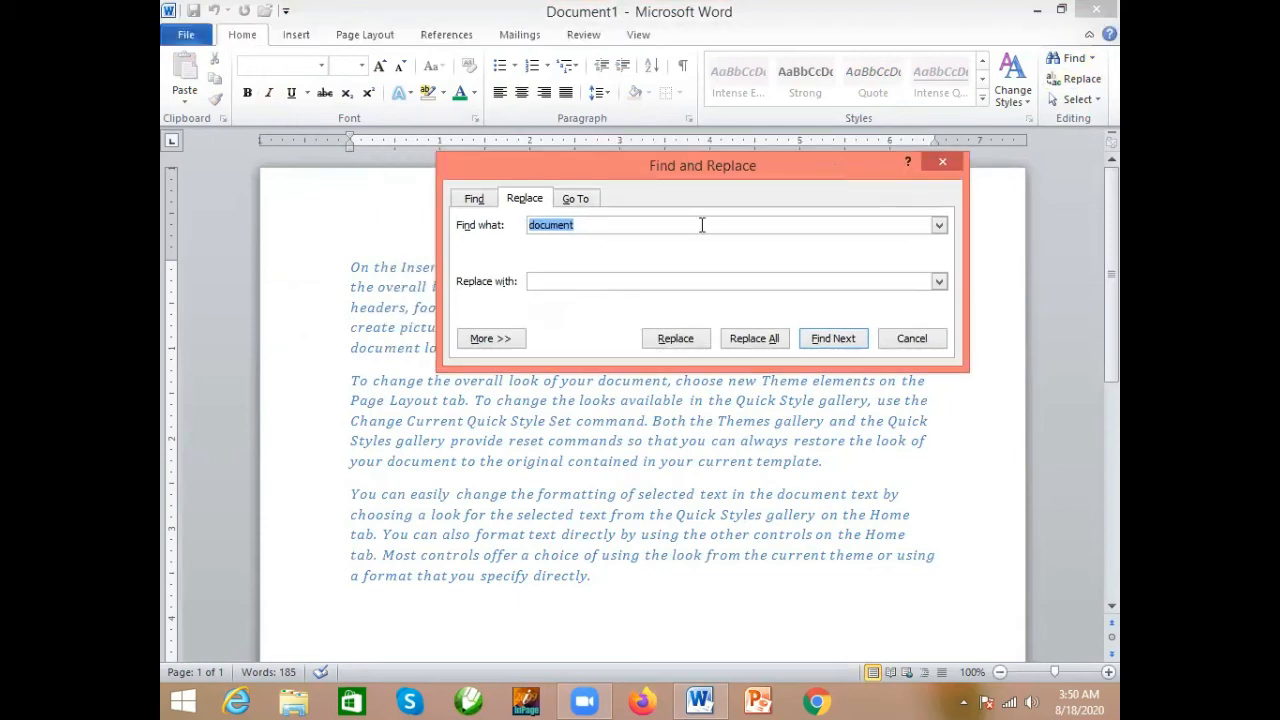
pyautogui.click(474, 201)
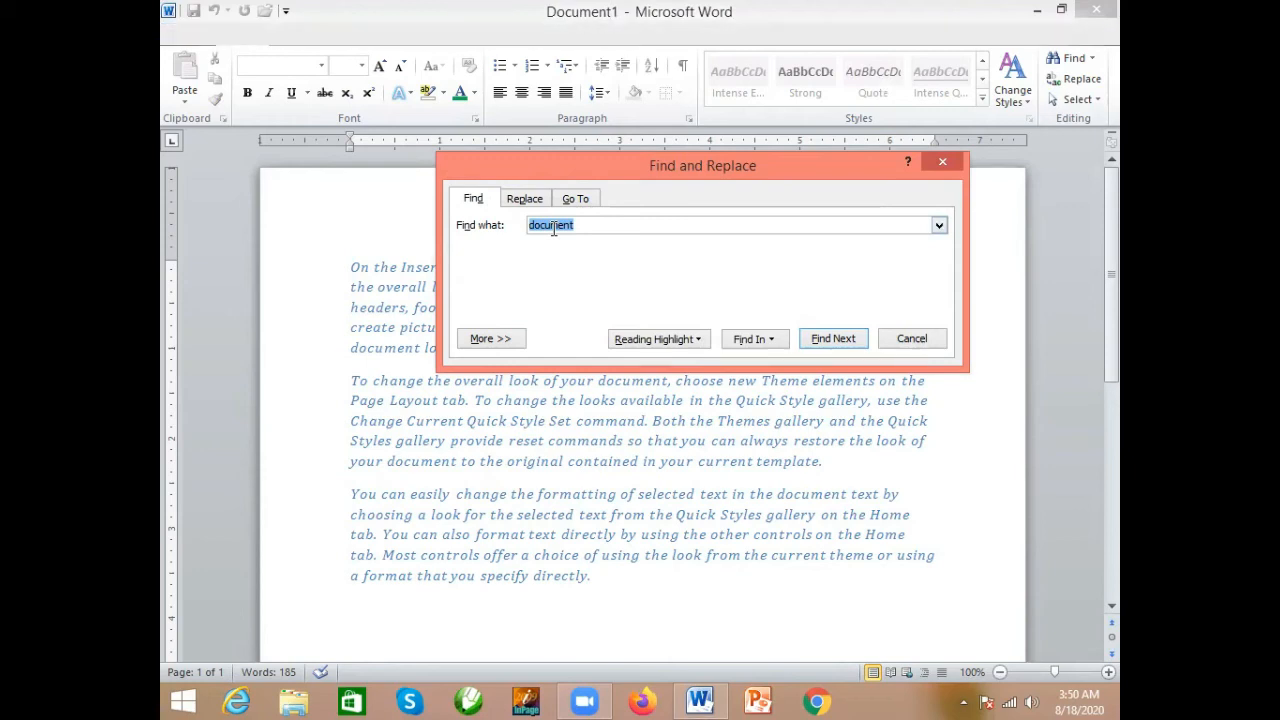
pyautogui.click(526, 199)
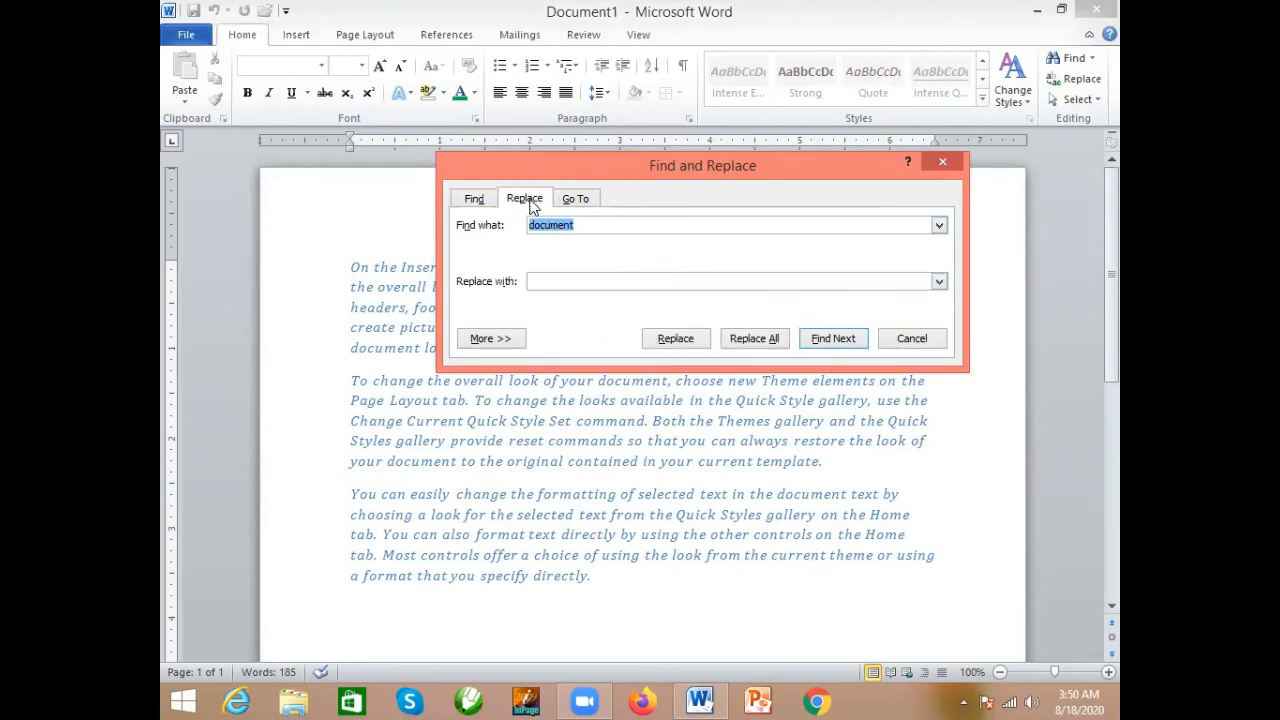
# - Try "design" as the text to find
pyautogui.click(600, 280)
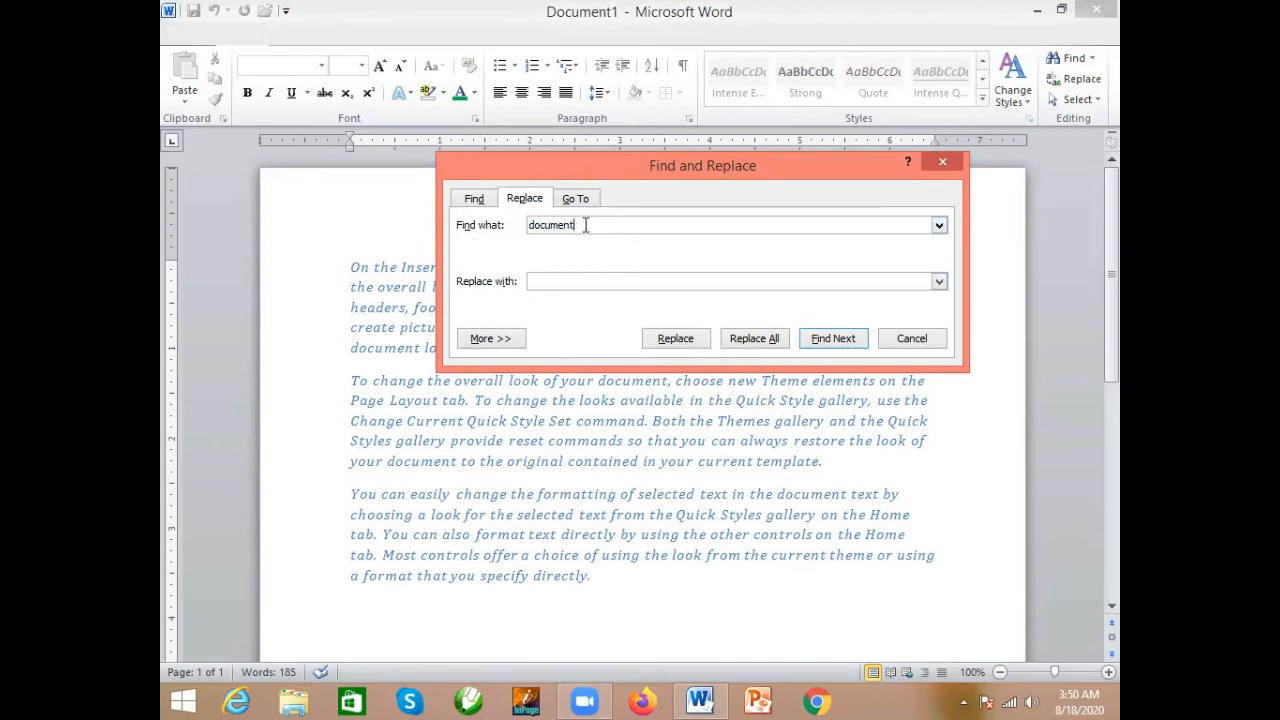
pyautogui.click(574, 281)
pyautogui.doubleClick(555, 222)
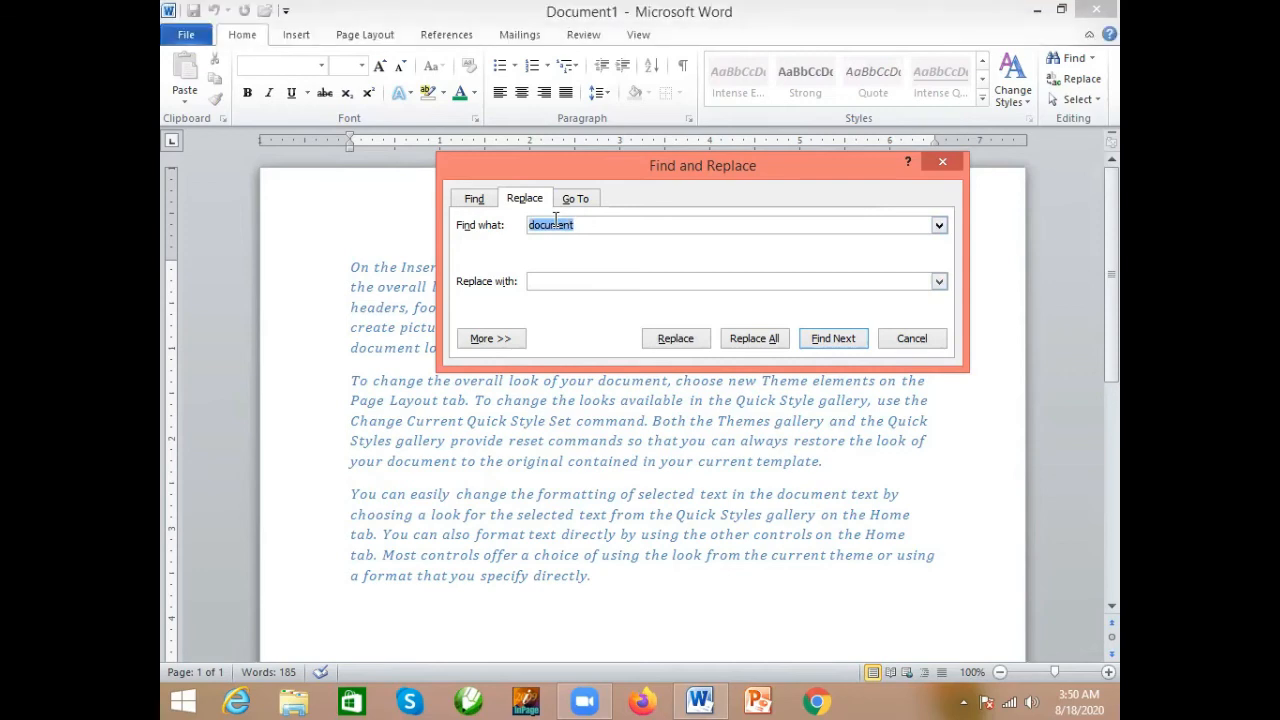
pyautogui.write('design')
pyautogui.click(596, 283)
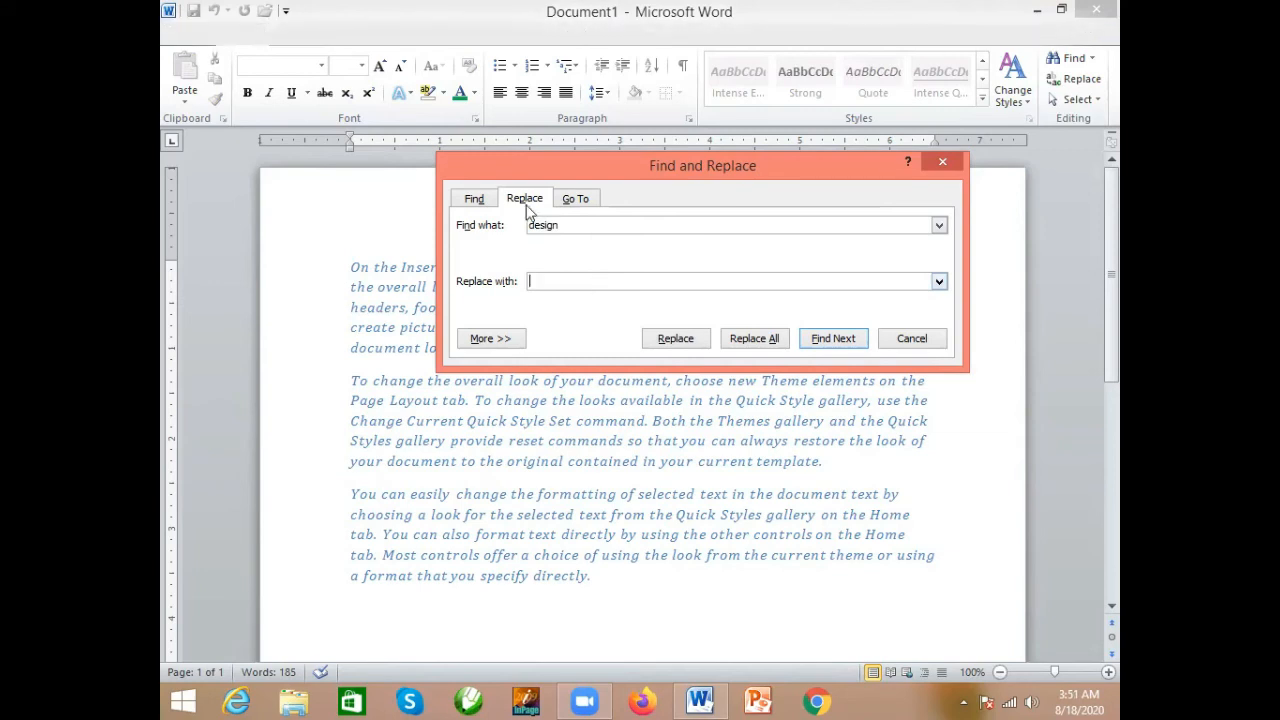
# - Set the text to find to "styles" and the replacement text to "design"
pyautogui.doubleClick(549, 227)
pyautogui.write('styles')
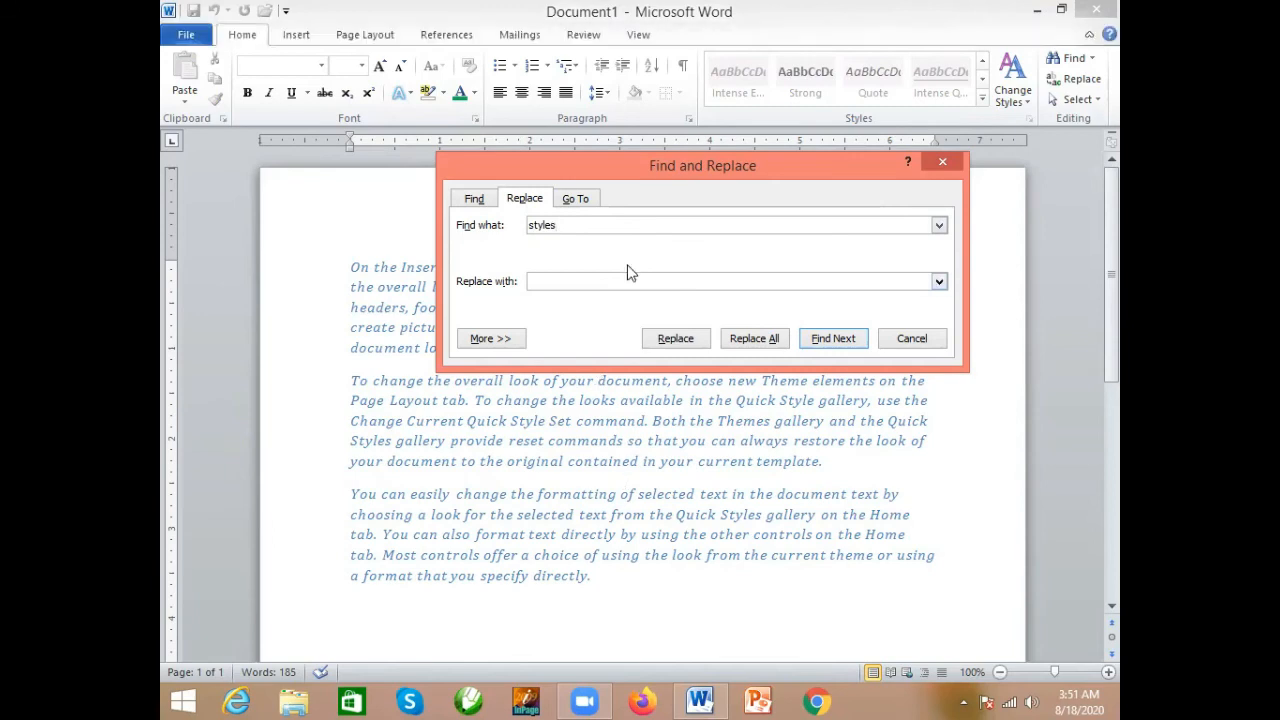
pyautogui.click(601, 283)
pyautogui.write('design')
pyautogui.click(562, 224)
pyautogui.press('BackSpace')
pyautogui.write('s')
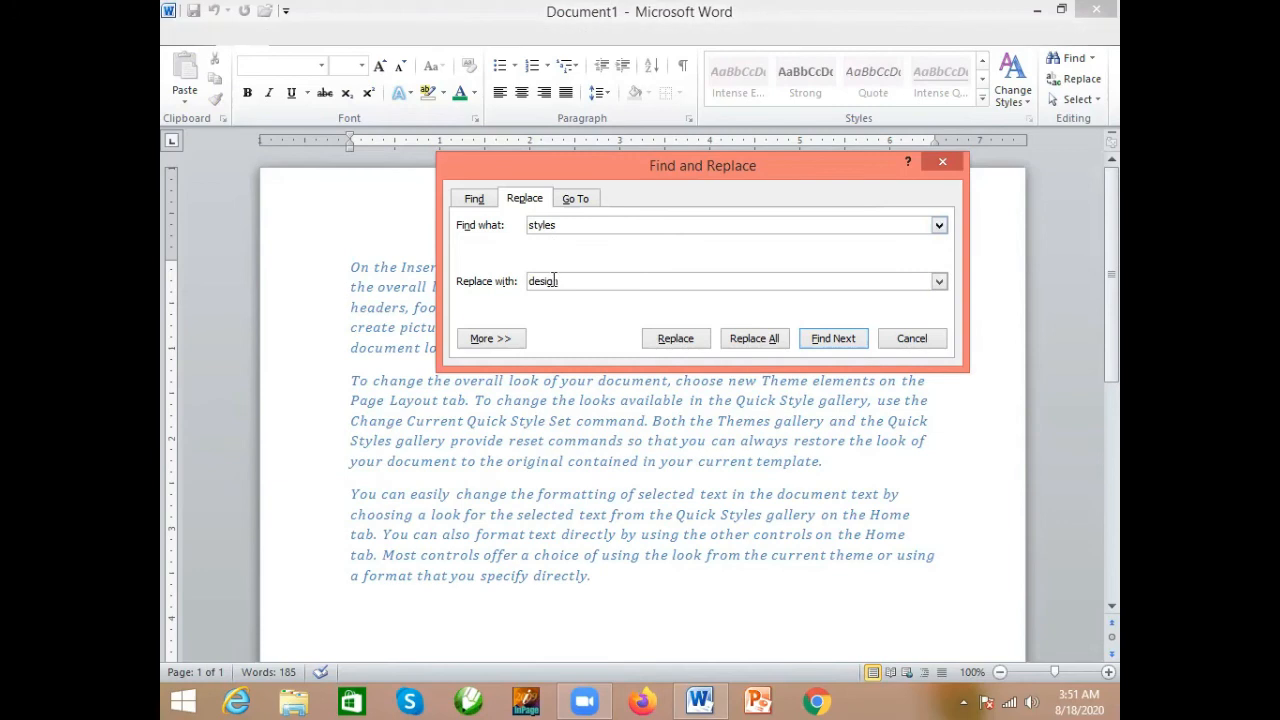
pyautogui.click(557, 281)
# - Replace each occurrence of "styles" with "design" one at a time, and close the Find and Replace dialog
pyautogui.press('Return')
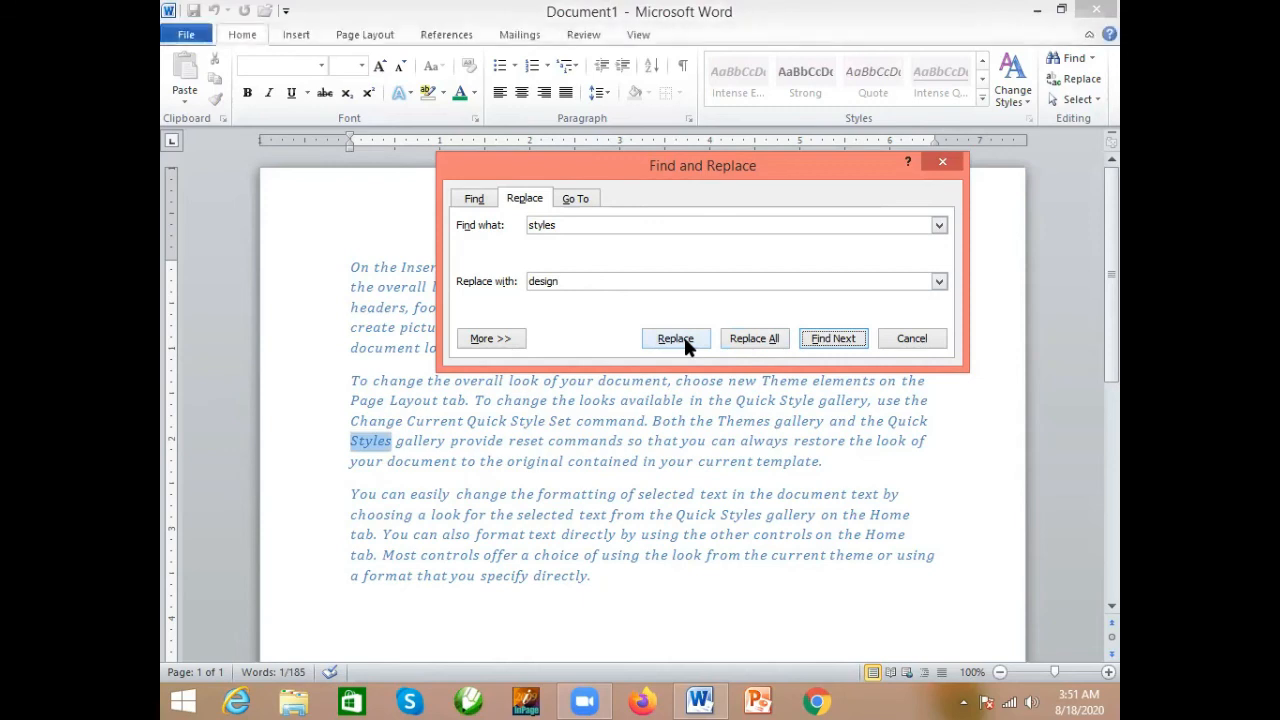
pyautogui.click(685, 341)
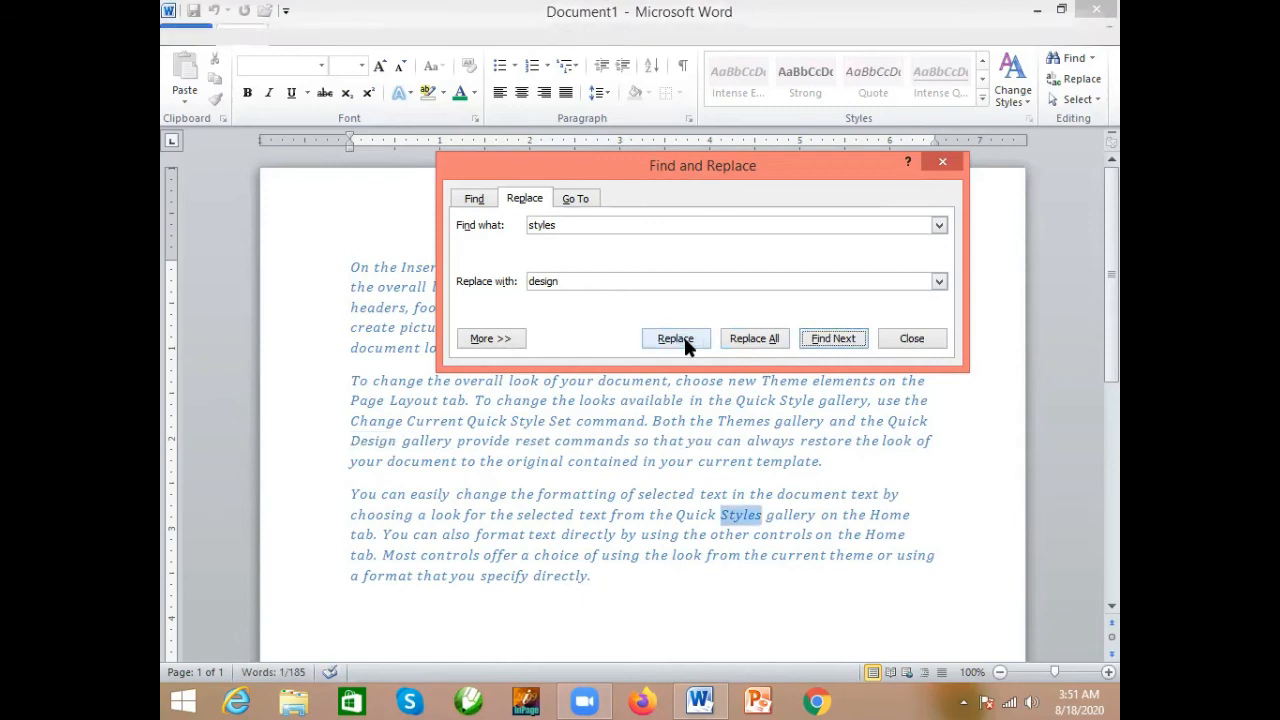
pyautogui.click(685, 341)
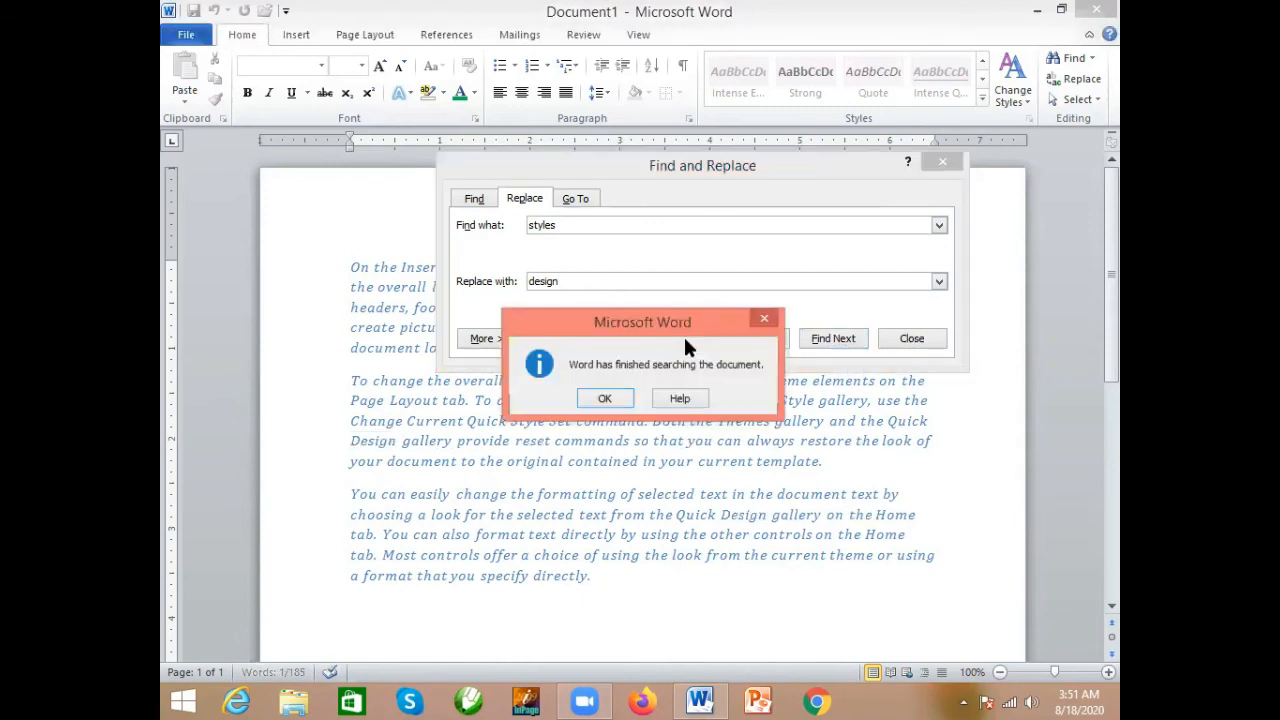
pyautogui.click(615, 398)
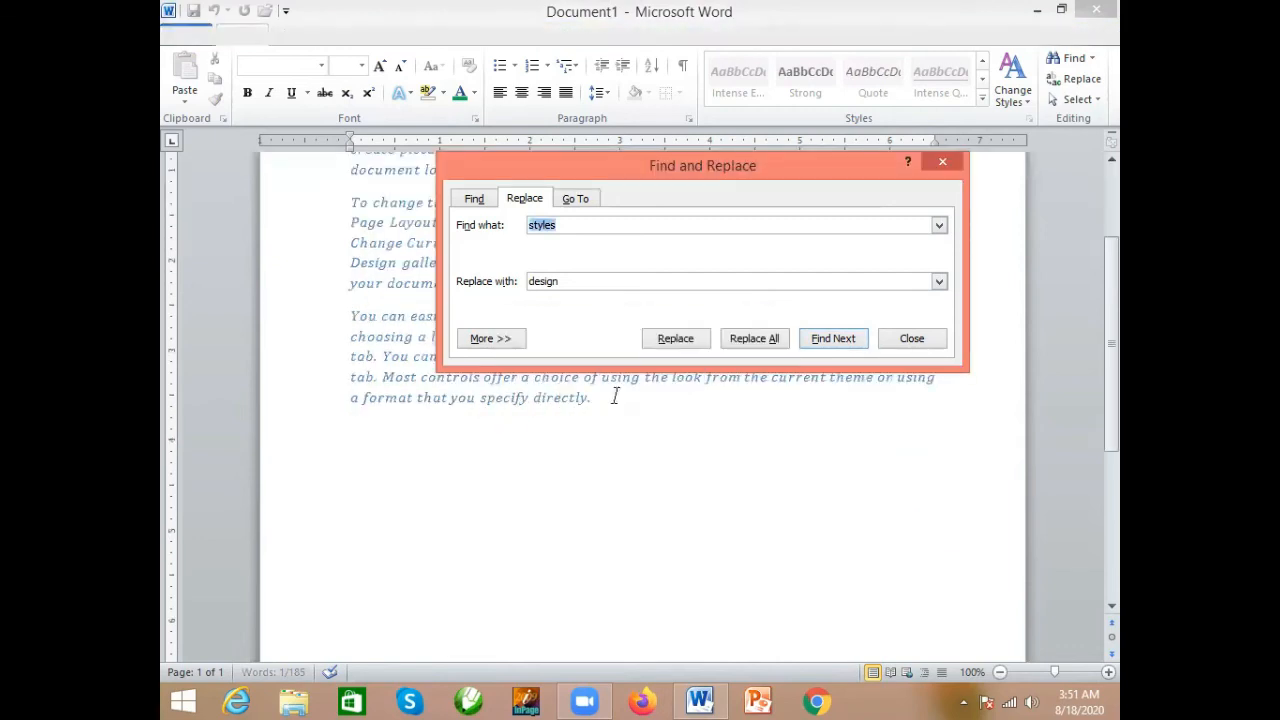
pyautogui.click(920, 338)
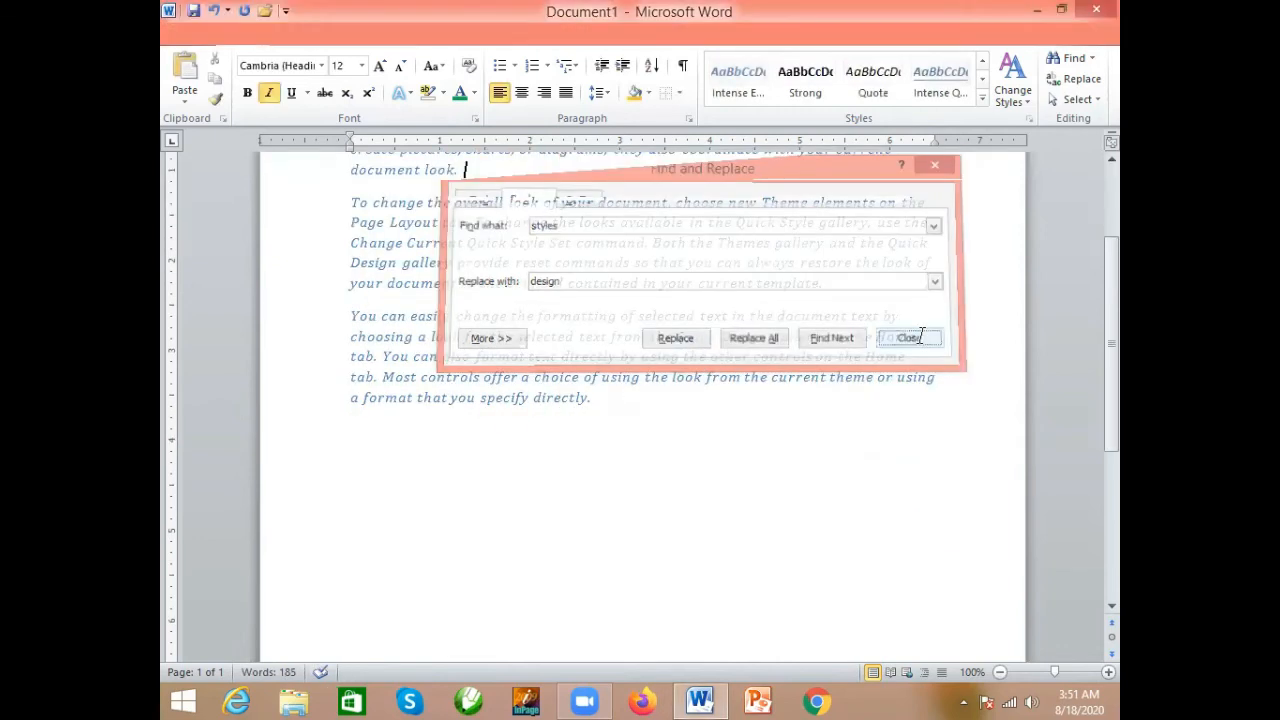
# - View the available options for selecting text and objects without choosing one
pyautogui.scroll(3, 738, 357)
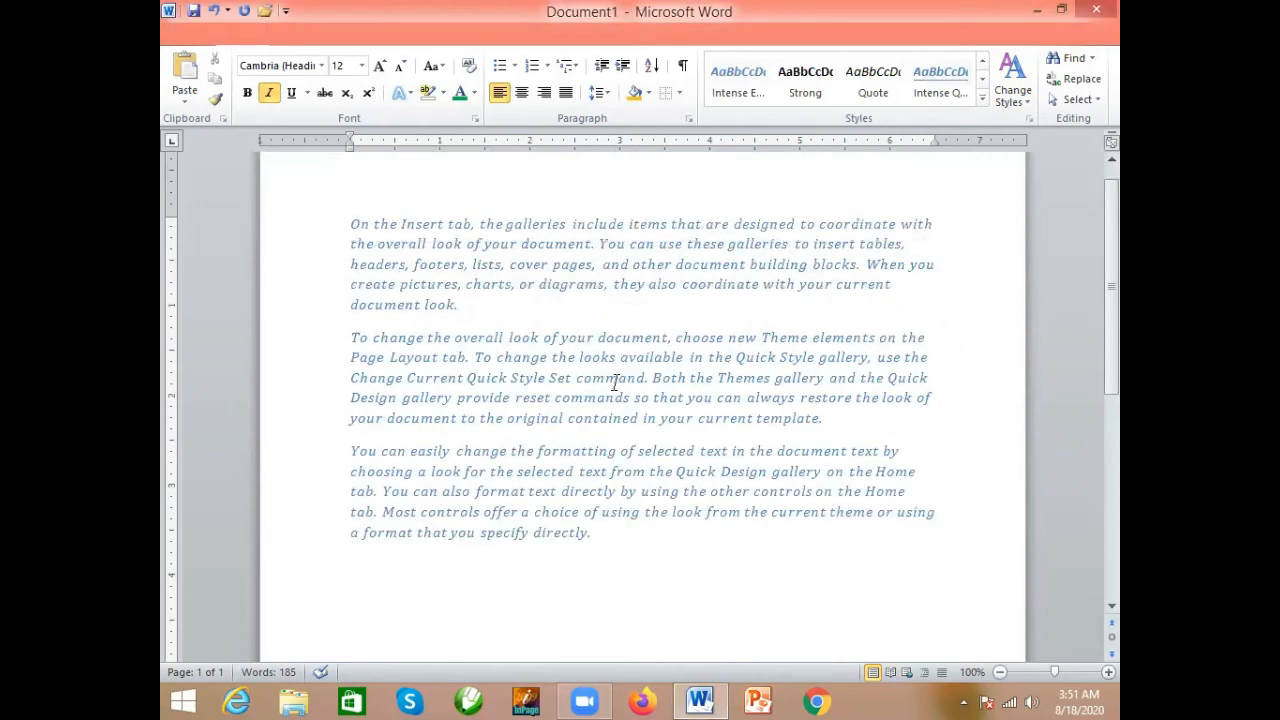
pyautogui.click(1093, 103)
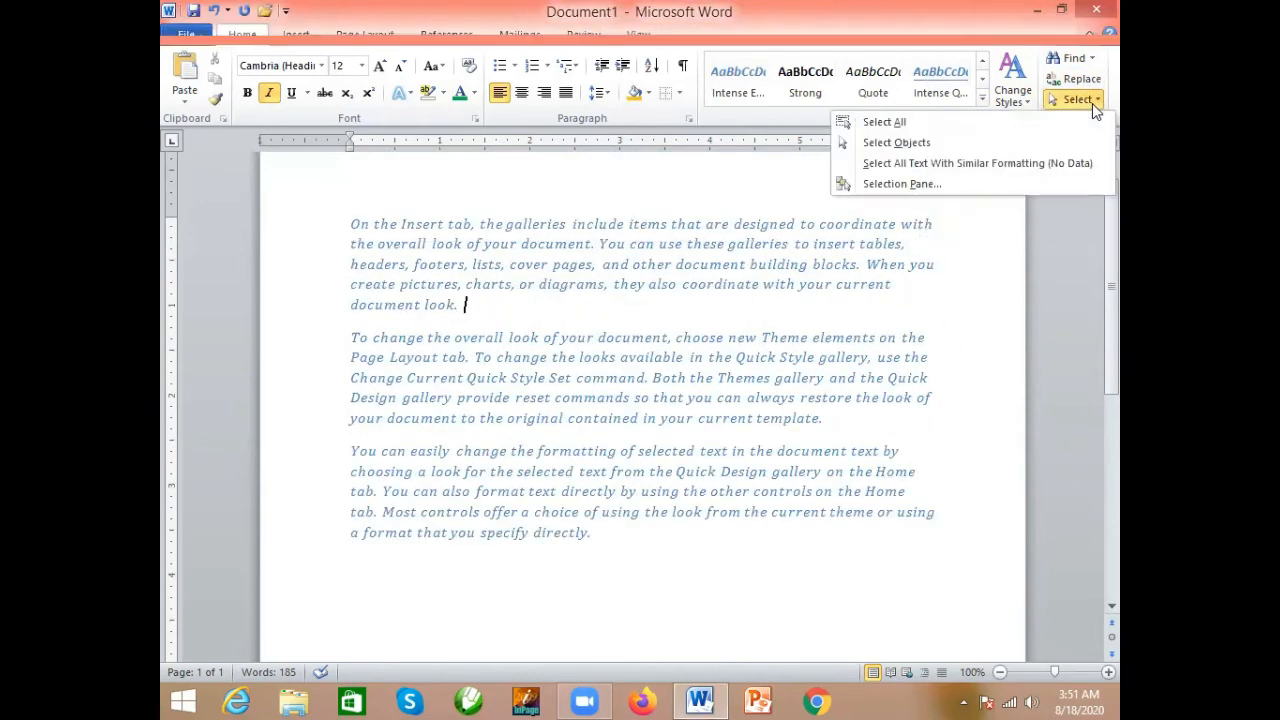
pyautogui.click(836, 367)
pyautogui.scroll(1, 517, 360)
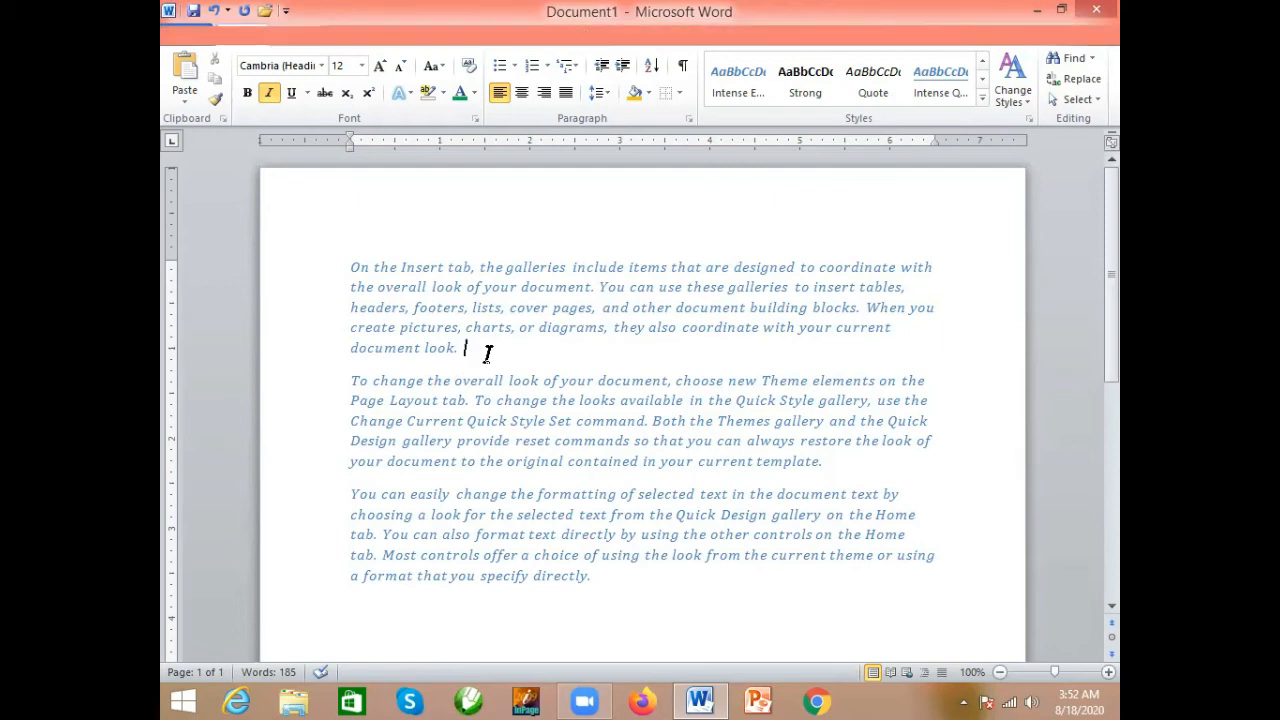
# - Select all the text in the document, look over the selection, and clear it
pyautogui.hotkey('ctrl', 'a')
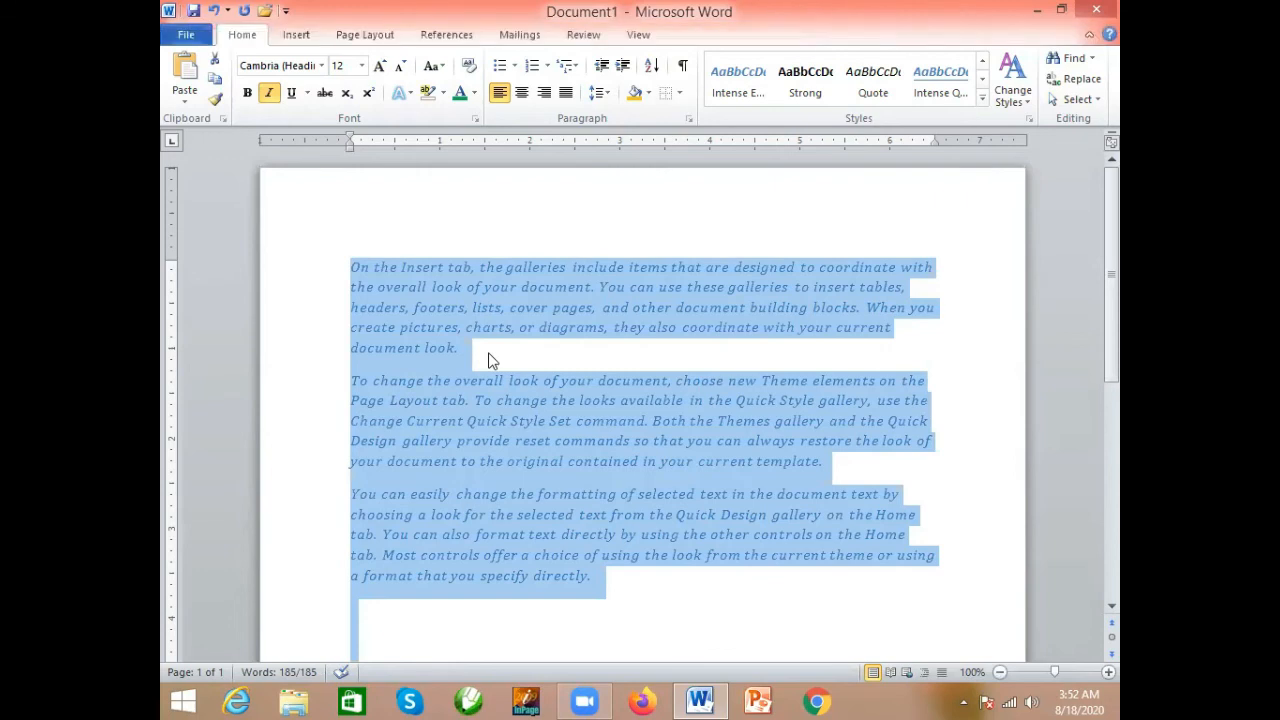
pyautogui.scroll(-8, 494, 355)
pyautogui.scroll(8, 494, 355)
pyautogui.click(494, 355)
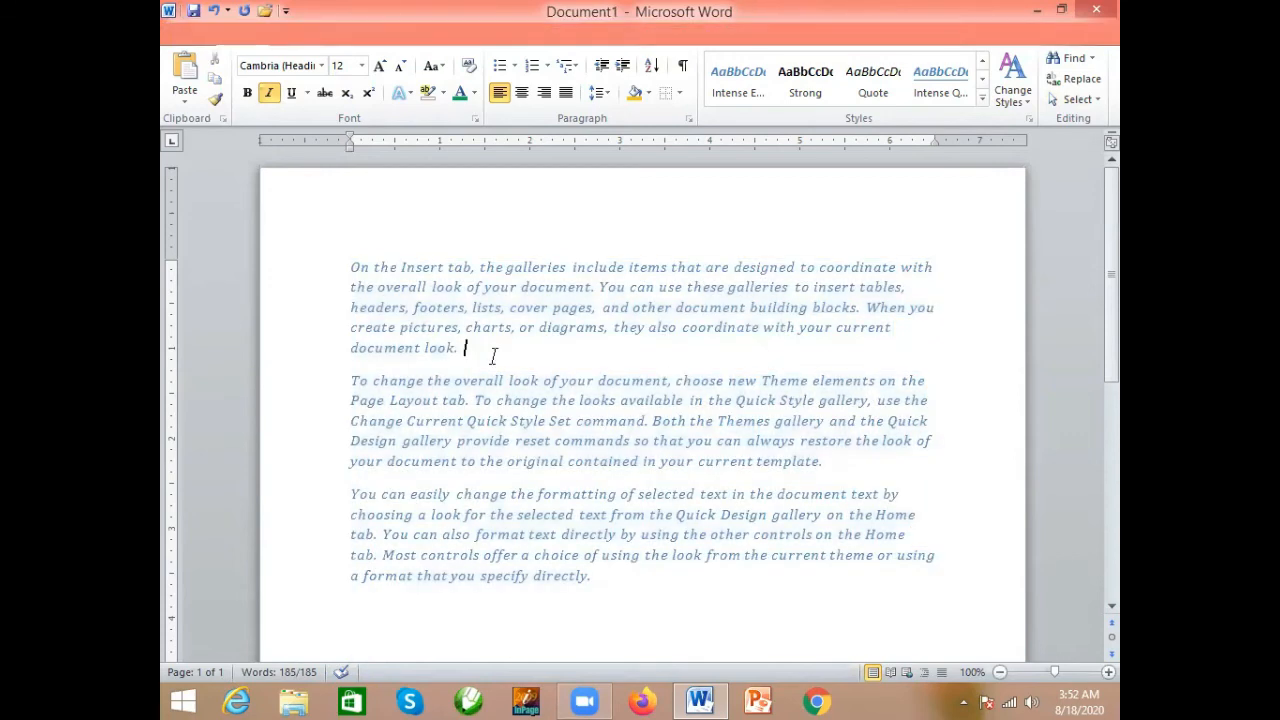
# - Select text character by character from the start of the document through "On the Insert tab, the gal"
pyautogui.hotkey('ctrl', 'Home')
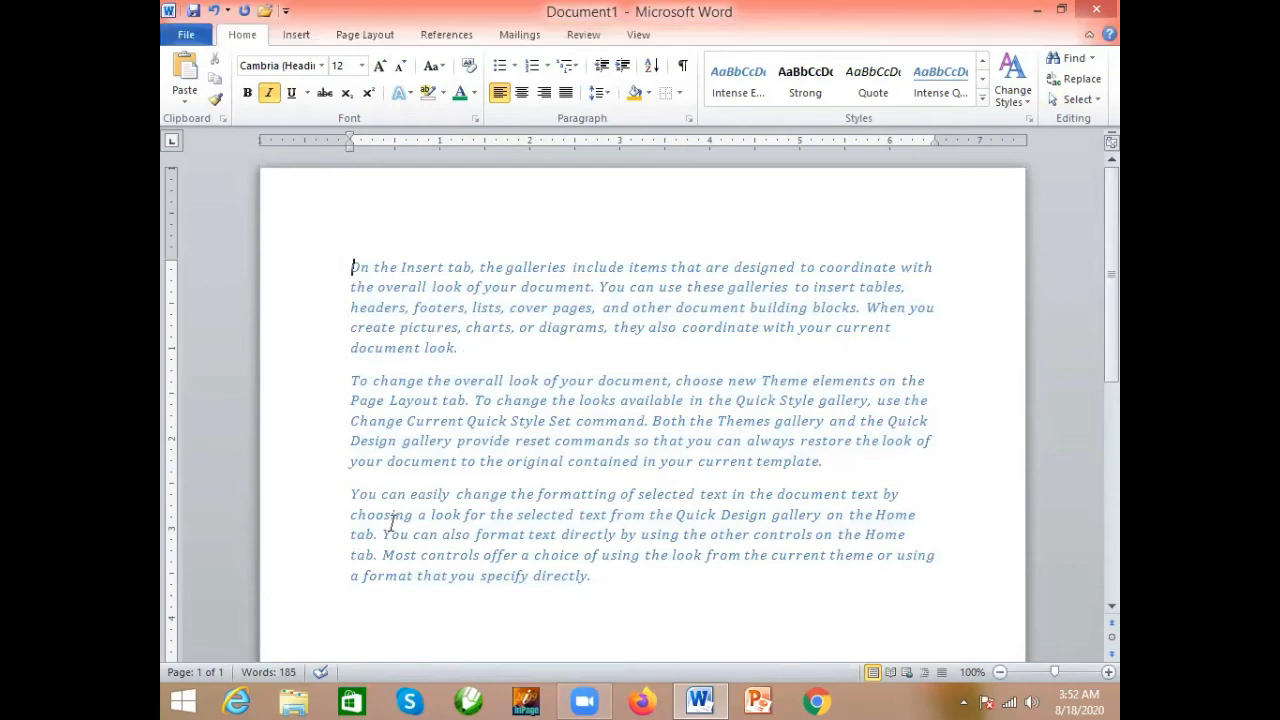
pyautogui.hotkey('shift', 'Right')
pyautogui.hotkey('shift', 'Right')
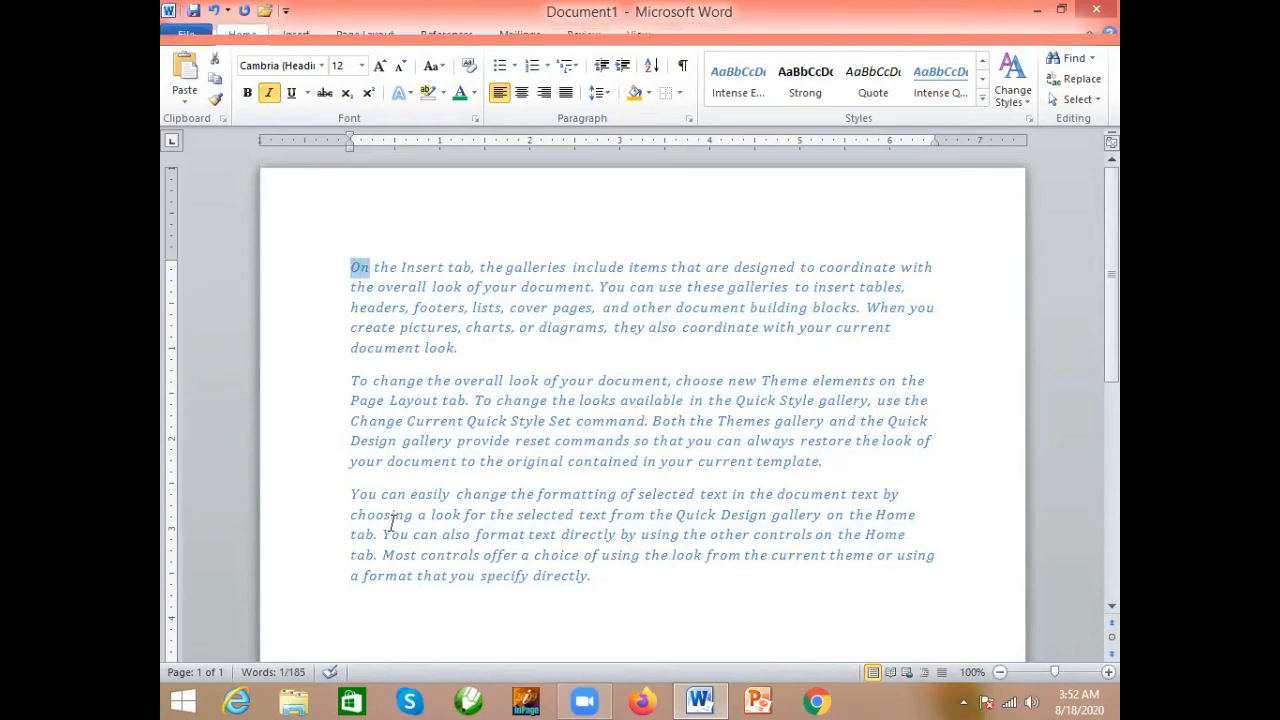
pyautogui.hotkey('shift', 'Right')
pyautogui.hotkey('shift', 'Right')
pyautogui.hotkey('shift', 'Right')
pyautogui.hotkey('shift', 'Right')
pyautogui.hotkey('shift', 'Right')
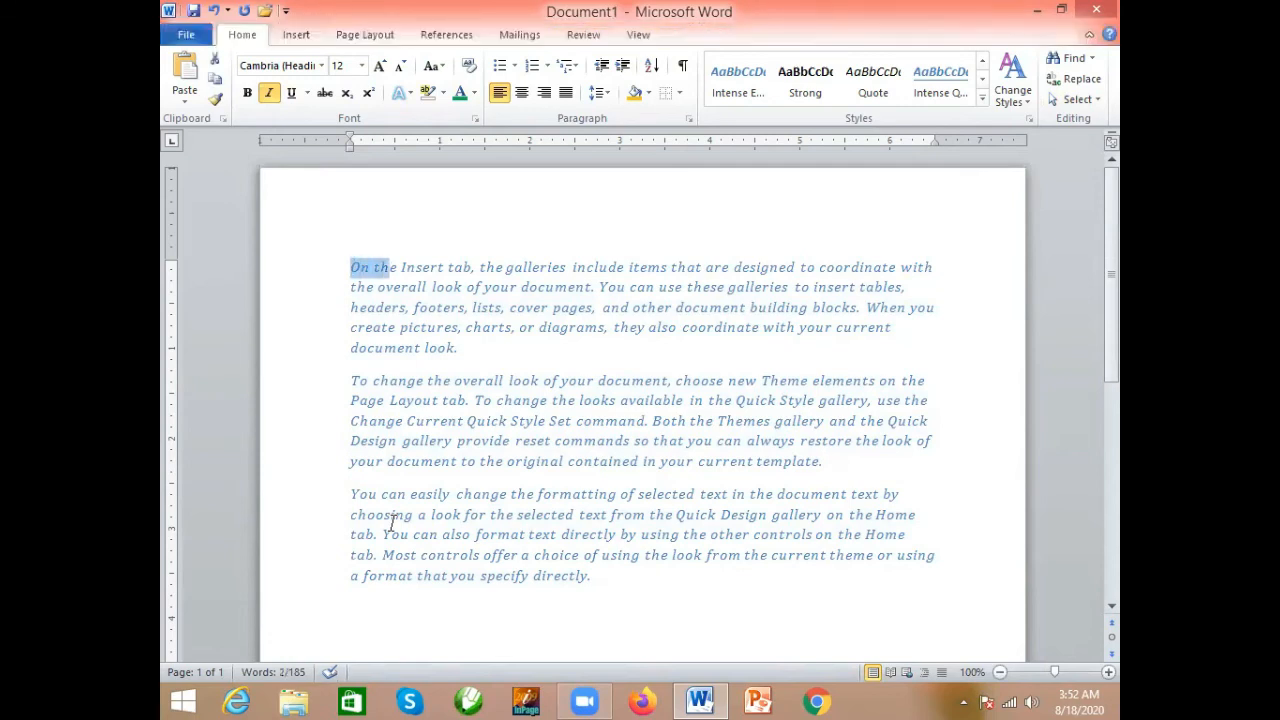
pyautogui.hotkey('shift', 'Right')
pyautogui.hotkey('shift', 'Right')
pyautogui.hotkey('shift', 'Right')
pyautogui.hotkey('shift', 'Right')
pyautogui.hotkey('shift', 'Right')
pyautogui.hotkey('shift', 'Right')
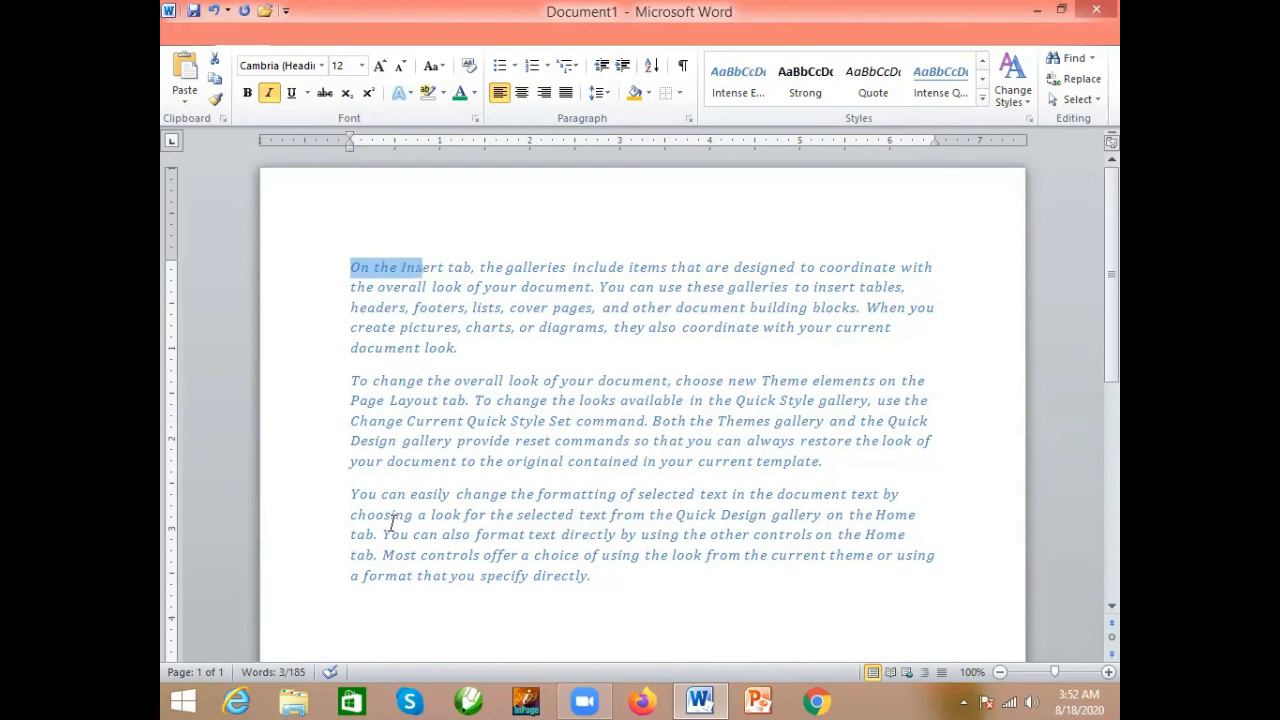
pyautogui.hotkey('shift', 'Right')
pyautogui.hotkey('shift', 'Right')
pyautogui.hotkey('shift', 'Right')
pyautogui.hotkey('shift', 'Right')
pyautogui.hotkey('shift', 'Right')
pyautogui.hotkey('shift', 'Right')
pyautogui.hotkey('shift', 'Right')
pyautogui.hotkey('shift', 'Right')
pyautogui.hotkey('shift', 'Right')
pyautogui.hotkey('shift', 'Right')
pyautogui.hotkey('shift', 'Right')
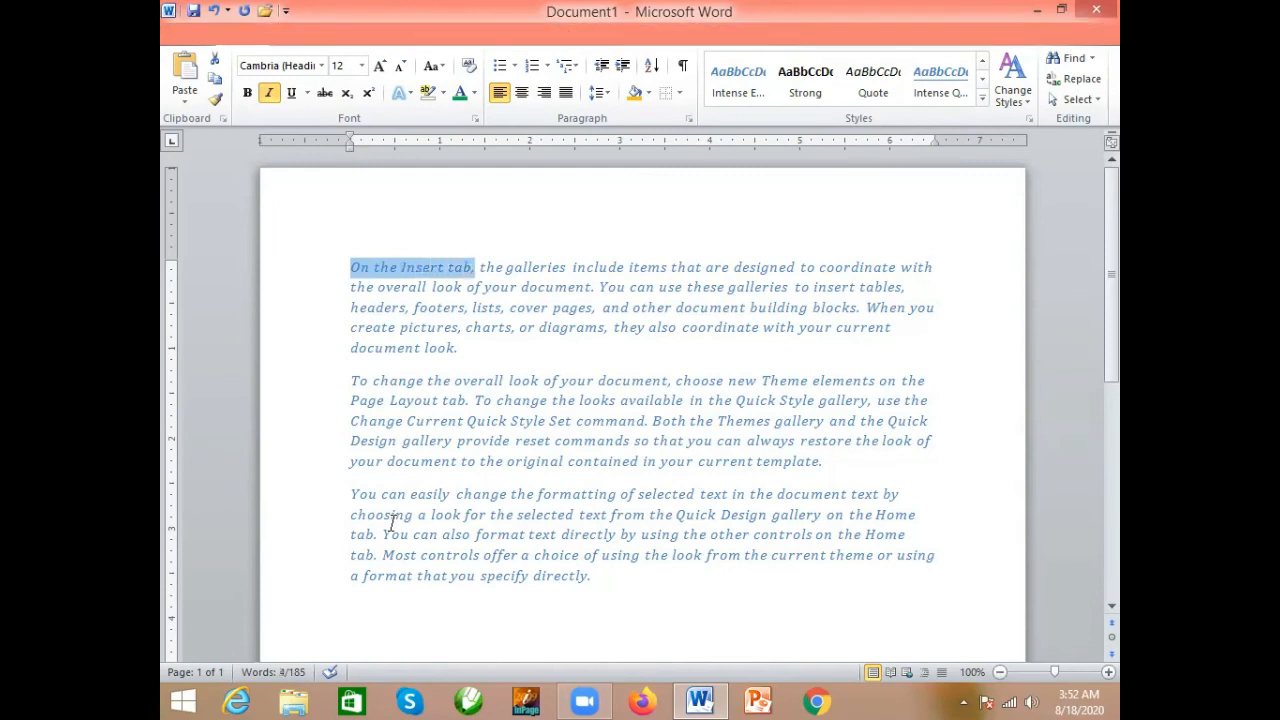
pyautogui.hotkey('shift', 'Right')
pyautogui.hotkey('shift', 'Right')
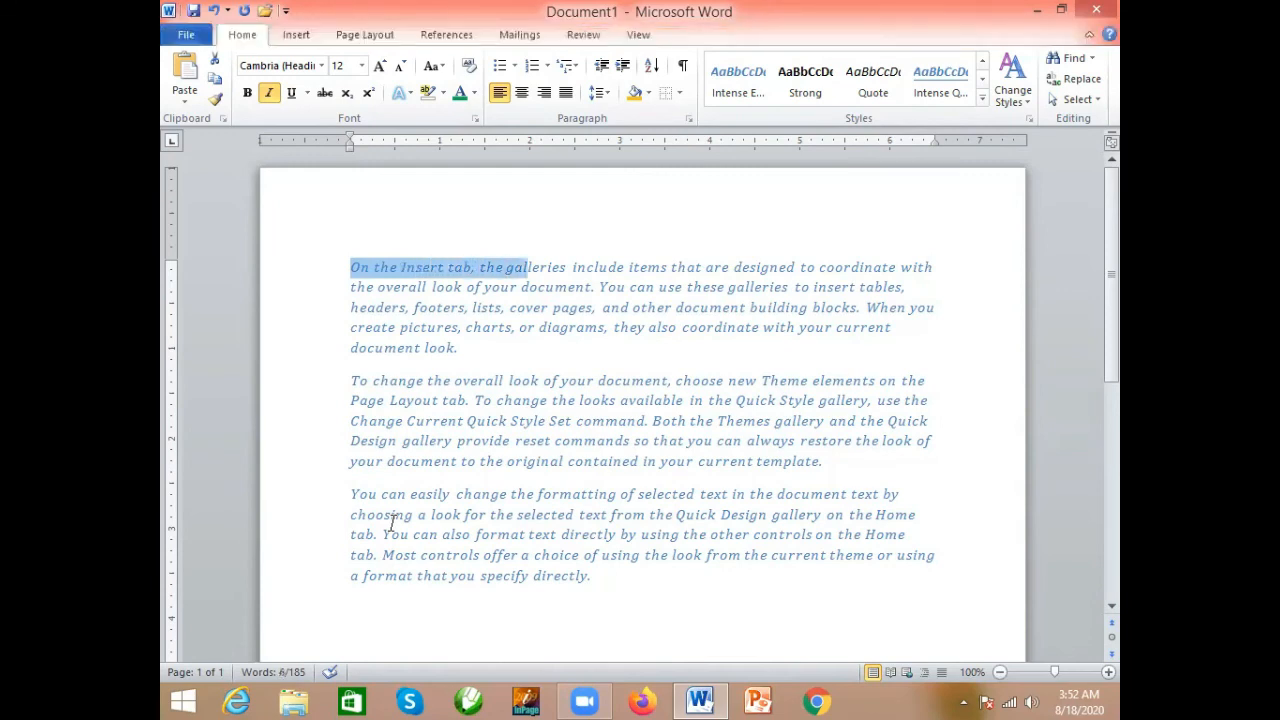
# - Extend the selection line by line from the first line down through "Page Layout tab. To cha" in the second paragraph
pyautogui.hotkey('shift', 'Down')
pyautogui.hotkey('shift', 'Down')
pyautogui.hotkey('shift', 'Down')
pyautogui.hotkey('shift', 'Down')
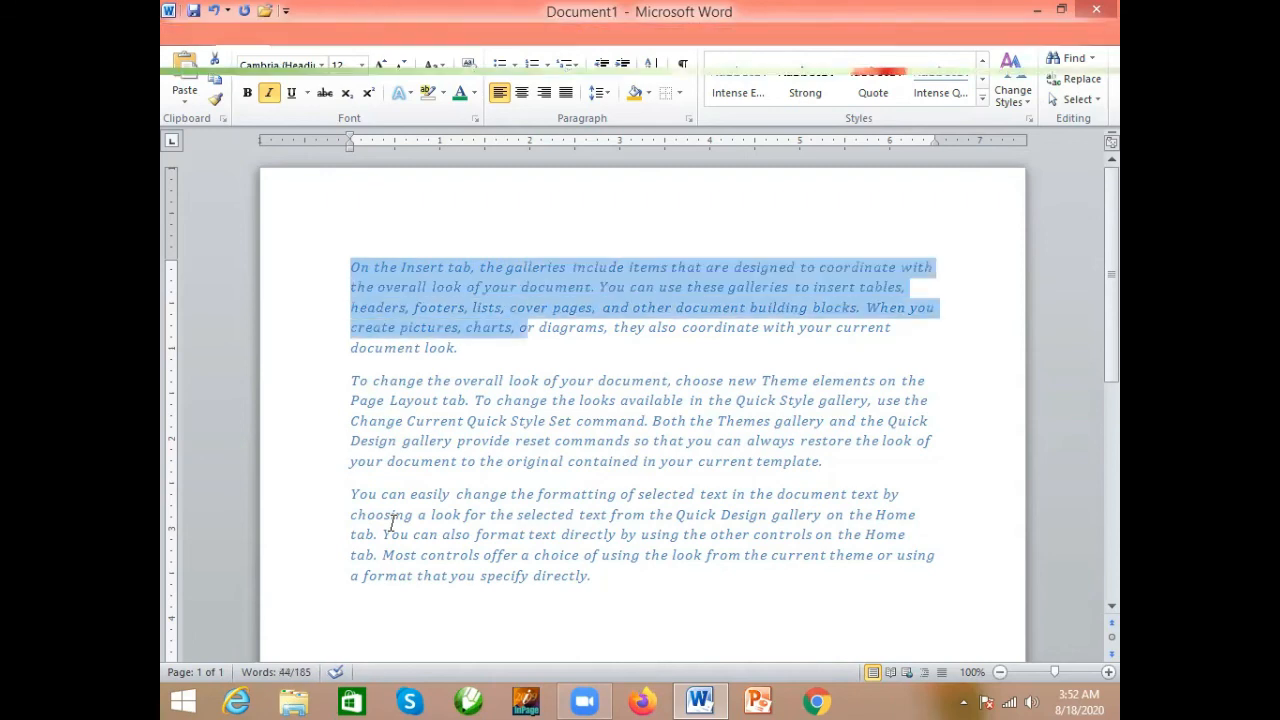
pyautogui.hotkey('shift', 'Down')
pyautogui.hotkey('shift', 'Down')
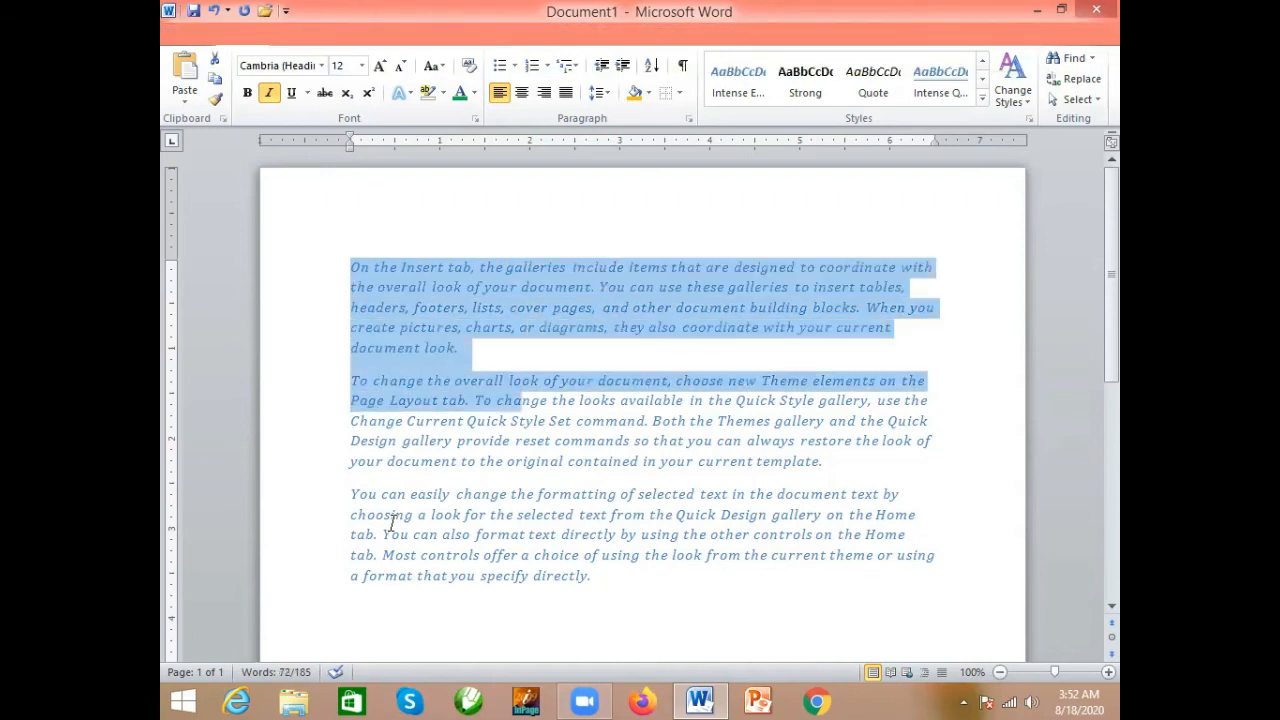
pyautogui.hotkey('shift', 'Down')
# - Shrink the selection line by line back to "On the Insert tab, the gal" in the first line
pyautogui.hotkey('shift', 'Up')
pyautogui.hotkey('shift', 'Up')
pyautogui.hotkey('shift', 'Up')
pyautogui.hotkey('shift', 'Up')
pyautogui.hotkey('shift', 'Up')
pyautogui.hotkey('shift', 'Up')
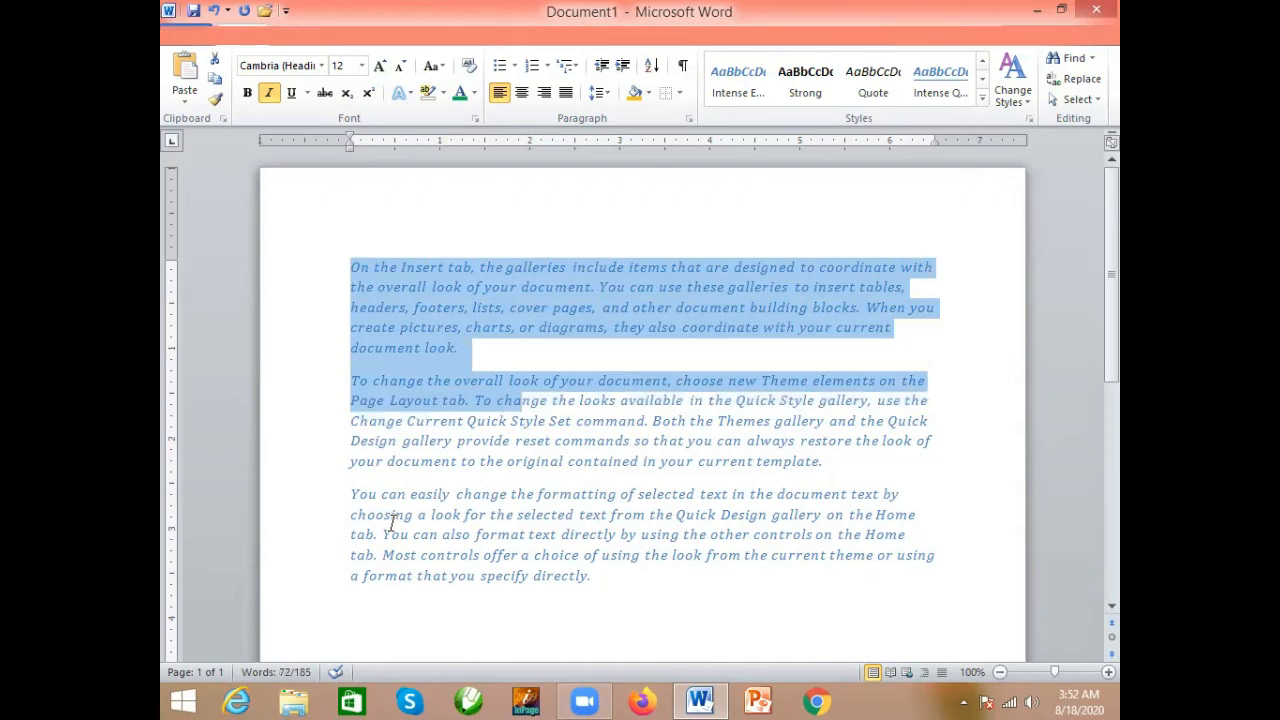
pyautogui.hotkey('shift', 'Up')
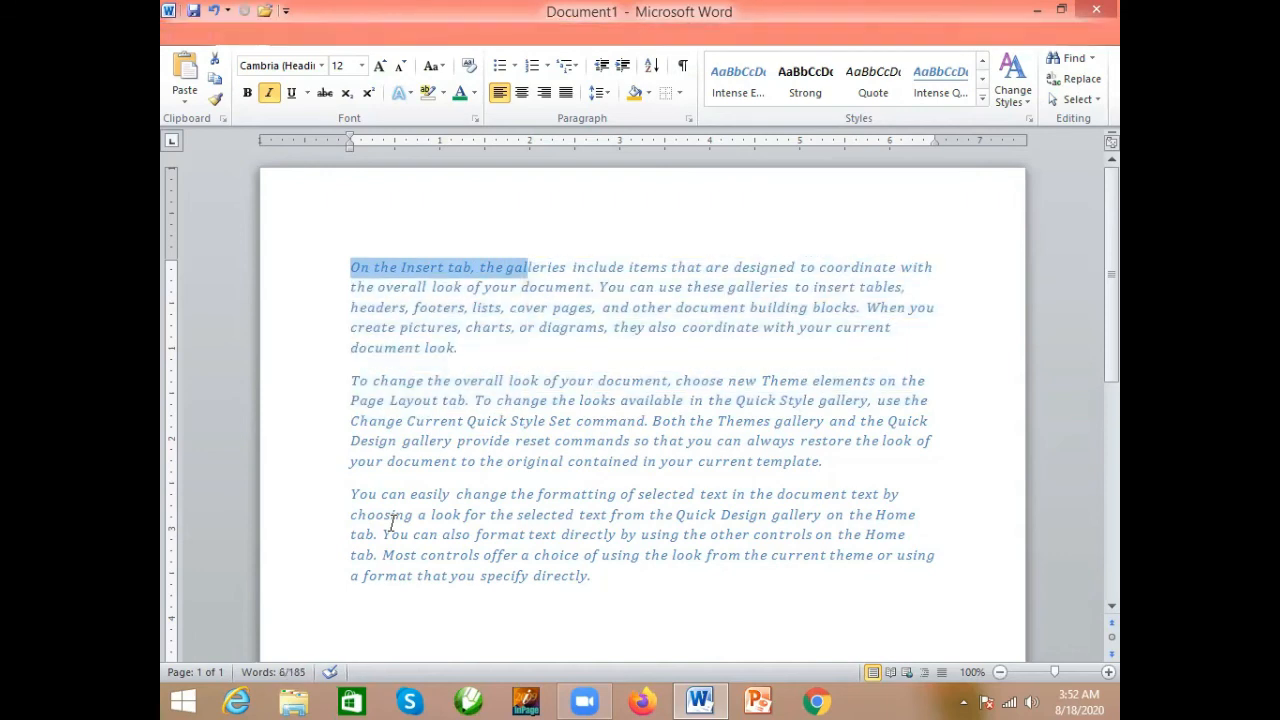
# - Shrink the selection character by character to "On the" at the start of the document, and clear it
pyautogui.hotkey('shift', 'Left')
pyautogui.hotkey('shift', 'Left')
pyautogui.hotkey('shift', 'Left')
pyautogui.hotkey('shift', 'Left')
pyautogui.hotkey('shift', 'Left')
pyautogui.hotkey('shift', 'Left')
pyautogui.hotkey('shift', 'Left')
pyautogui.hotkey('shift', 'Left')
pyautogui.hotkey('shift', 'Left')
pyautogui.hotkey('shift', 'Left')
pyautogui.hotkey('shift', 'Left')
pyautogui.hotkey('shift', 'Left')
pyautogui.hotkey('shift', 'Left')
pyautogui.hotkey('shift', 'Left')
pyautogui.hotkey('shift', 'Left')
pyautogui.hotkey('shift', 'Left')
pyautogui.hotkey('shift', 'Left')
pyautogui.hotkey('shift', 'Left')
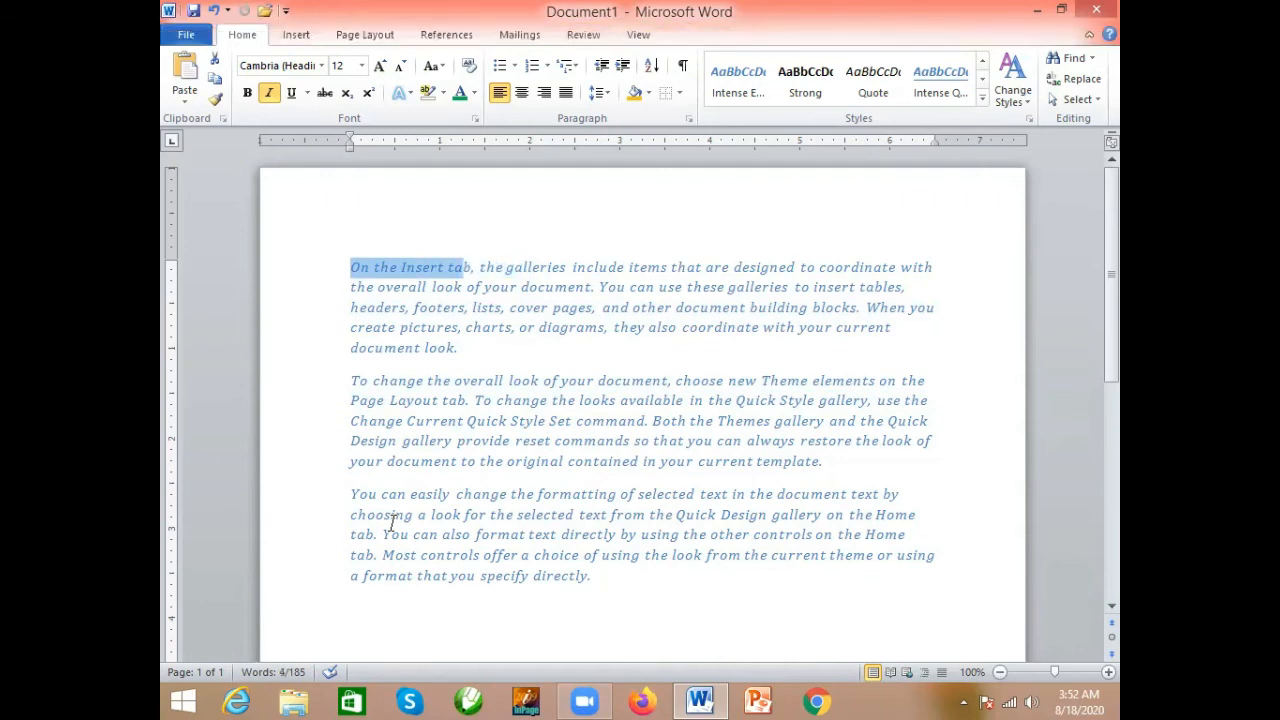
pyautogui.hotkey('shift', 'Left')
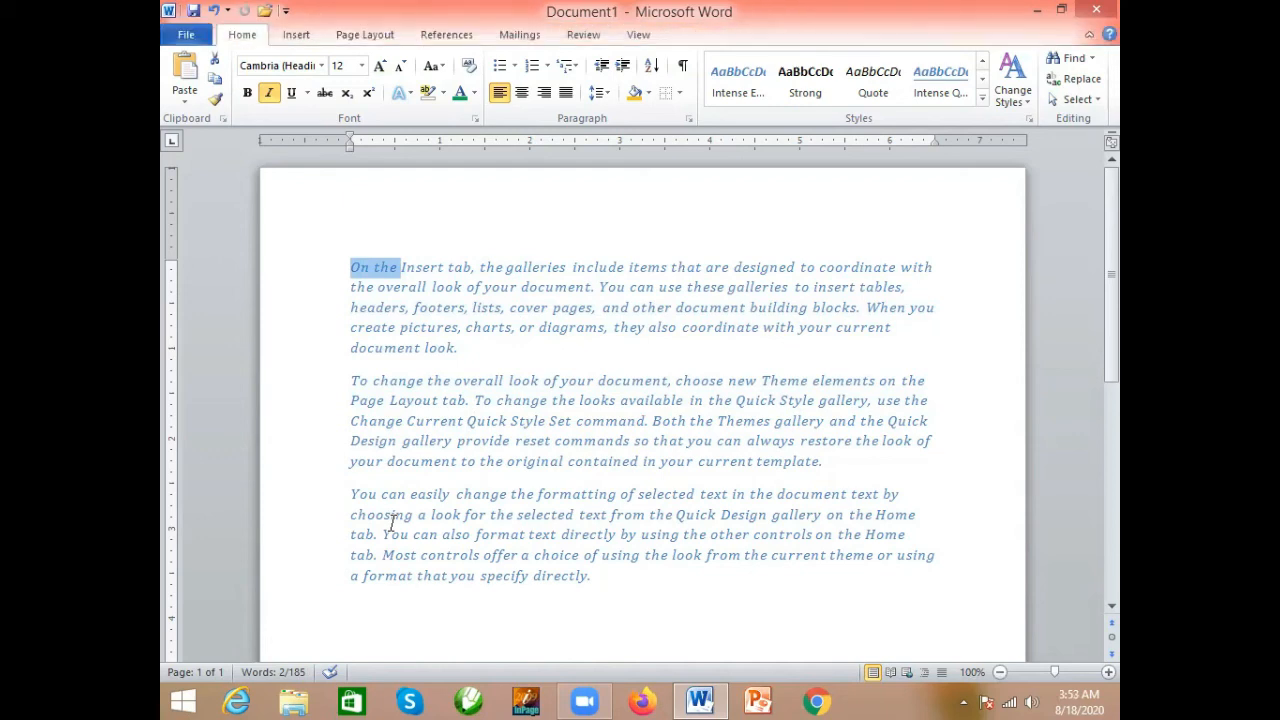
pyautogui.click(465, 350)
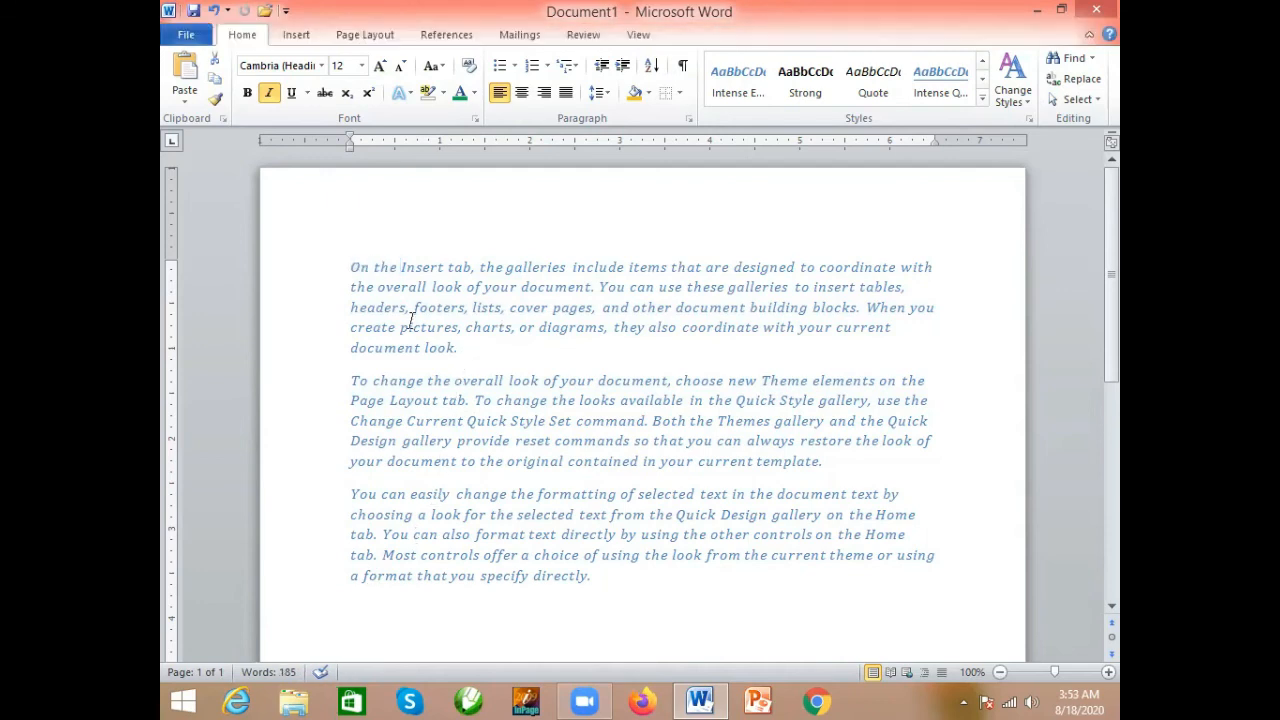
# - Select "On the Insert tab", clear it, and select the whole first sentence through "look of your document."
pyautogui.moveTo(350, 266); pyautogui.dragTo(468, 266)
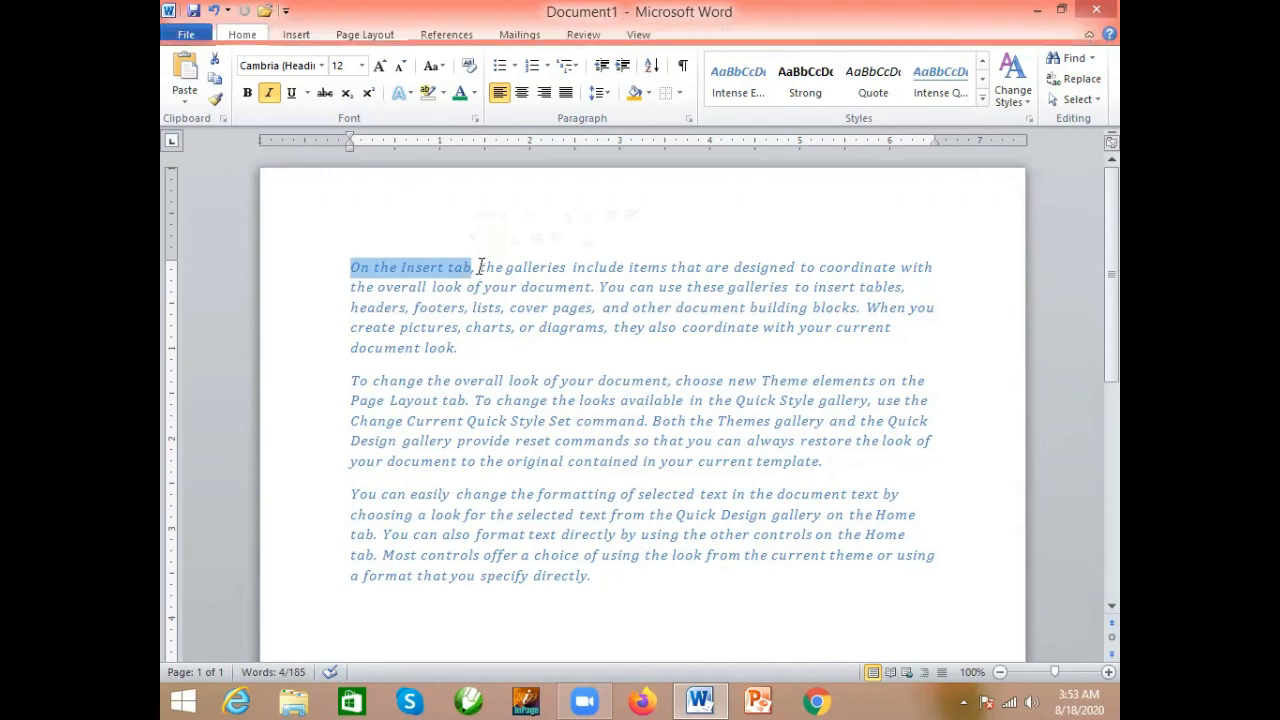
pyautogui.click(480, 266)
pyautogui.moveTo(480, 266); pyautogui.dragTo(351, 267)
pyautogui.click(598, 287)
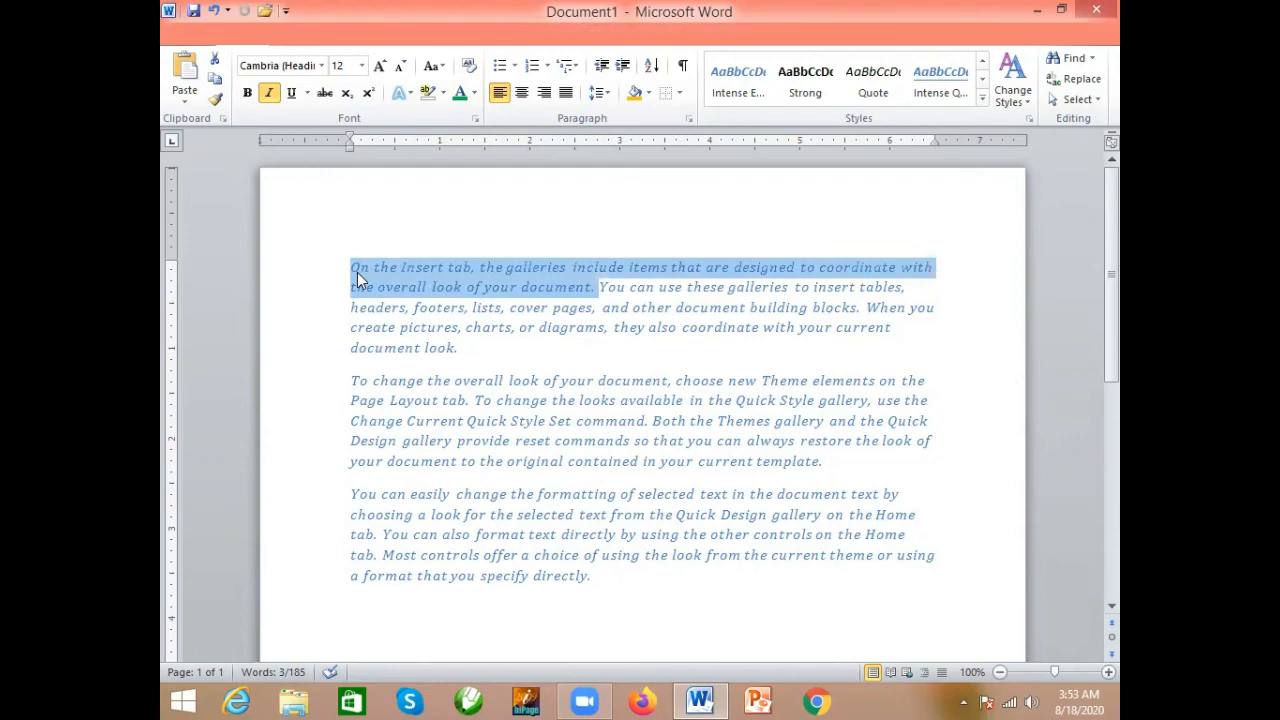
# - Select all the text in the document, and view the Selection and Visibility pane before closing it
pyautogui.click(1078, 100)
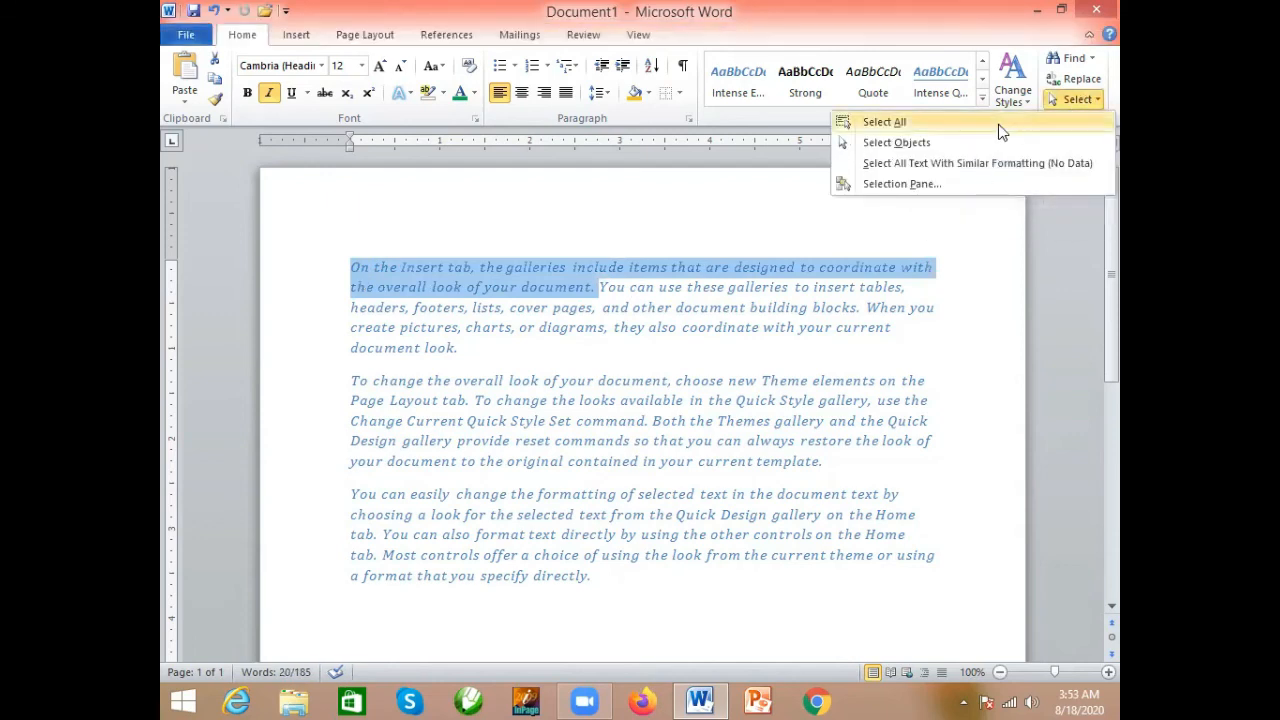
pyautogui.click(998, 124)
pyautogui.click(1100, 100)
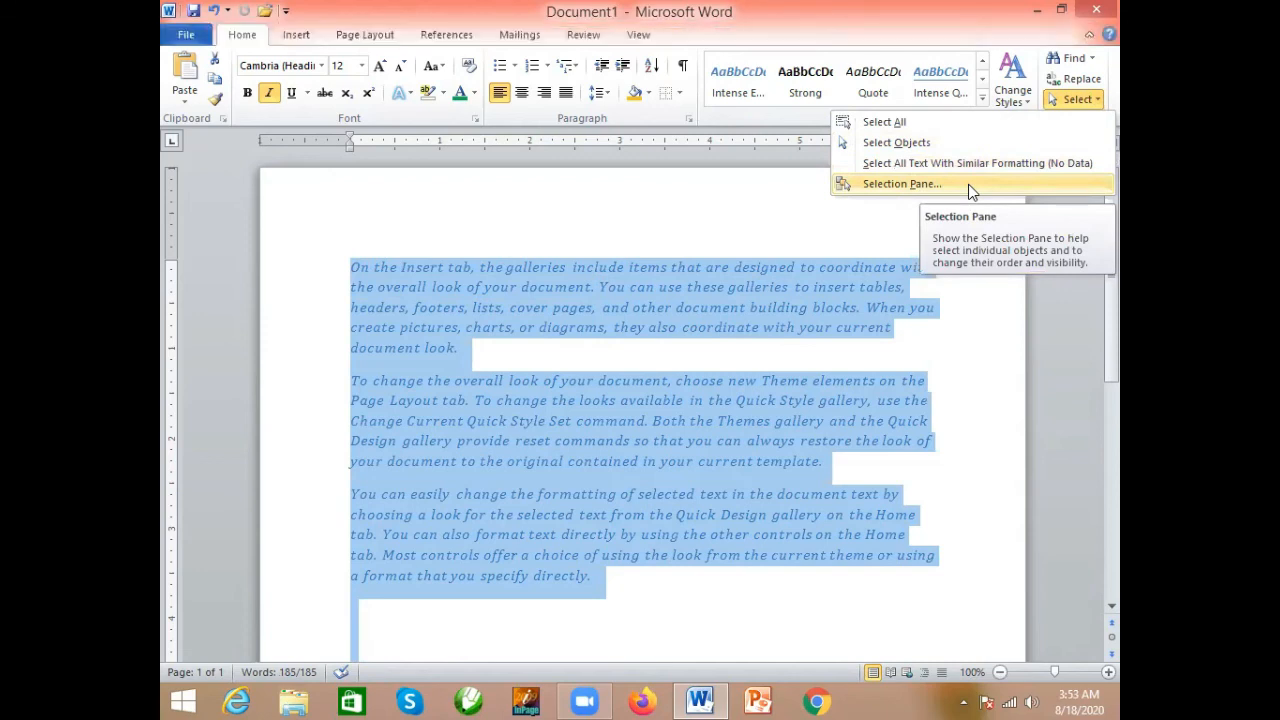
pyautogui.click(968, 184)
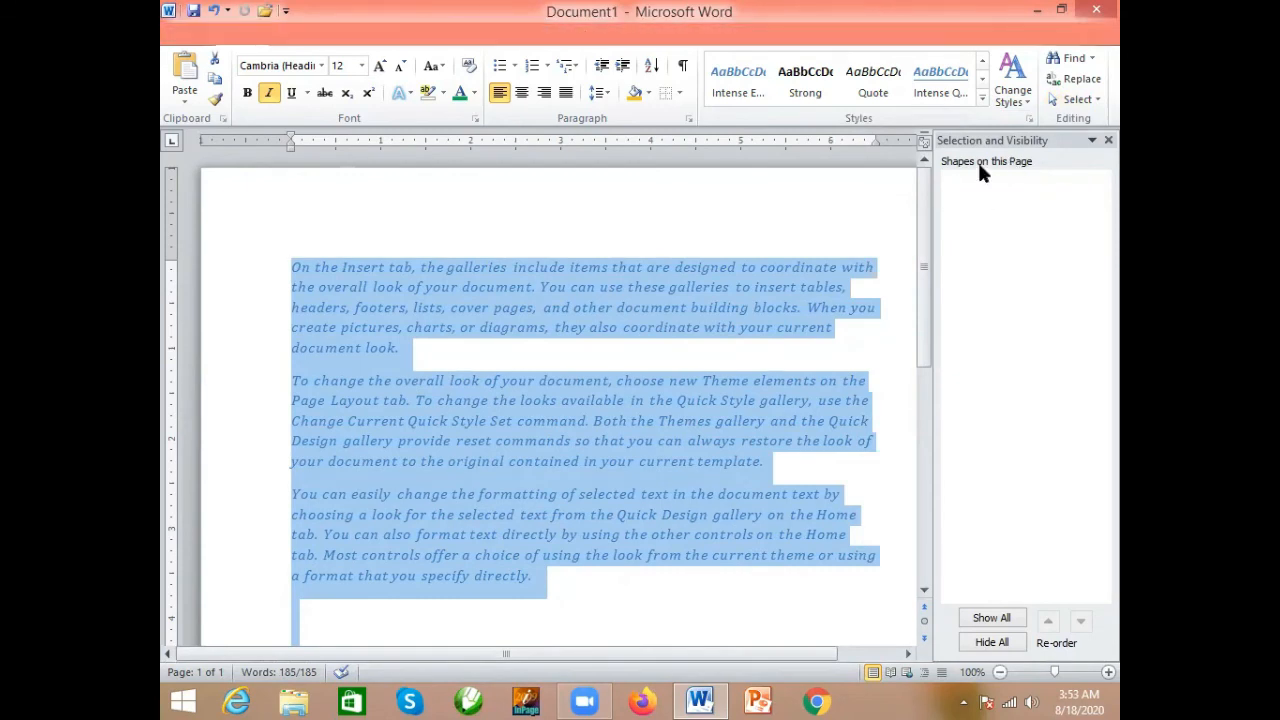
pyautogui.click(1108, 143)
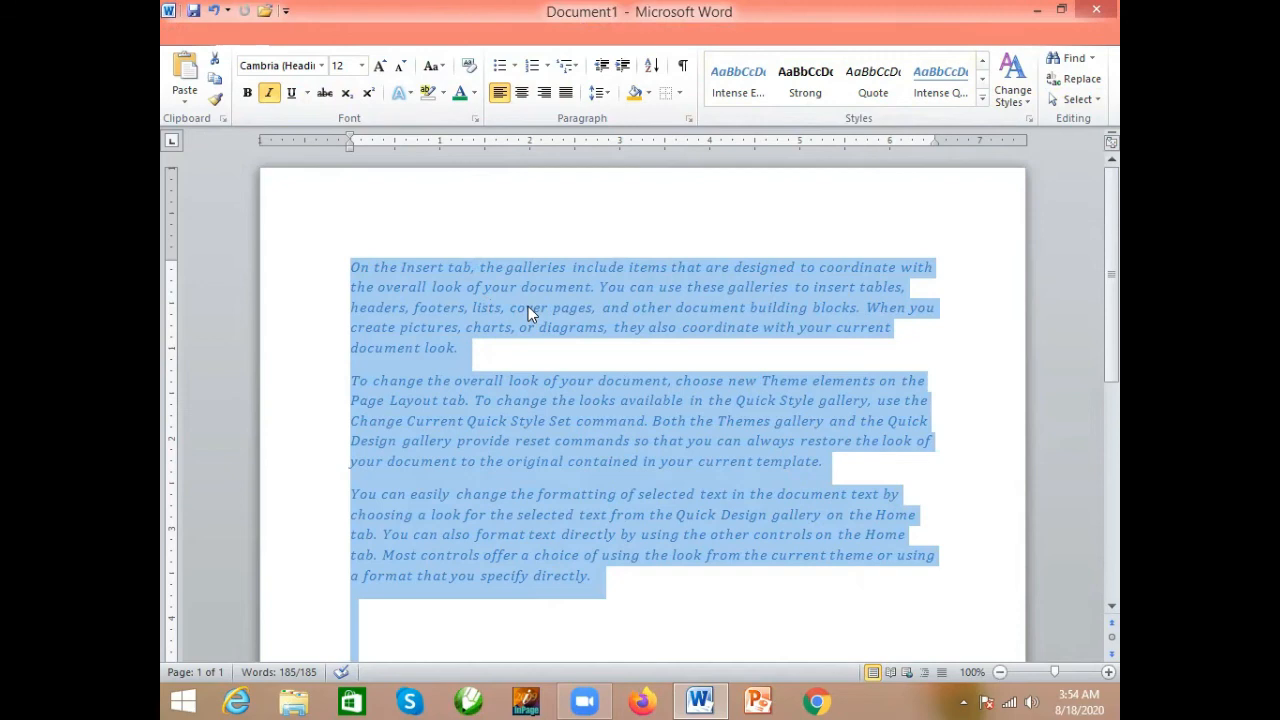
# - Clear the text selection and display the commands for inserting content into the document
pyautogui.click(472, 349)
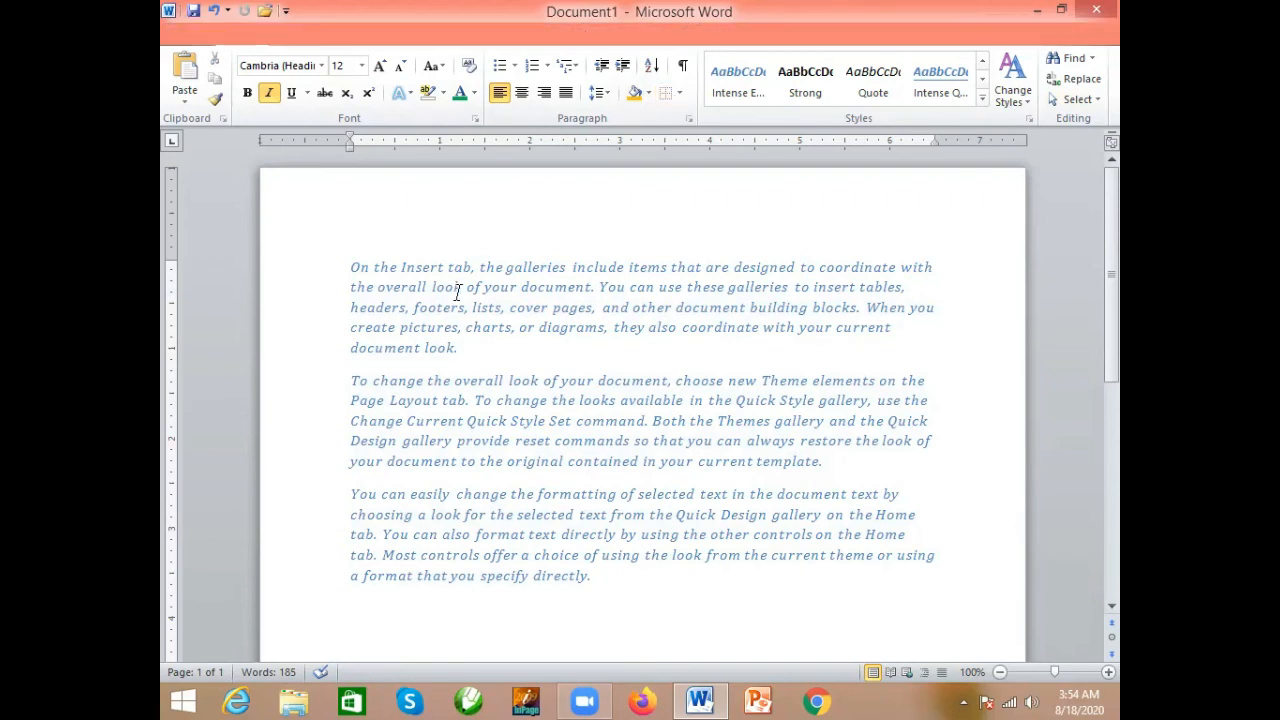
pyautogui.click(283, 34)
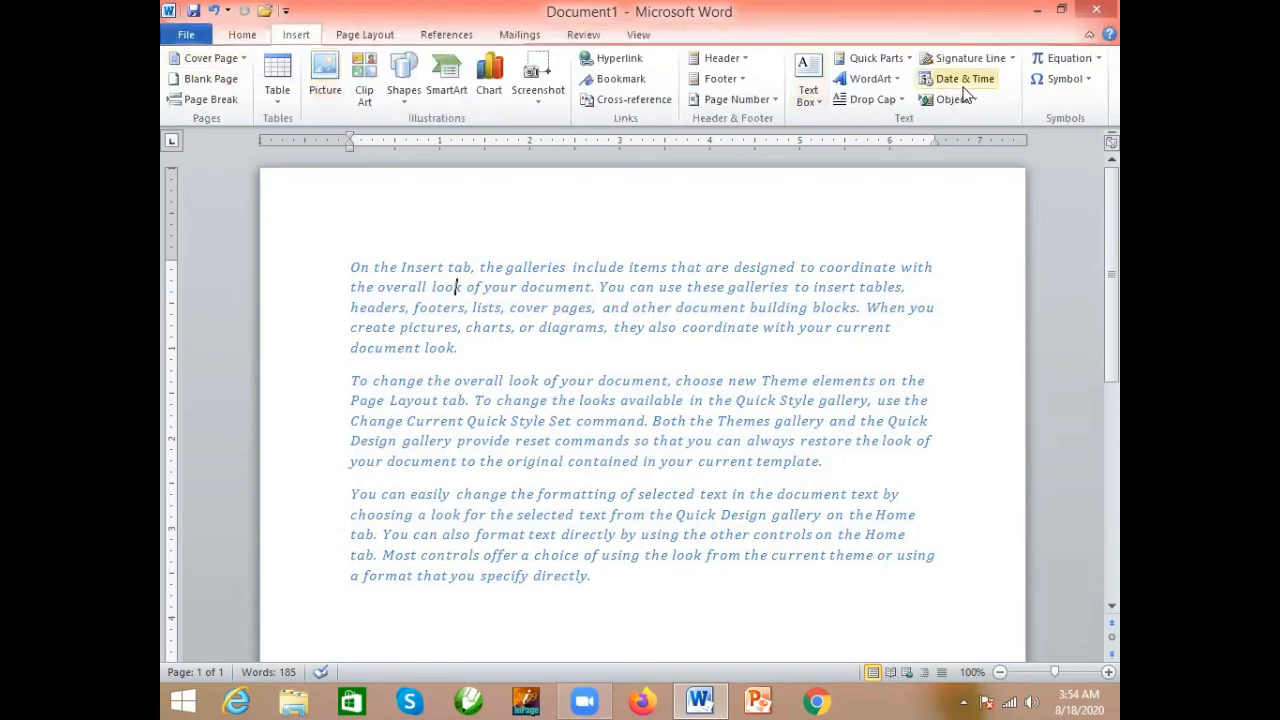